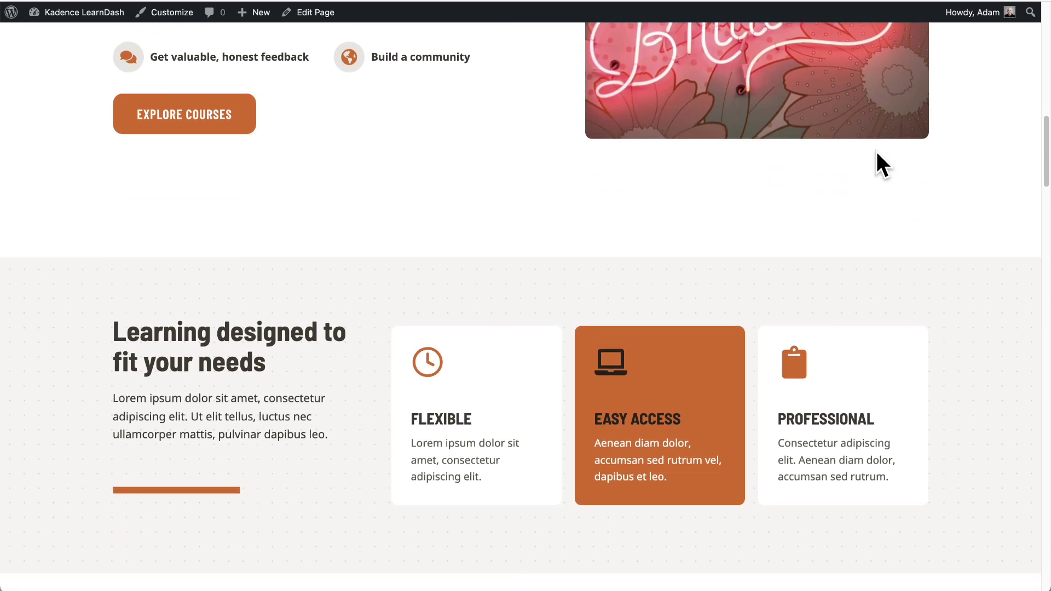
# - Look through the demo home page from the learning benefits to the course cards and the work-from-home section
pyautogui.scroll(-5, 876, 153)
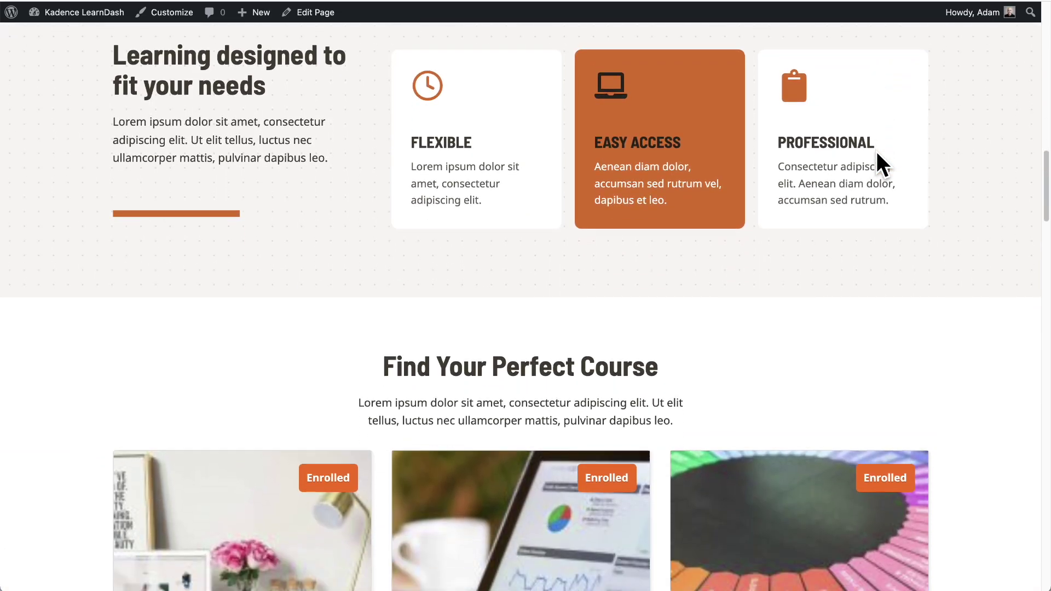
pyautogui.scroll(-5, 877, 153)
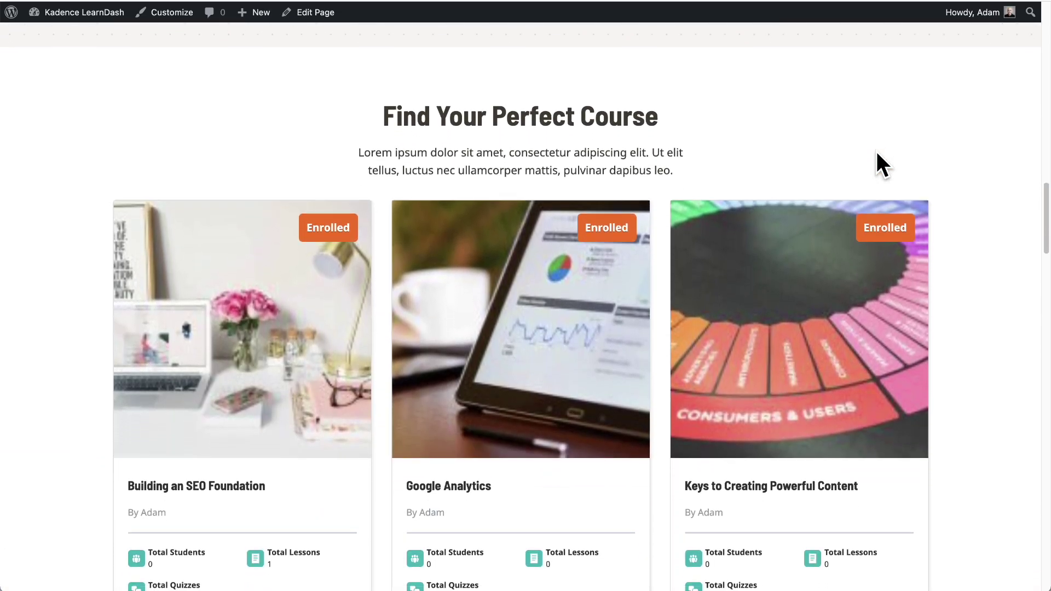
pyautogui.scroll(-8, 876, 151)
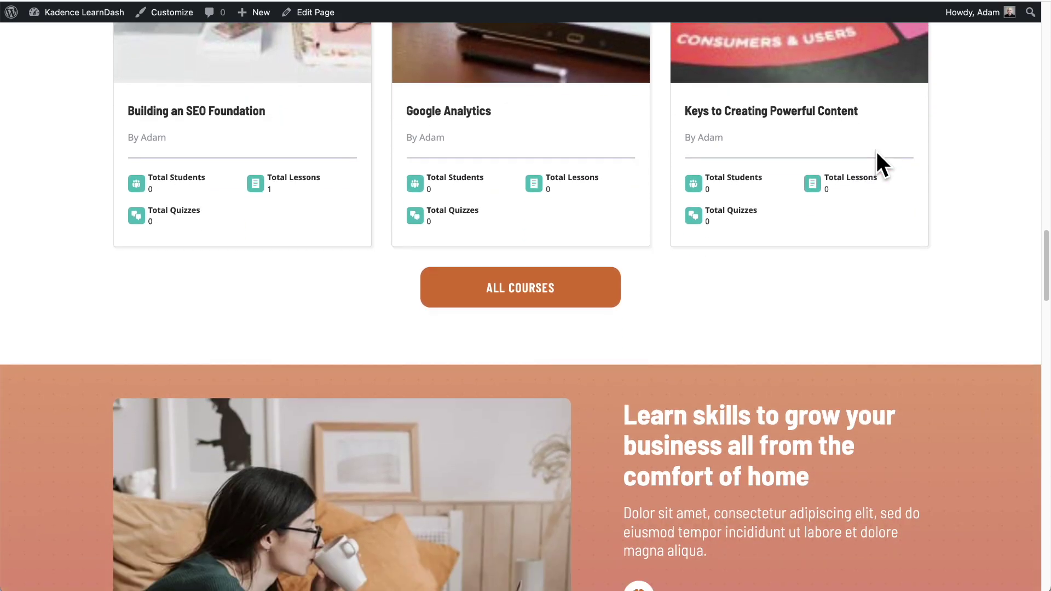
pyautogui.scroll(-3, 875, 151)
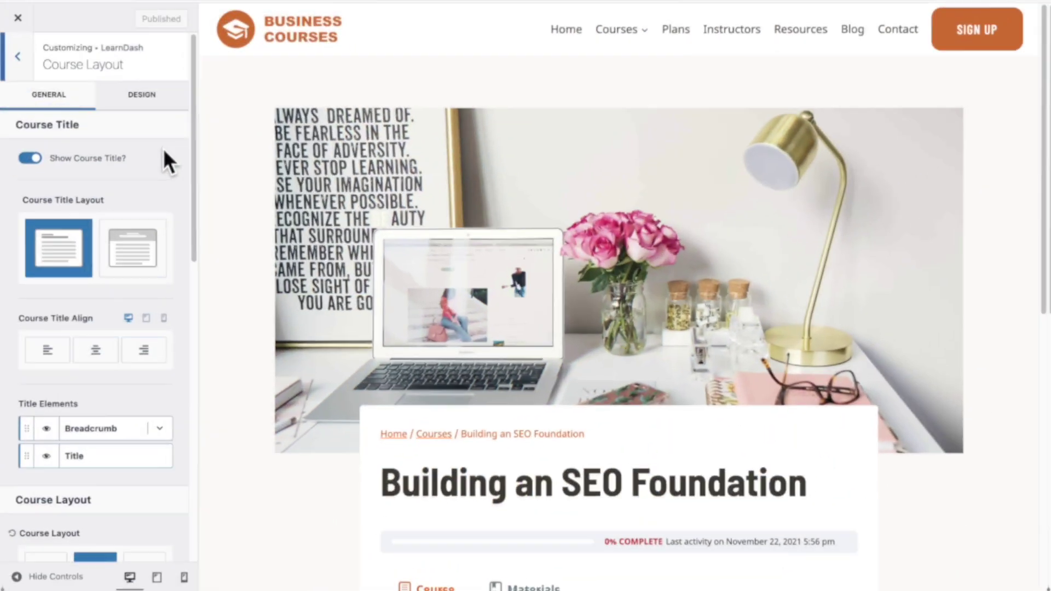
# - Examine the Building an SEO Foundation course page preview and its Course Layout settings, including content style and featured image options
pyautogui.click(228, 154)
pyautogui.scroll(-6, 232, 152)
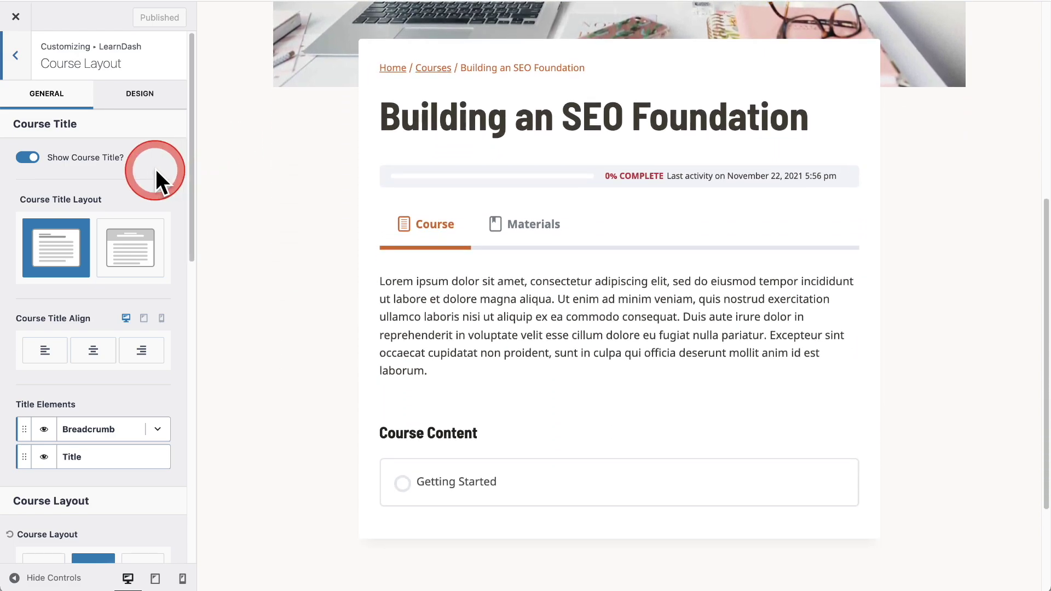
pyautogui.scroll(-5, 156, 169)
pyautogui.scroll(-6, 155, 170)
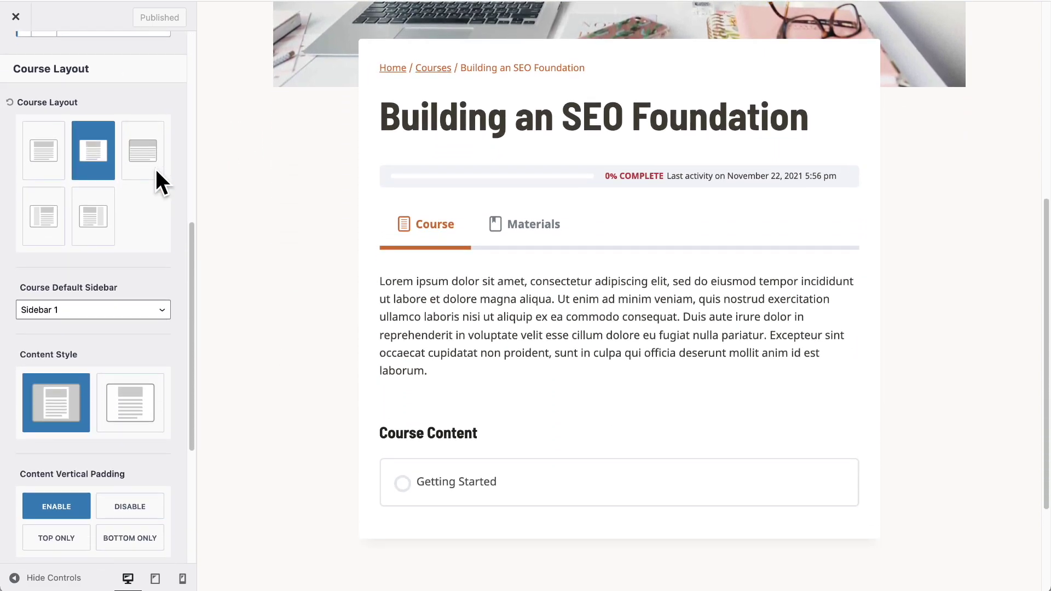
pyautogui.scroll(-2, 155, 169)
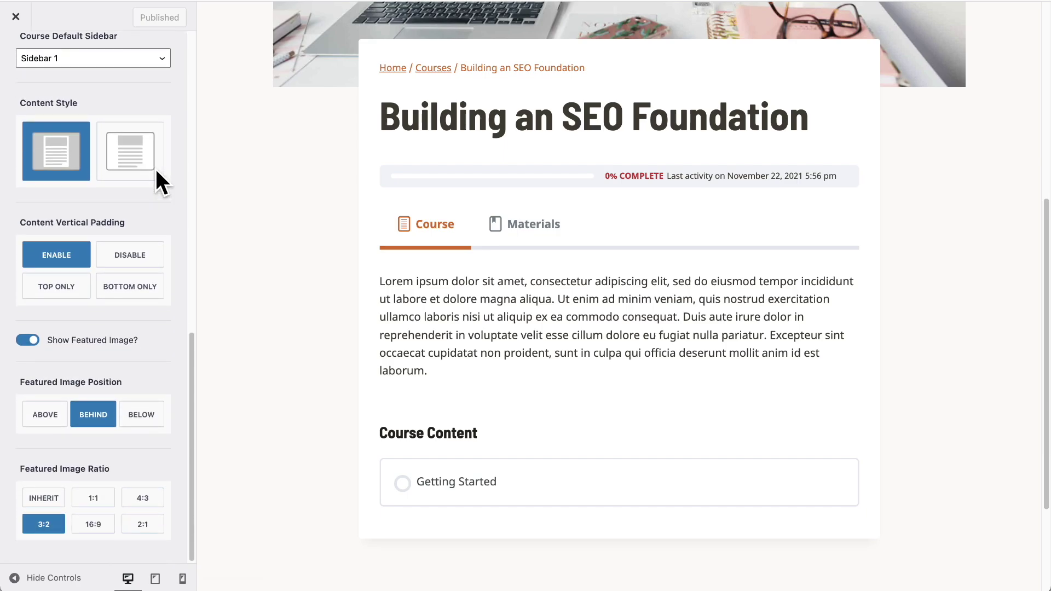
pyautogui.scroll(5, 155, 174)
pyautogui.scroll(7, 274, 180)
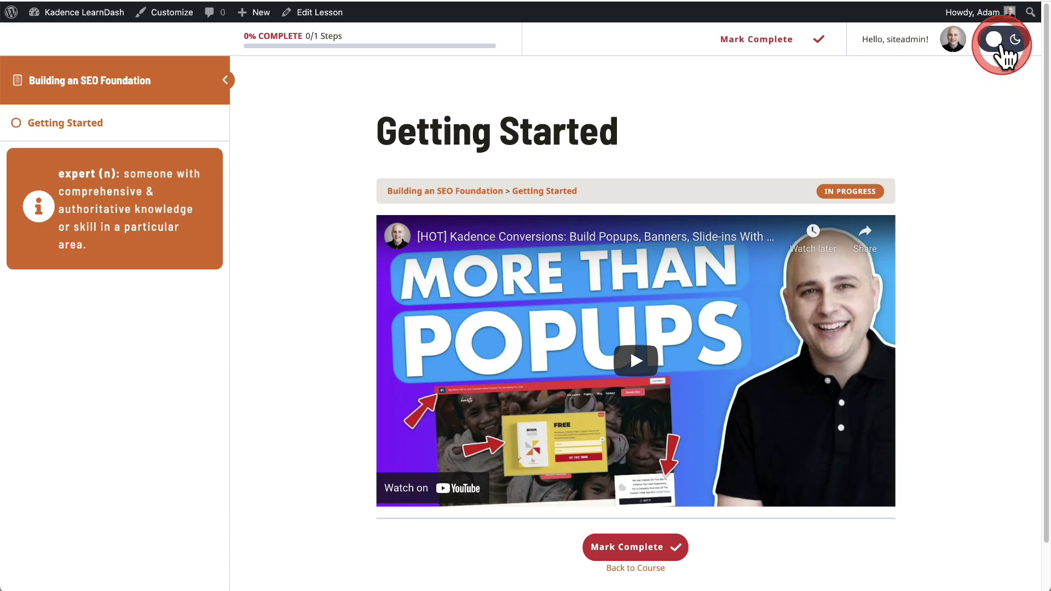
# - Switch the Getting Started lesson page to dark mode and back to light mode
pyautogui.click(1001, 44)
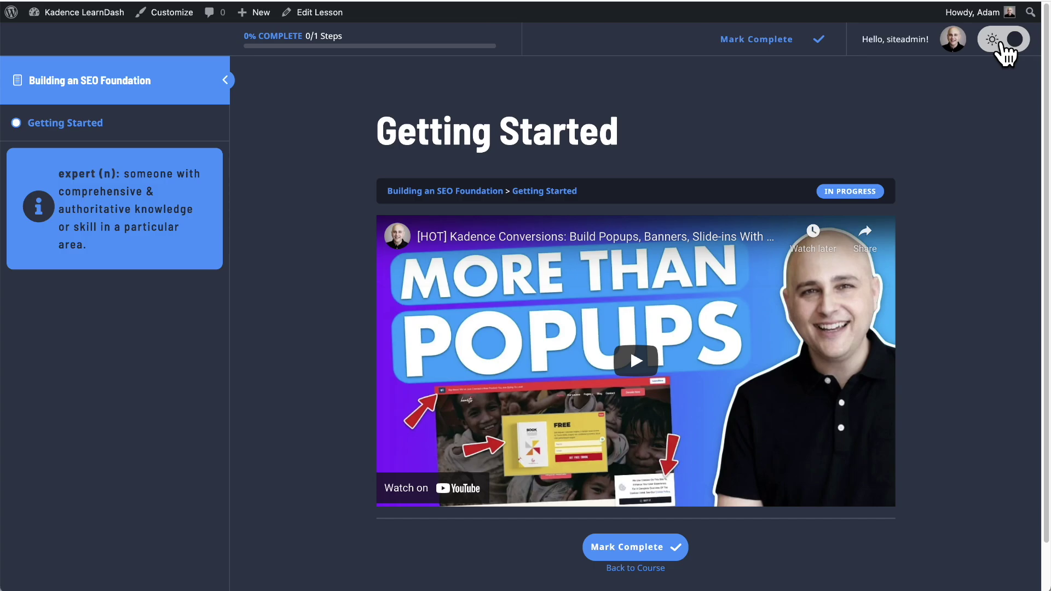
pyautogui.click(1001, 44)
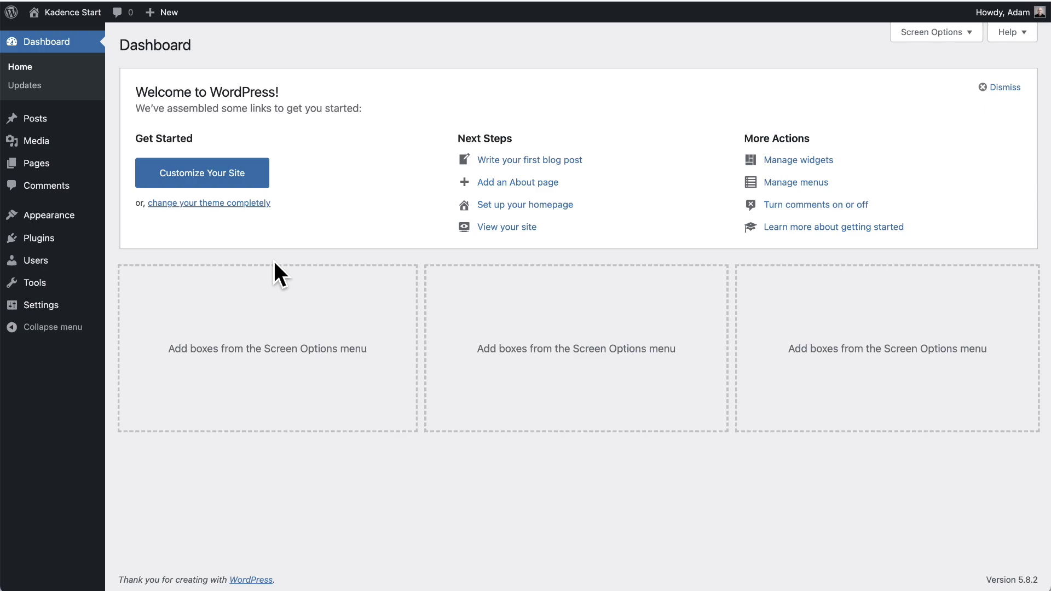
# - Open the upload form for adding a new plugin to the site
pyautogui.moveTo(40, 243)
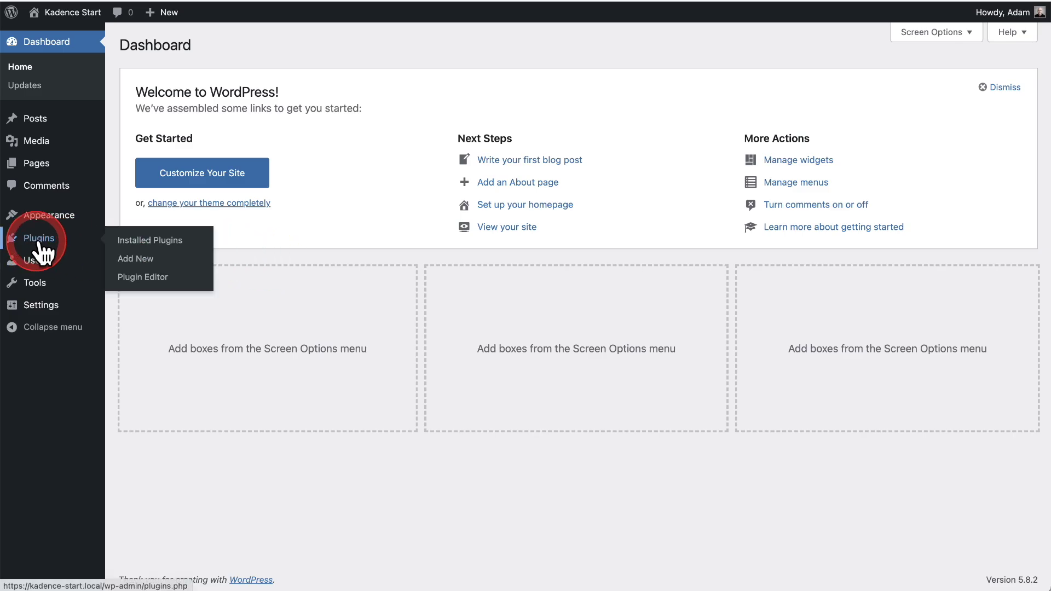
pyautogui.click(139, 262)
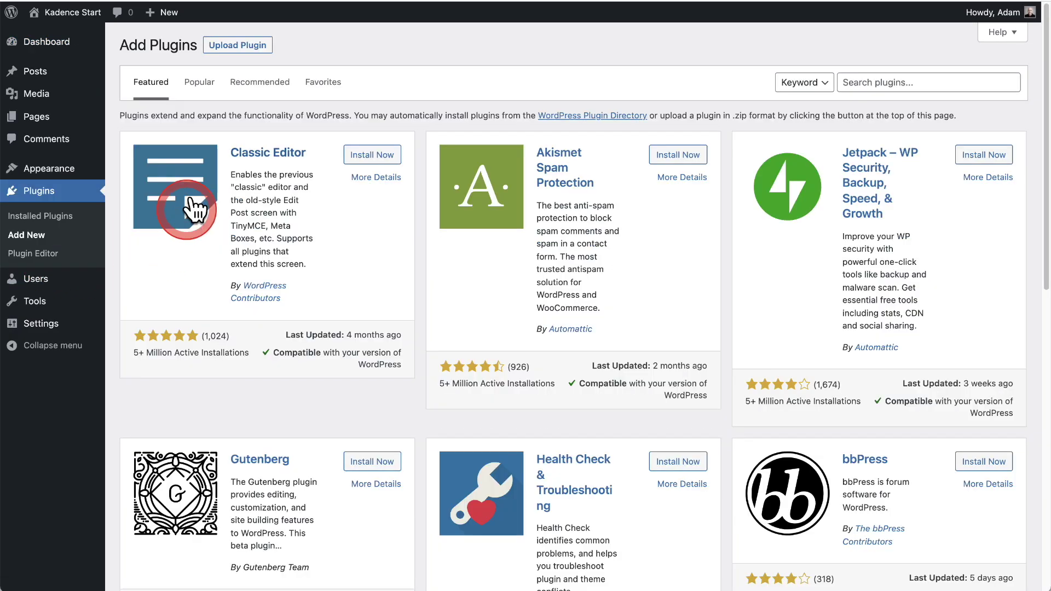
pyautogui.click(246, 50)
pyautogui.click(357, 157)
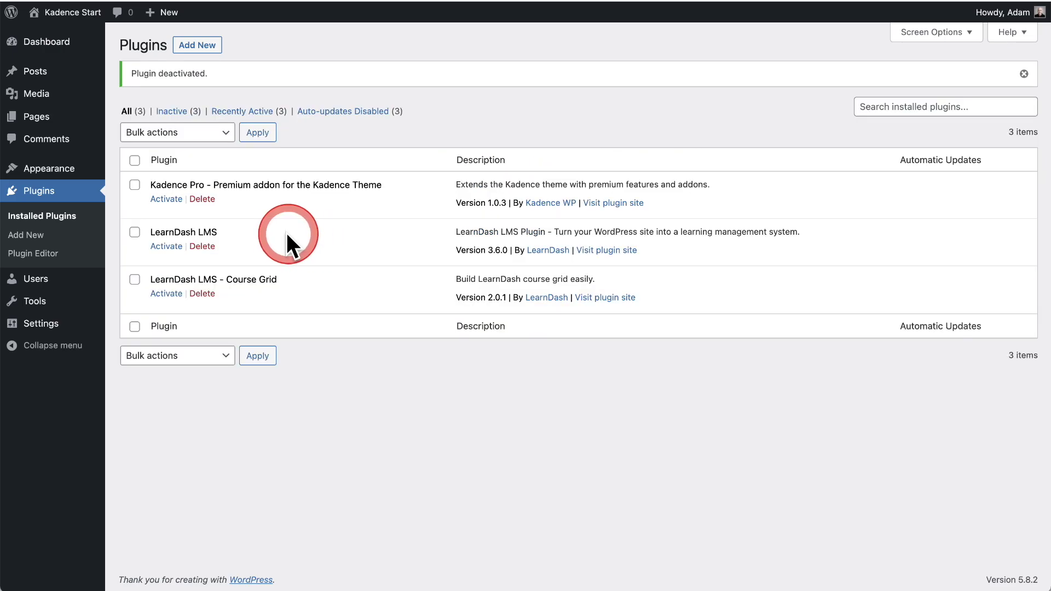
# - Activate the LearnDash LMS and LearnDash LMS - Course Grid plugins together with a bulk action
pyautogui.click(134, 232)
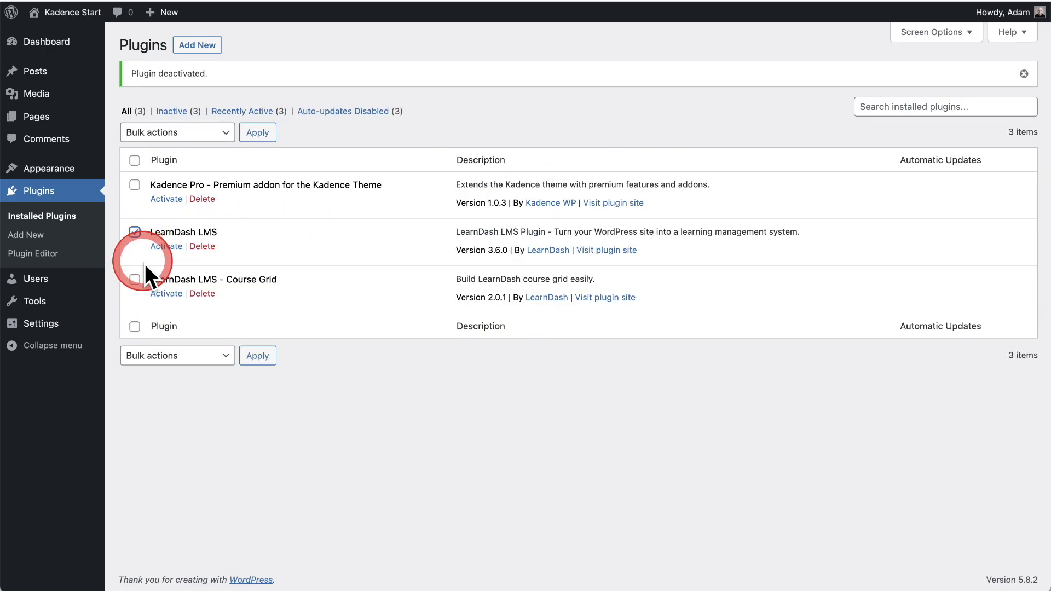
pyautogui.click(135, 280)
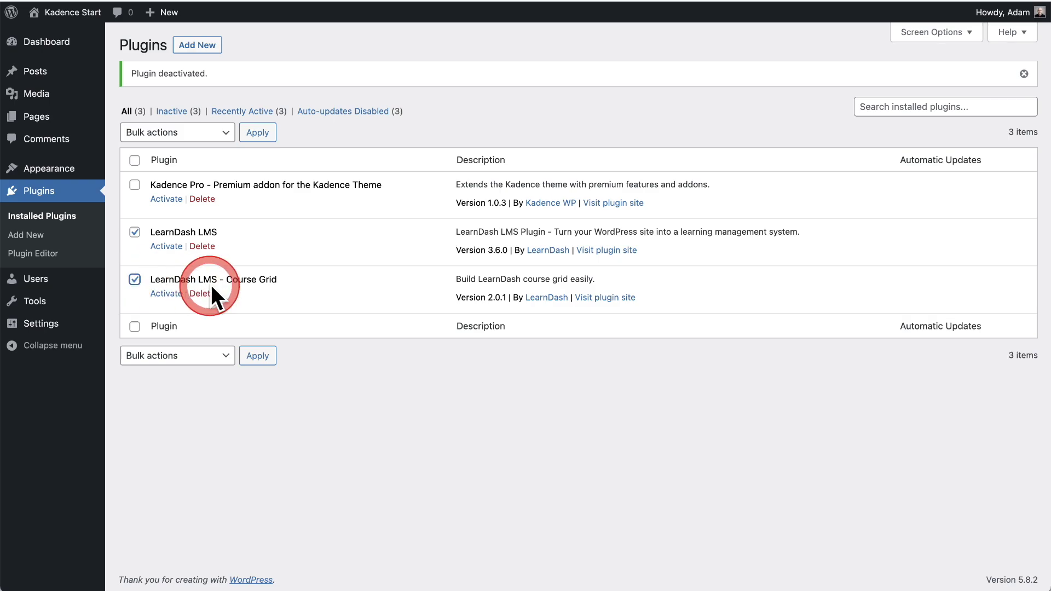
pyautogui.click(205, 143)
pyautogui.click(198, 149)
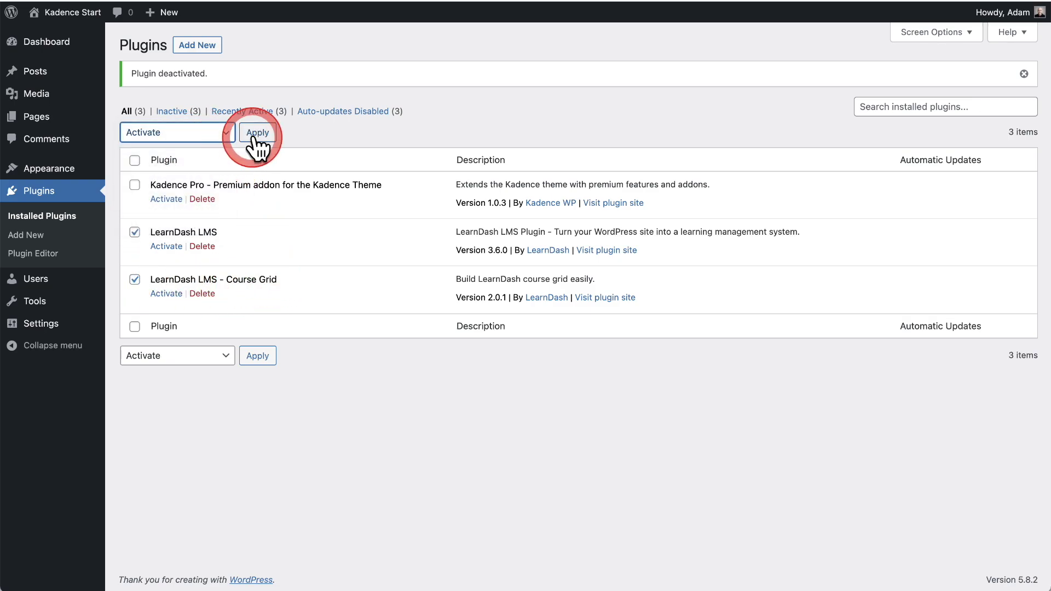
pyautogui.click(253, 135)
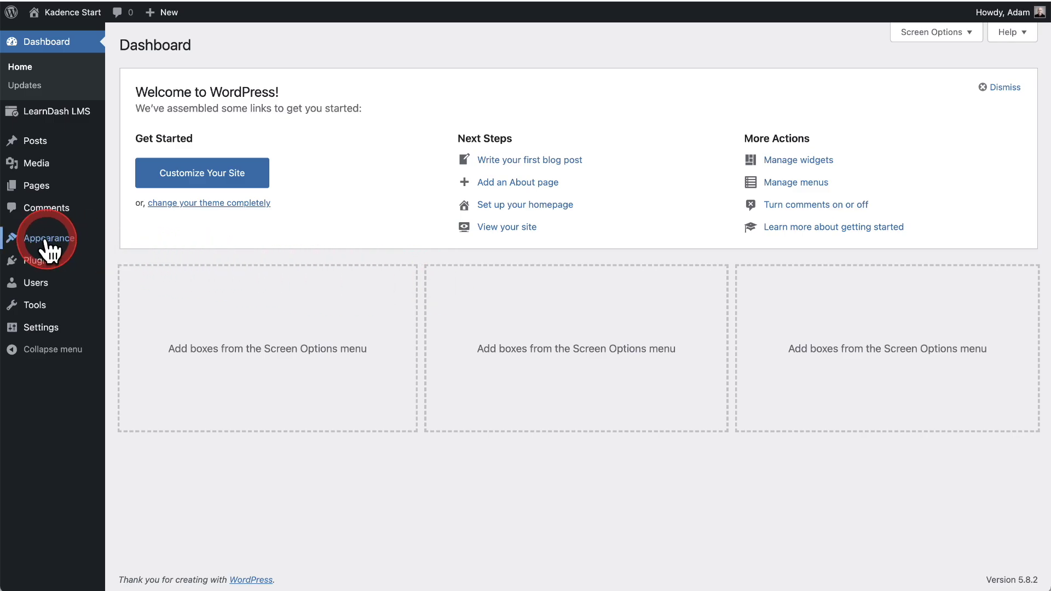
# - Search the new themes for "kadence", then install and activate the Kadence theme
pyautogui.moveTo(58, 242)
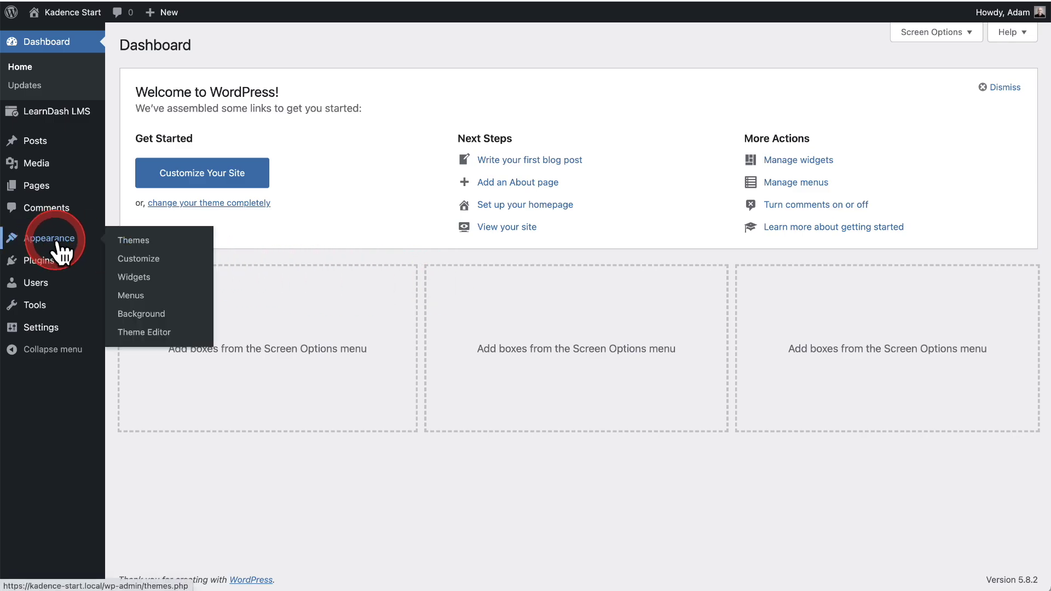
pyautogui.click(143, 241)
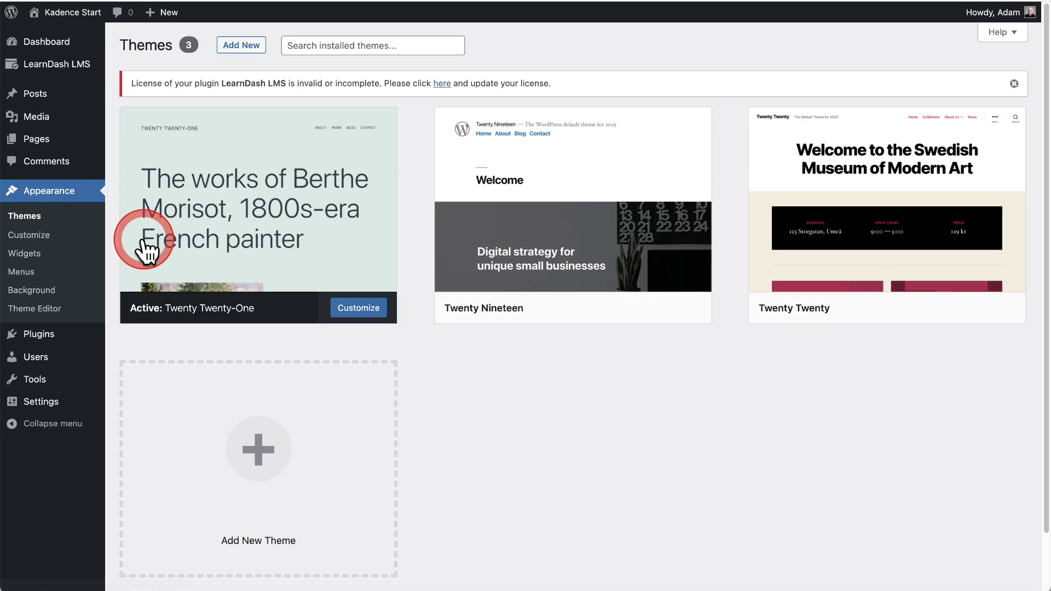
pyautogui.click(241, 46)
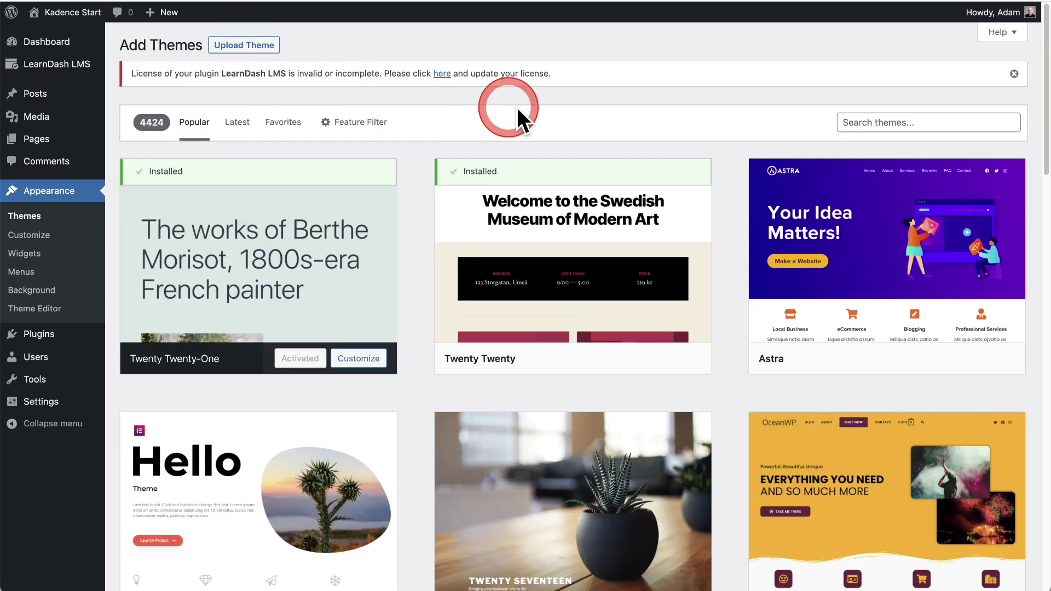
pyautogui.click(862, 122)
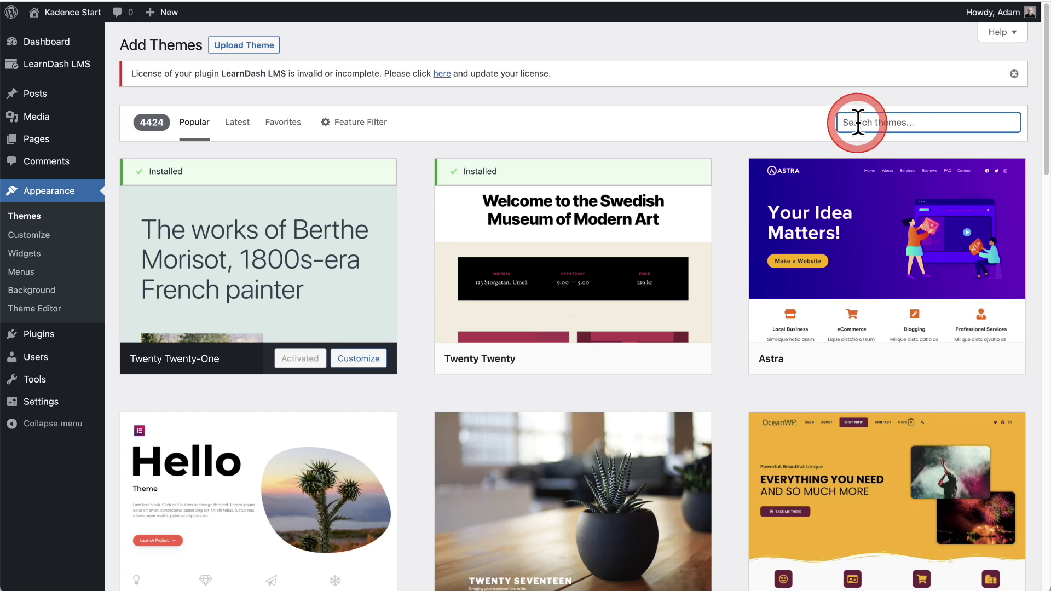
pyautogui.write('kadence')
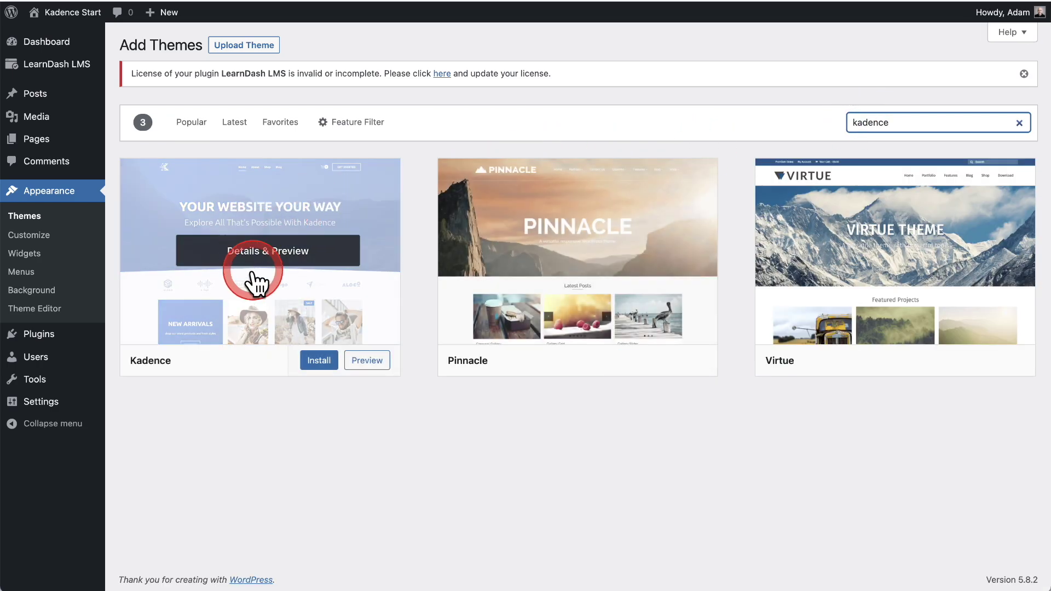
pyautogui.click(316, 364)
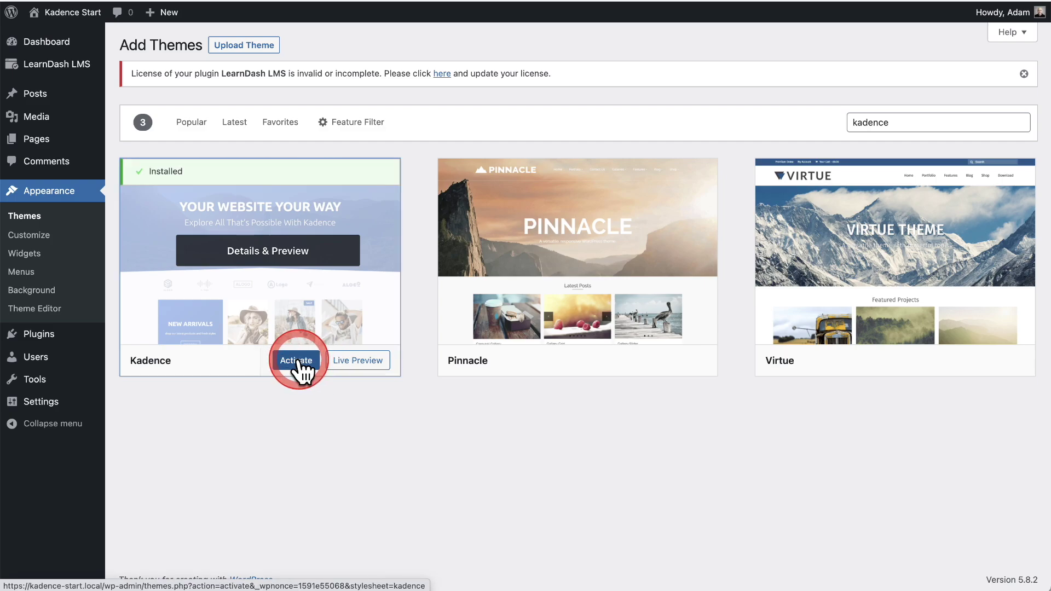
pyautogui.click(298, 364)
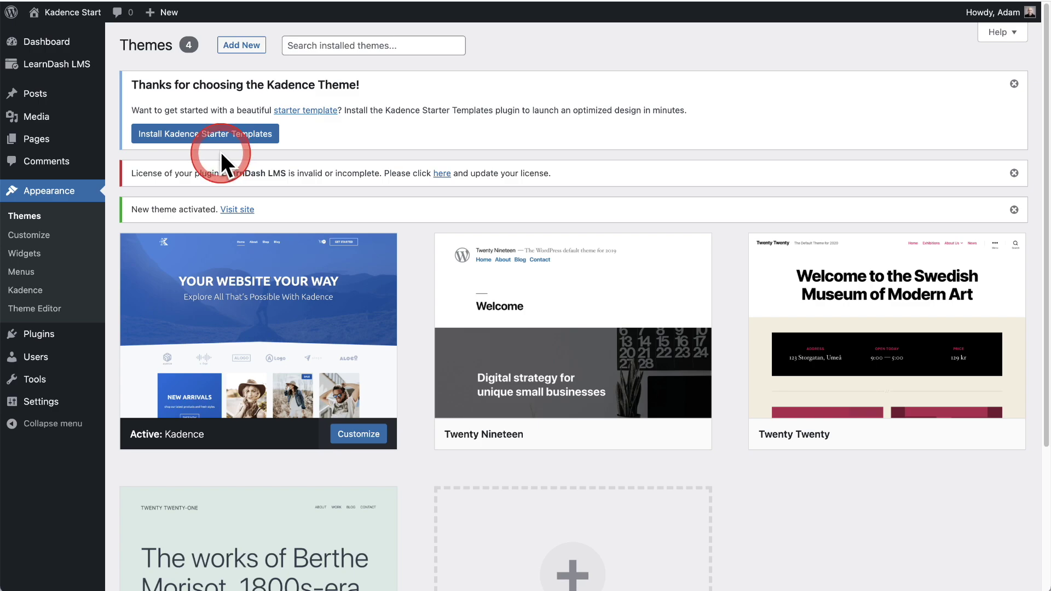
# - Install Kadence Starter Templates and choose Gutenberg as the builder for the template library
pyautogui.click(196, 137)
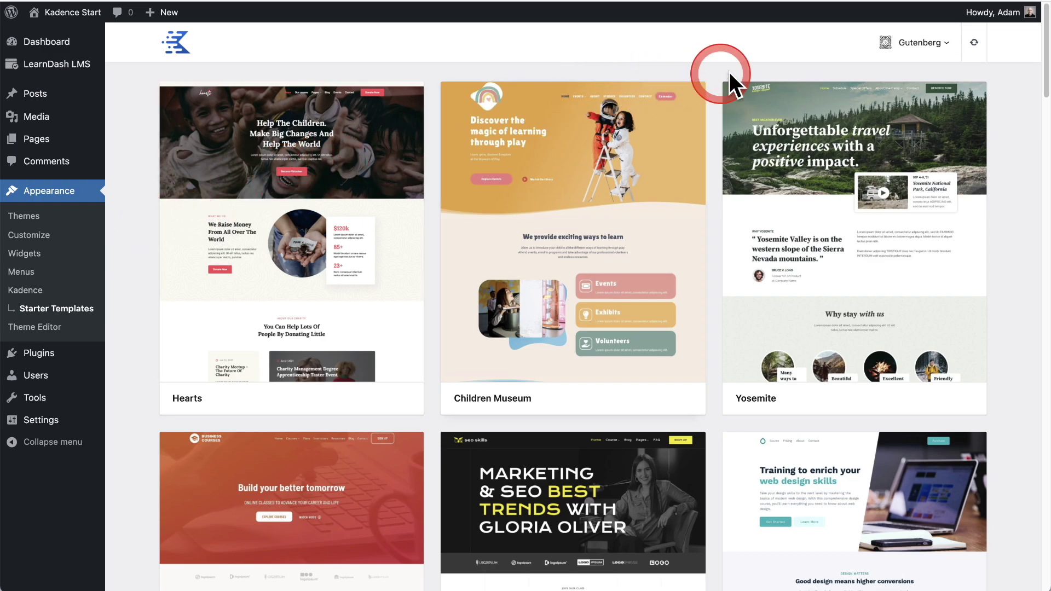
pyautogui.click(947, 44)
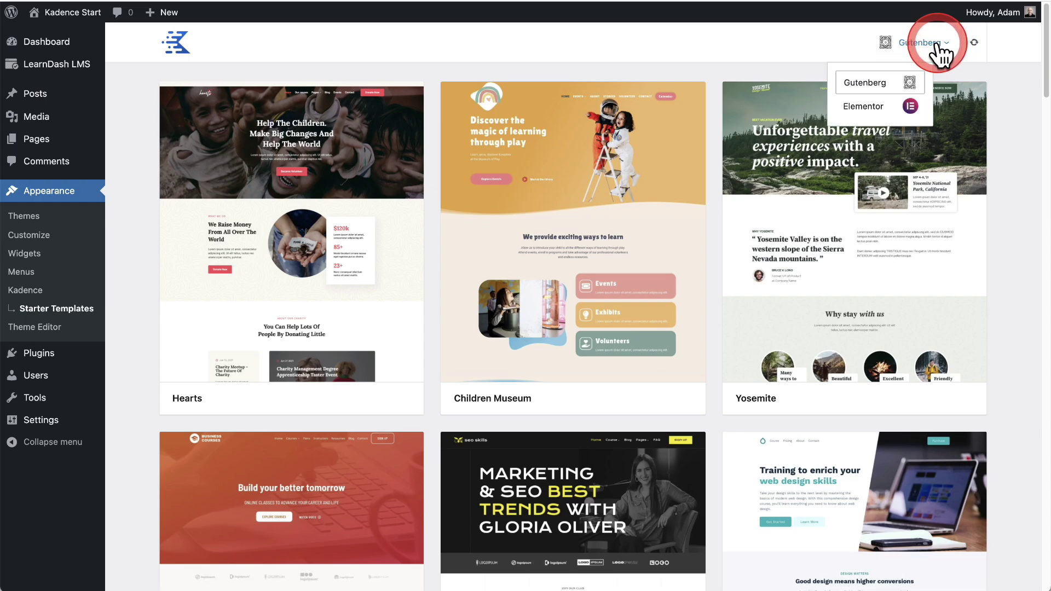
pyautogui.click(863, 83)
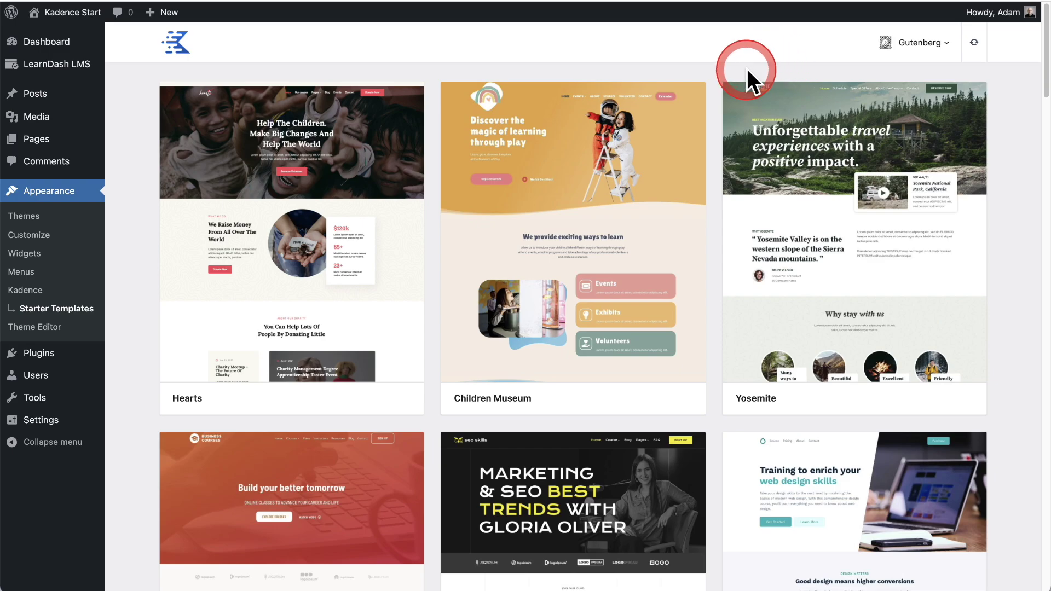
# - Browse the starter template gallery and open the Business Courses template
pyautogui.scroll(-4, 715, 81)
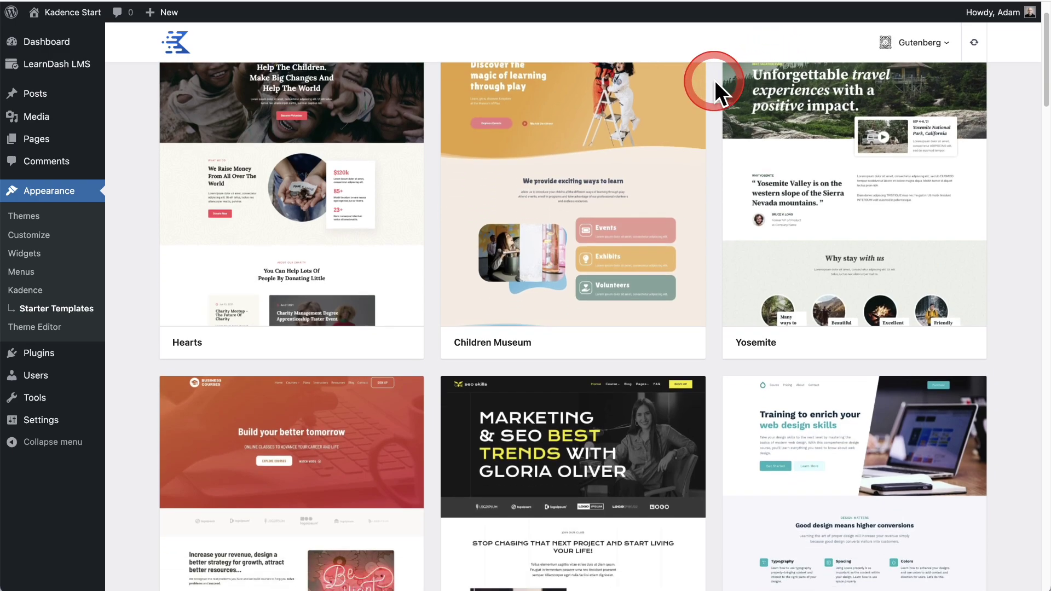
pyautogui.scroll(-2, 716, 84)
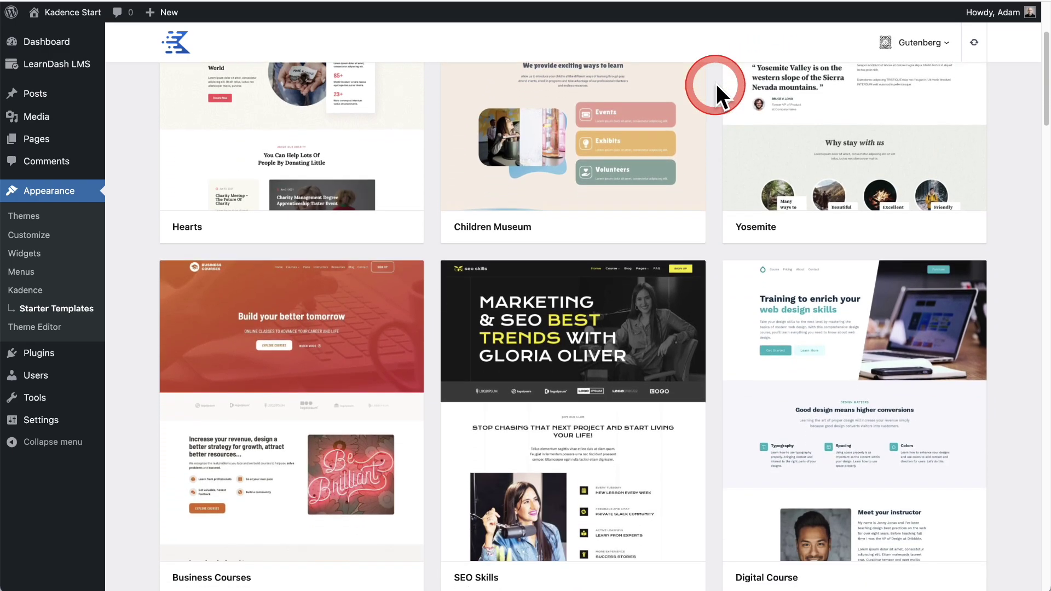
pyautogui.scroll(-2, 715, 83)
pyautogui.scroll(-4, 715, 84)
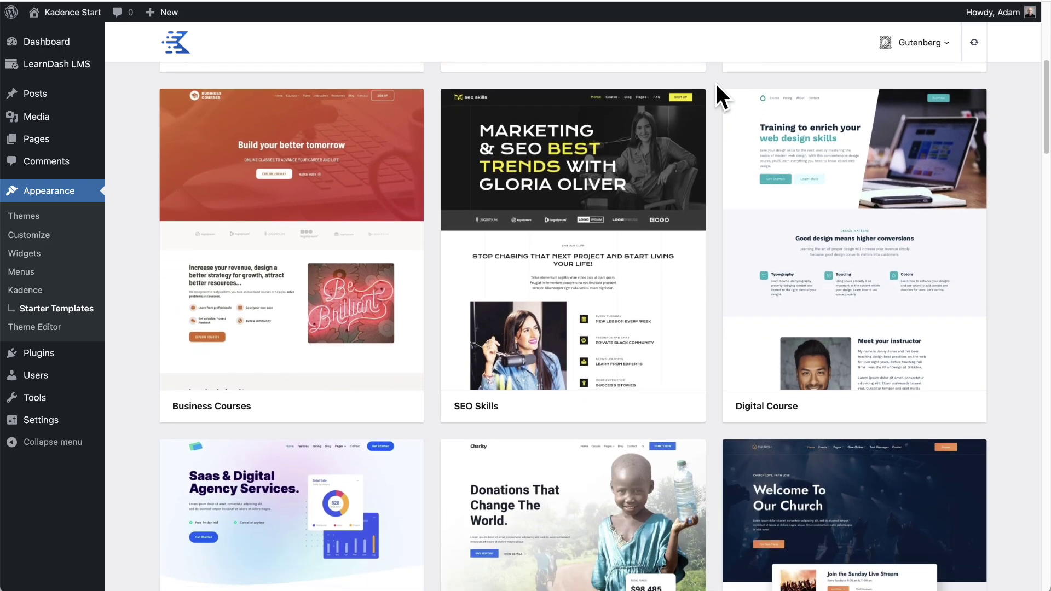
pyautogui.scroll(-2, 716, 84)
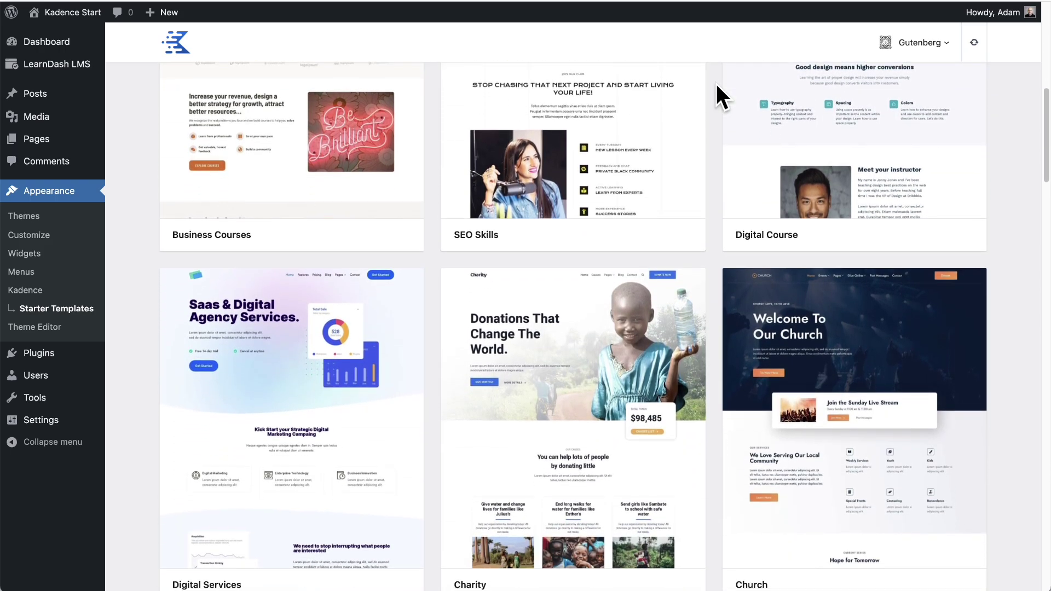
pyautogui.scroll(-4, 716, 84)
pyautogui.scroll(5, 715, 84)
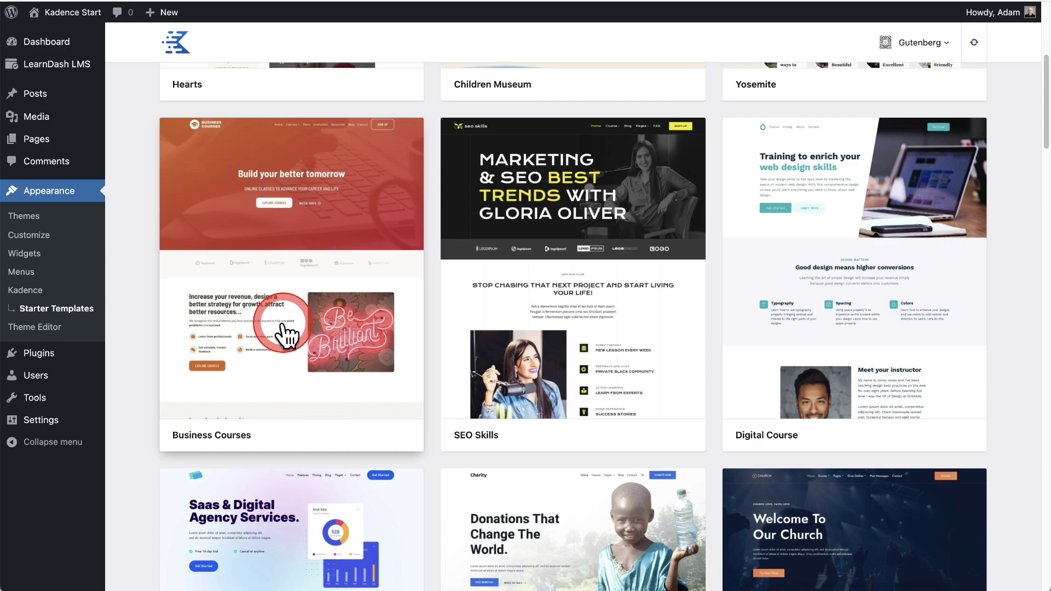
pyautogui.click(300, 268)
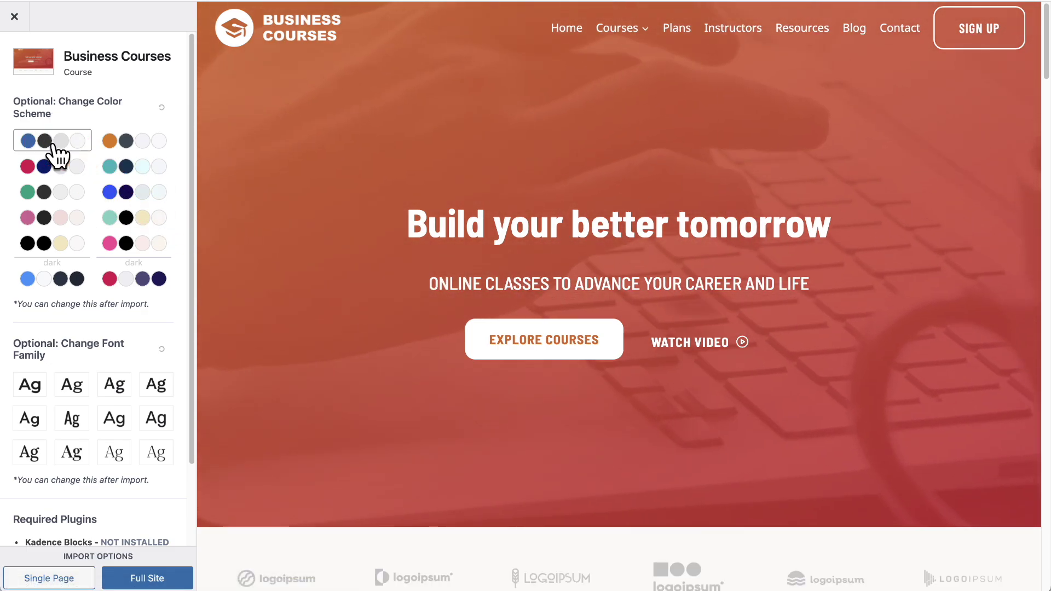
# - Try the blue and the red-and-navy color schemes on the Business Courses template and select the green one
pyautogui.click(52, 145)
pyautogui.click(59, 169)
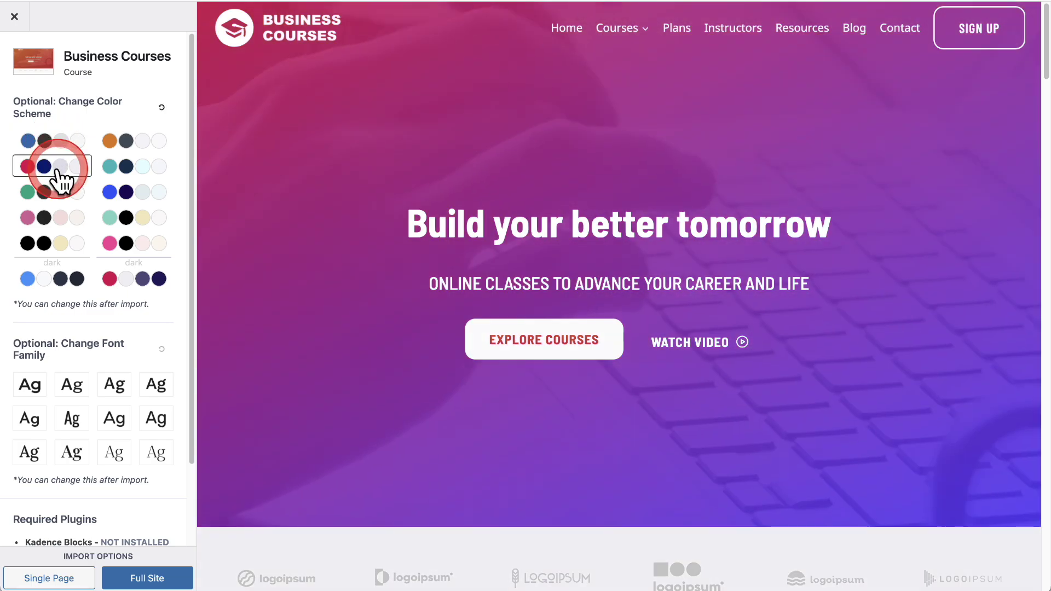
pyautogui.click(62, 191)
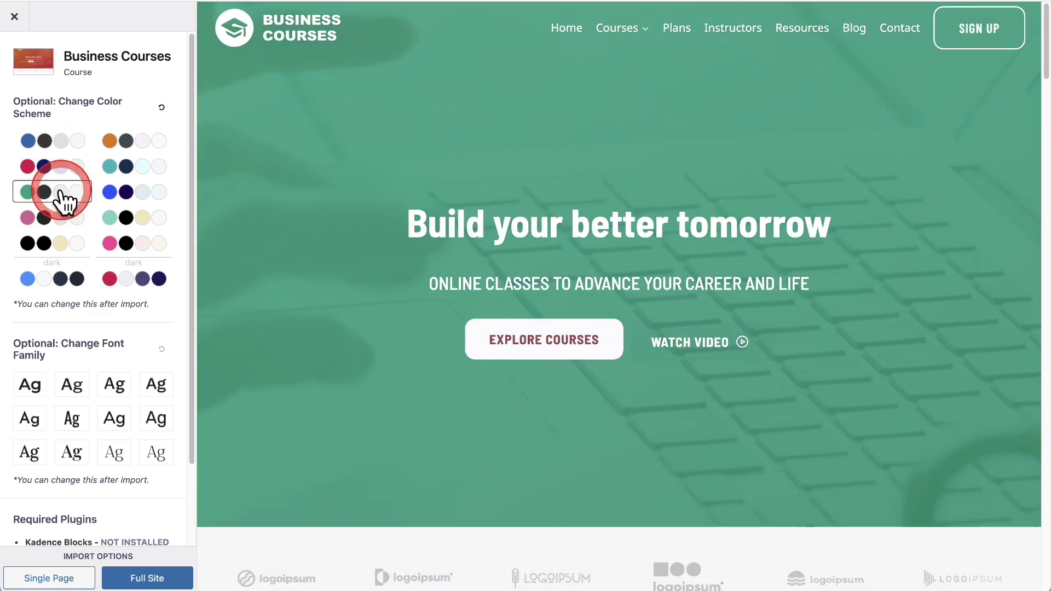
# - Try the pink, orange and teal color schemes on the Business Courses template and select the bright blue and navy one
pyautogui.click(60, 218)
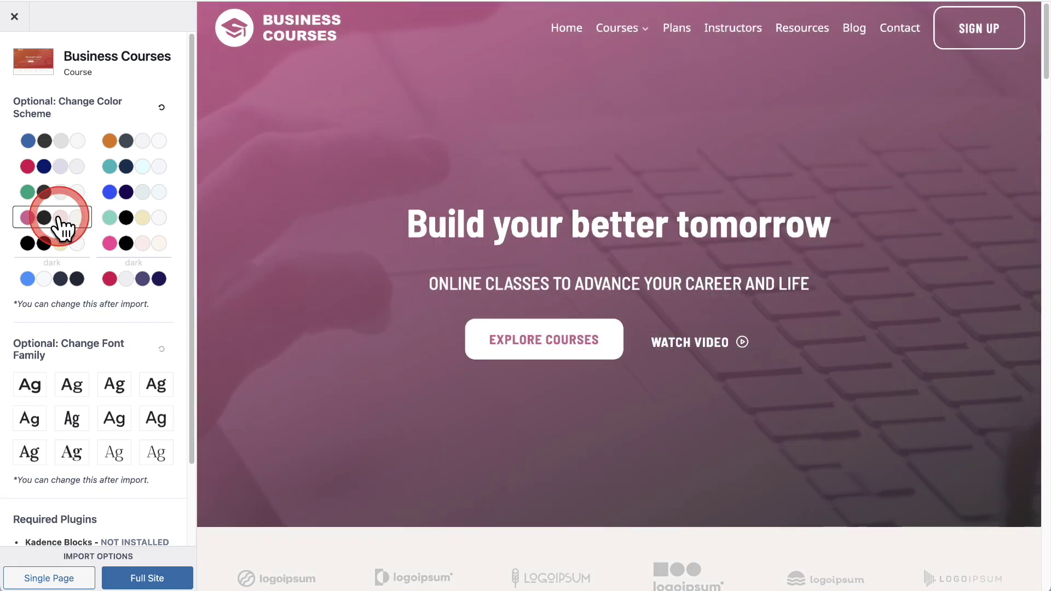
pyautogui.click(137, 141)
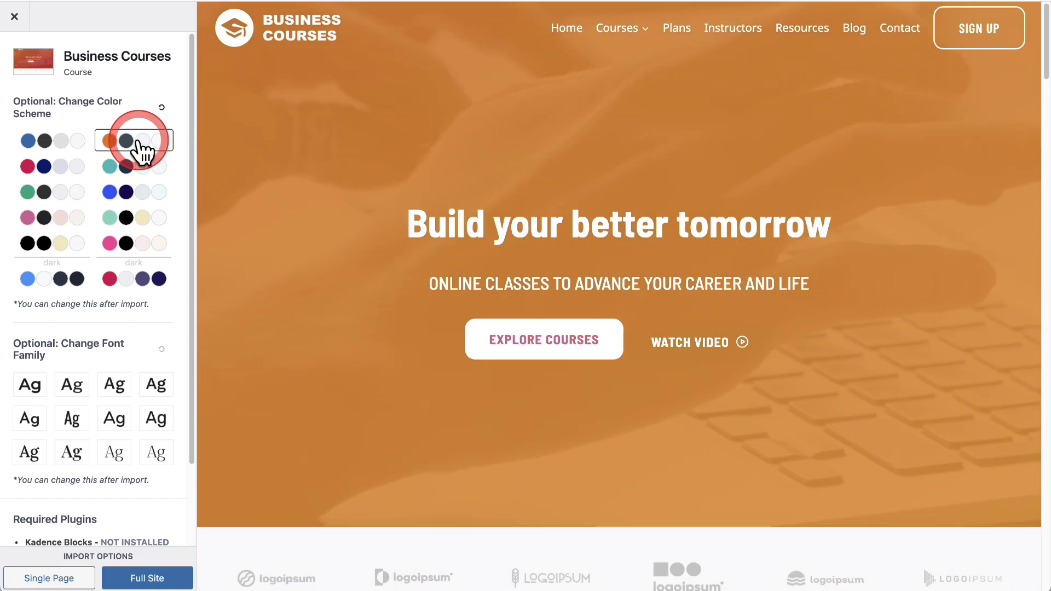
pyautogui.click(141, 167)
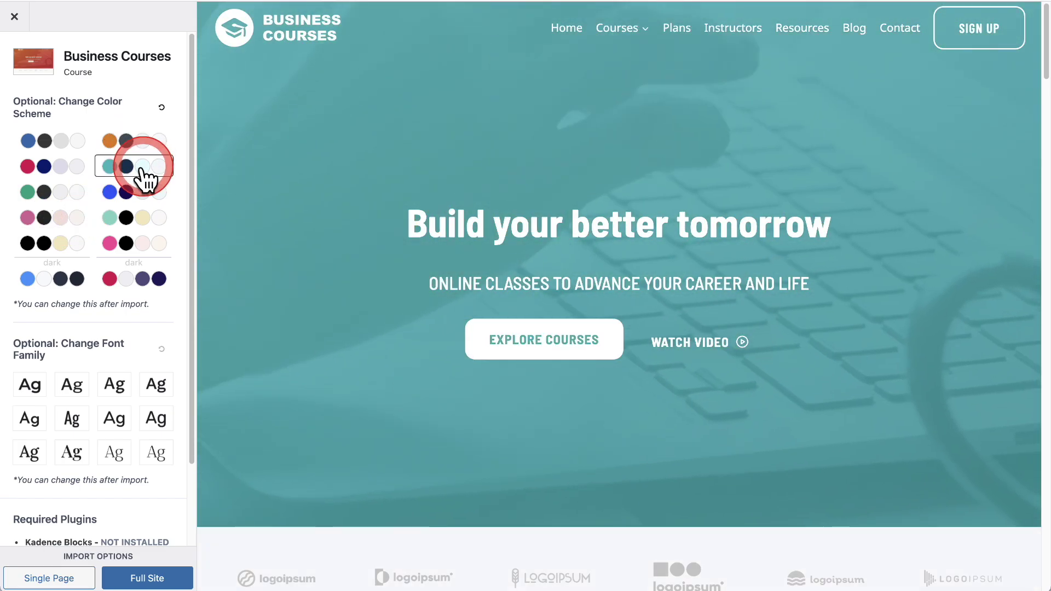
pyautogui.click(131, 195)
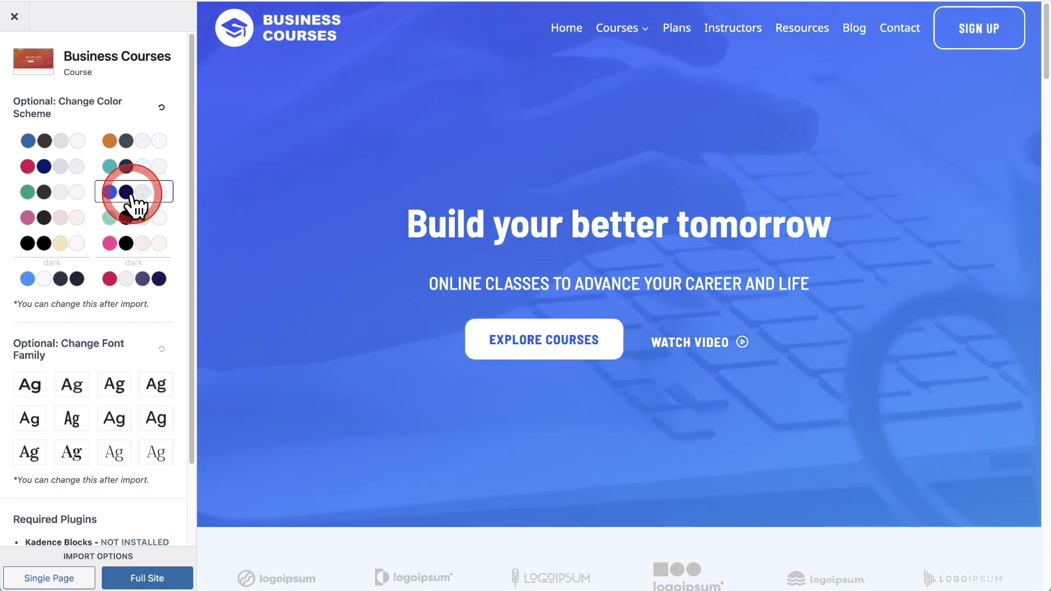
pyautogui.click(132, 196)
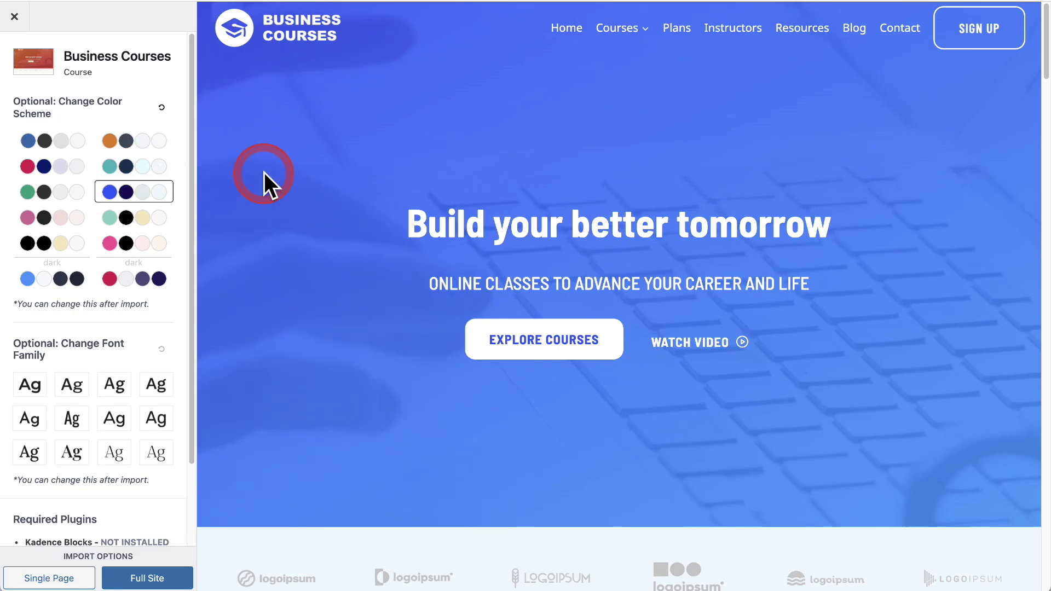
# - Review the page preview in the blue scheme and reset the template's color scheme to its default
pyautogui.scroll(-1, 265, 173)
pyautogui.scroll(-10, 267, 172)
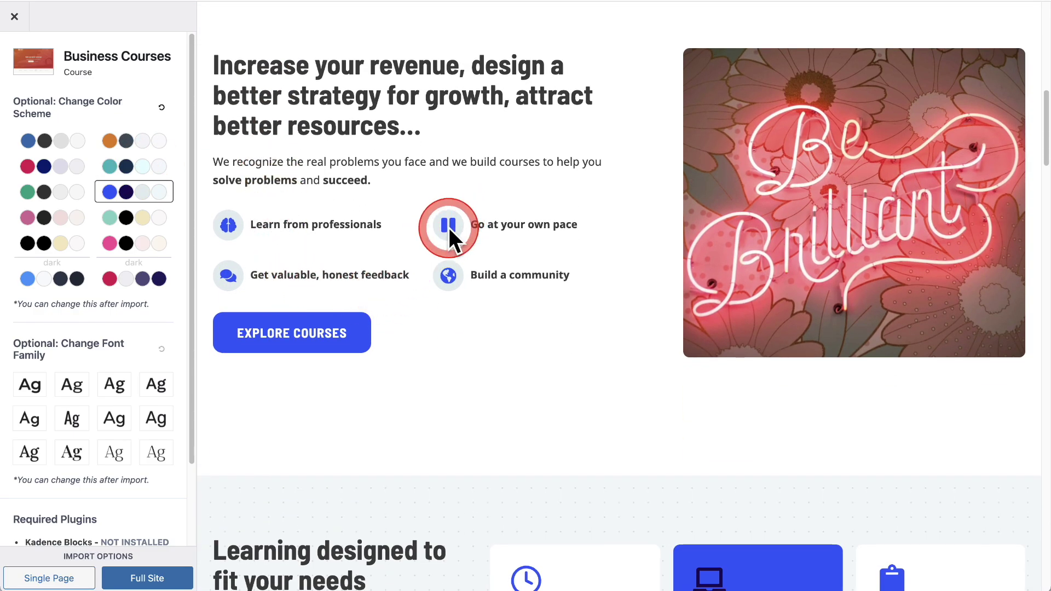
pyautogui.scroll(-6, 388, 289)
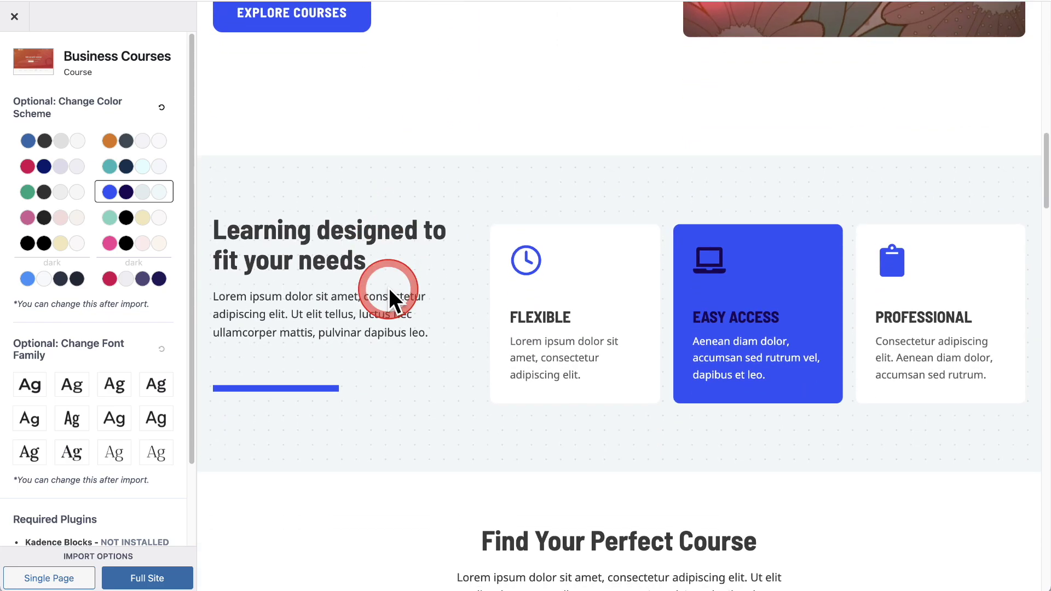
pyautogui.scroll(10, 389, 288)
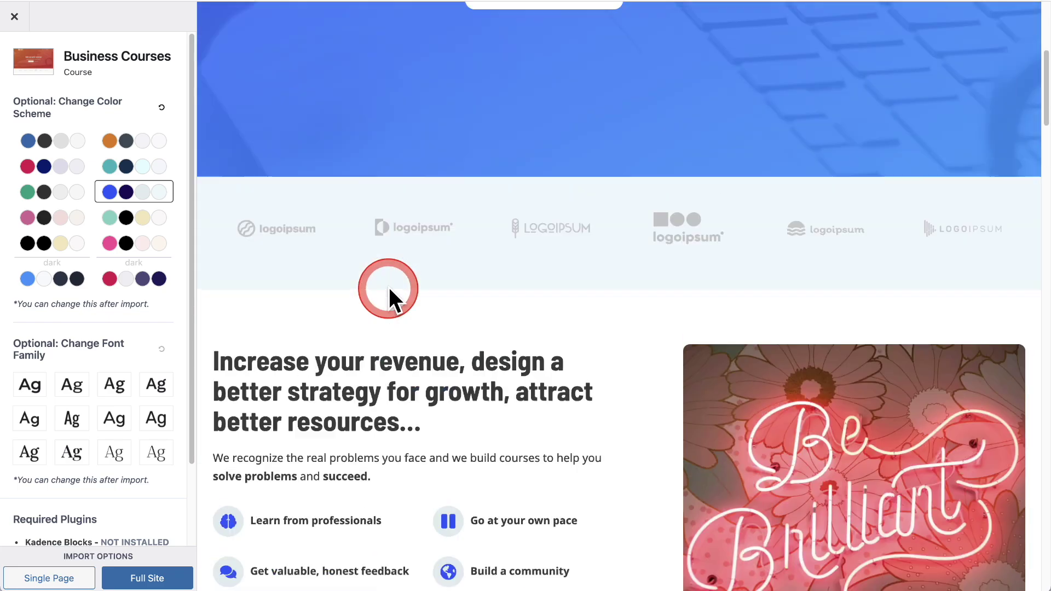
pyautogui.scroll(6, 388, 288)
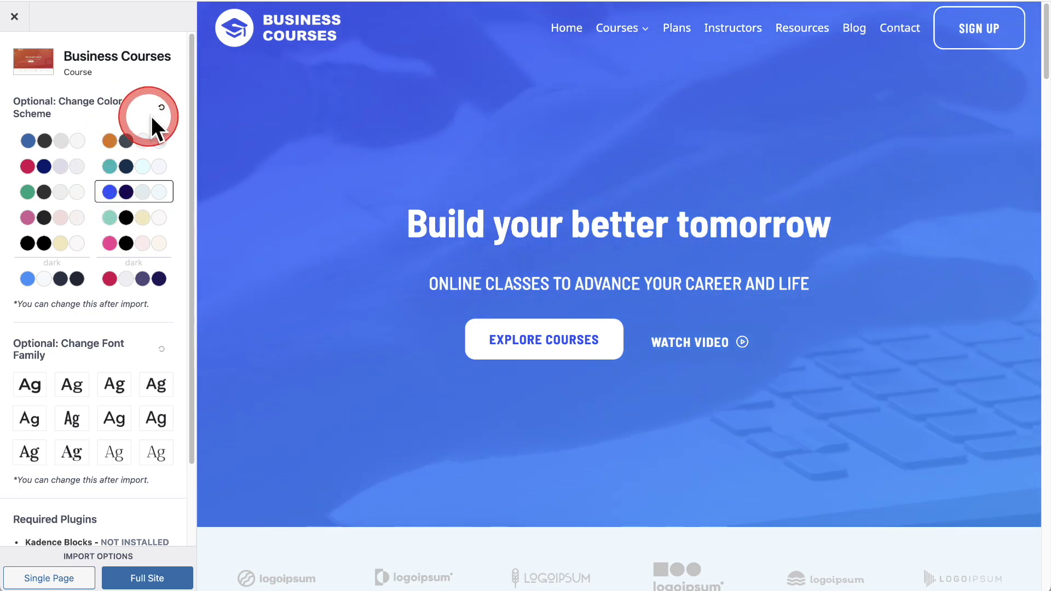
pyautogui.click(162, 107)
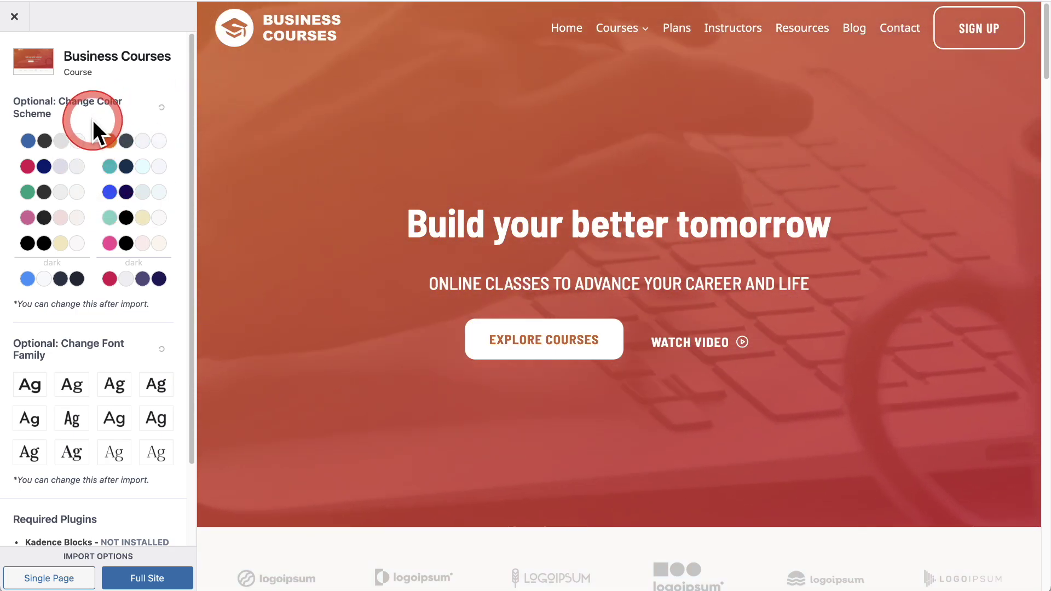
# - Try the four font pairings in the first row on the template and select the third pairing in the second row
pyautogui.scroll(-3, 93, 120)
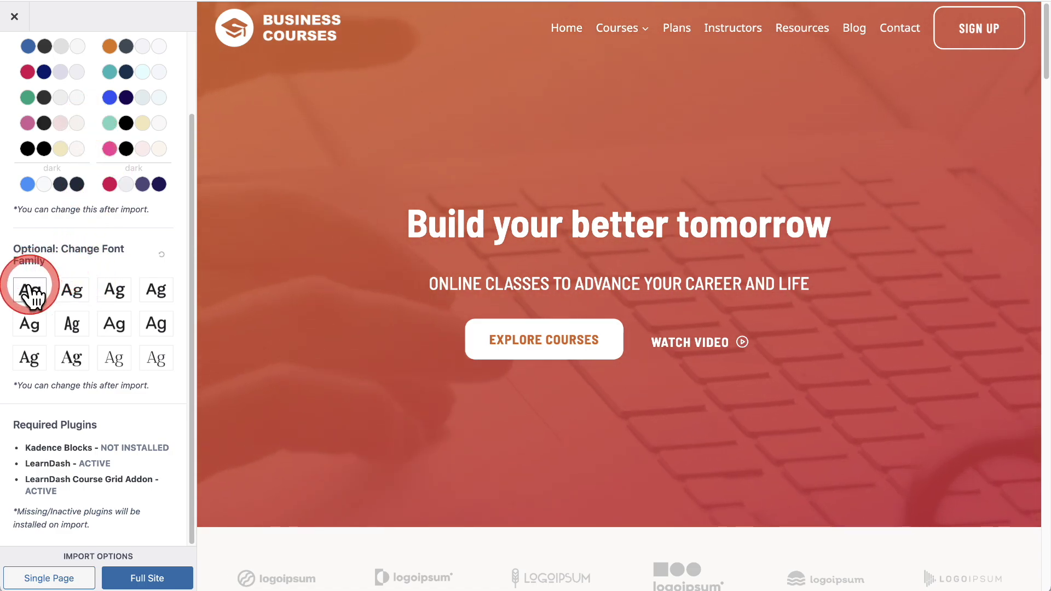
pyautogui.click(30, 290)
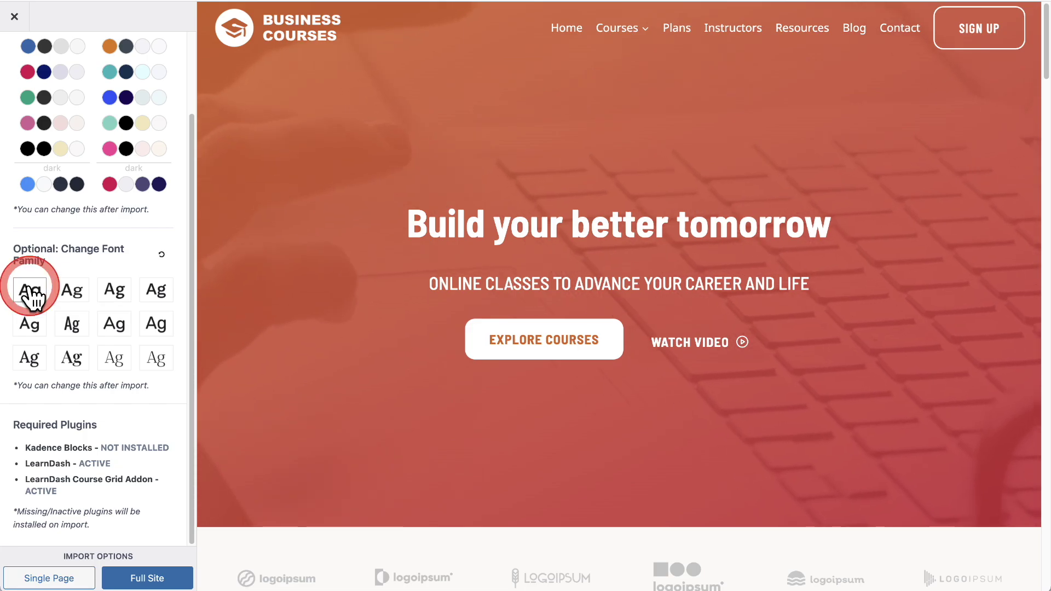
pyautogui.click(67, 293)
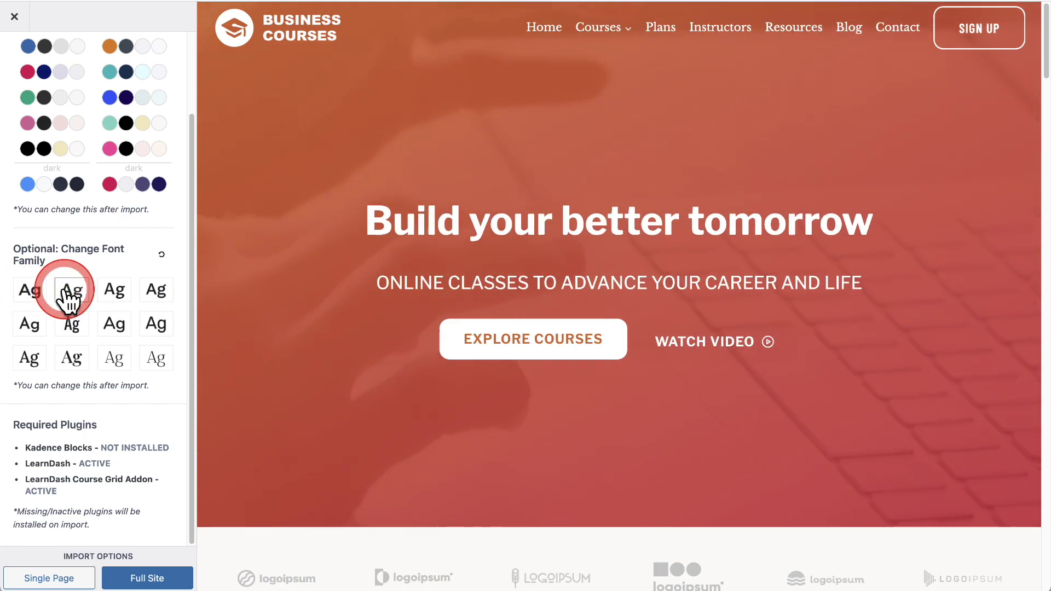
pyautogui.click(117, 291)
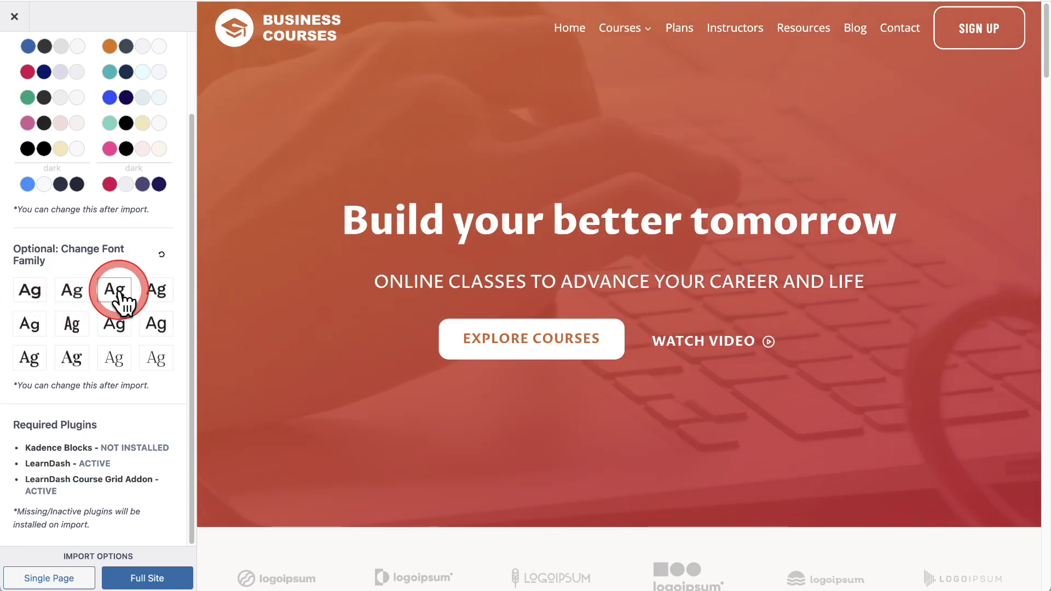
pyautogui.click(155, 293)
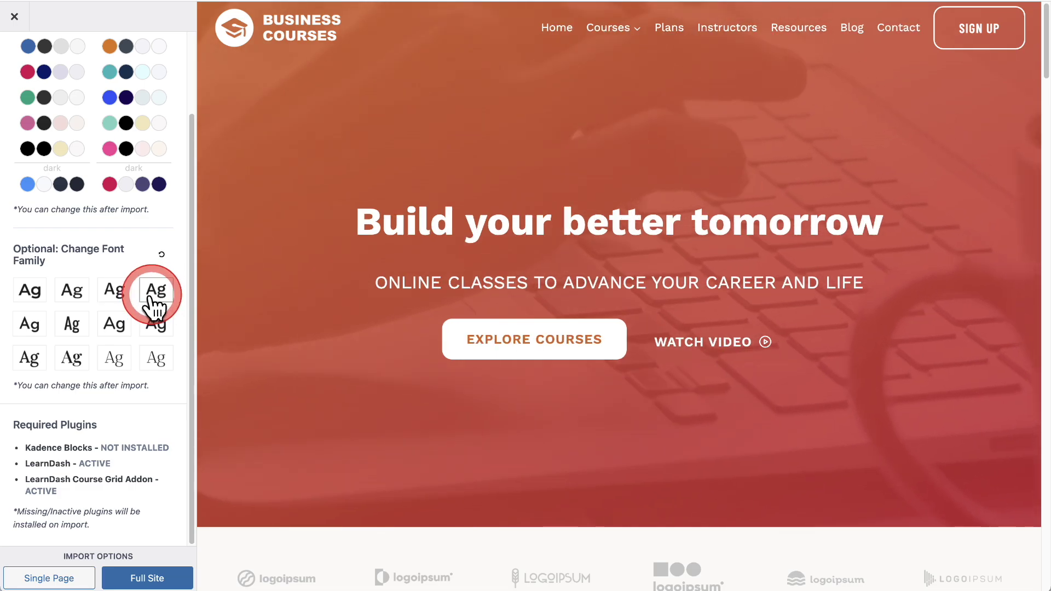
pyautogui.click(118, 324)
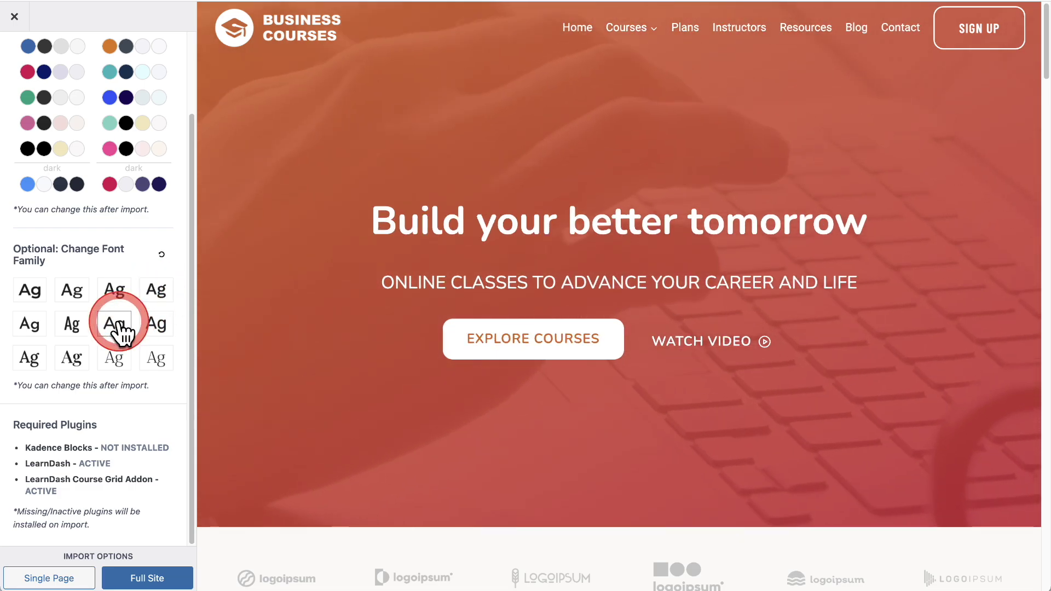
# - Review the page preview with the selected fonts and reset the font family to the template's default
pyautogui.scroll(-6, 268, 284)
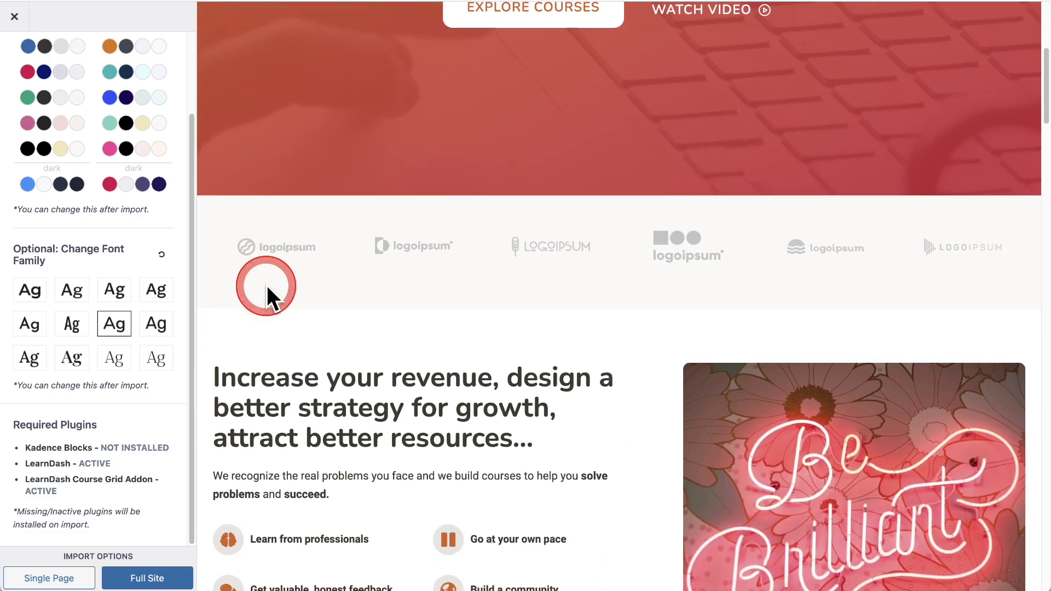
pyautogui.scroll(-5, 267, 284)
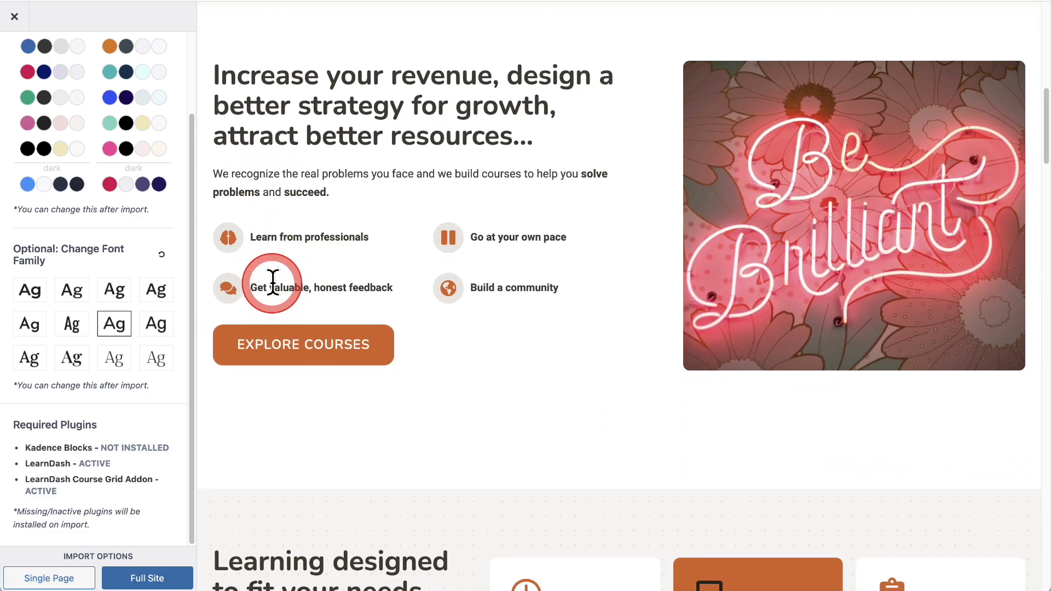
pyautogui.scroll(-6, 272, 282)
pyautogui.scroll(17, 273, 283)
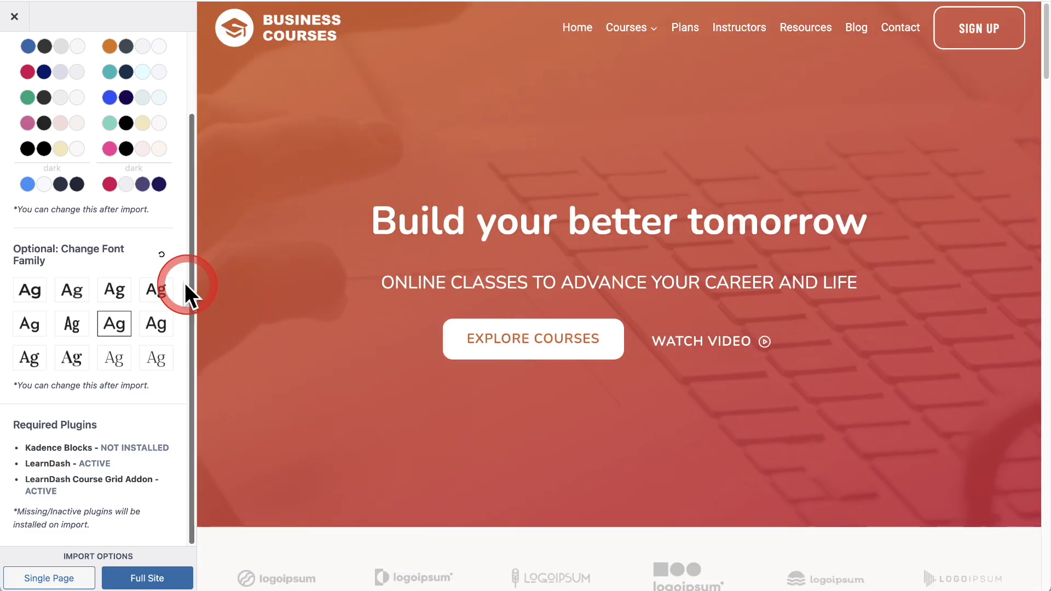
pyautogui.click(161, 254)
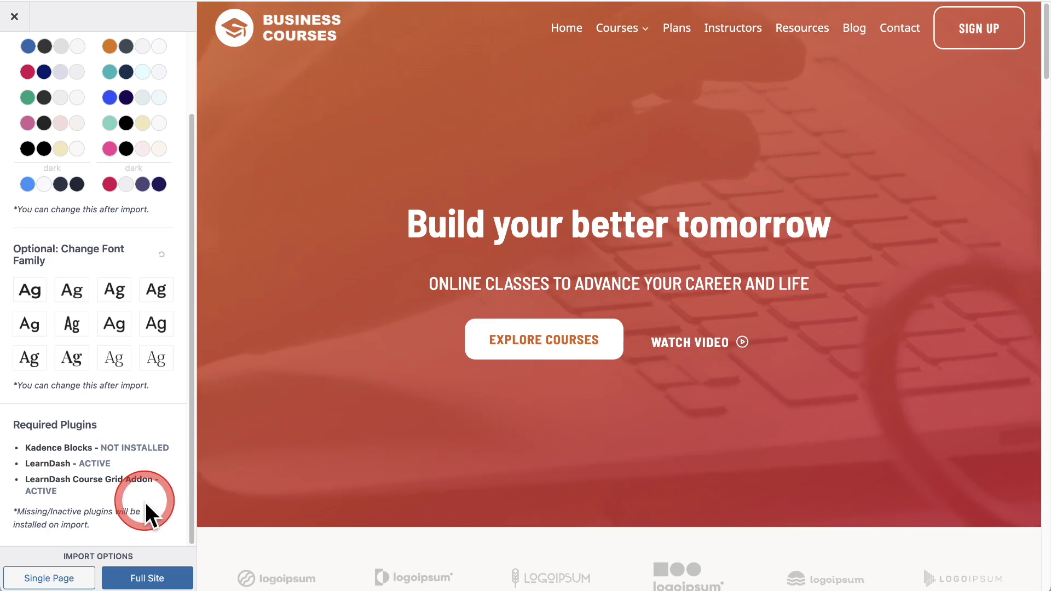
# - Import the Business Courses template as a full site without subscribing and view the finished home page
pyautogui.click(144, 580)
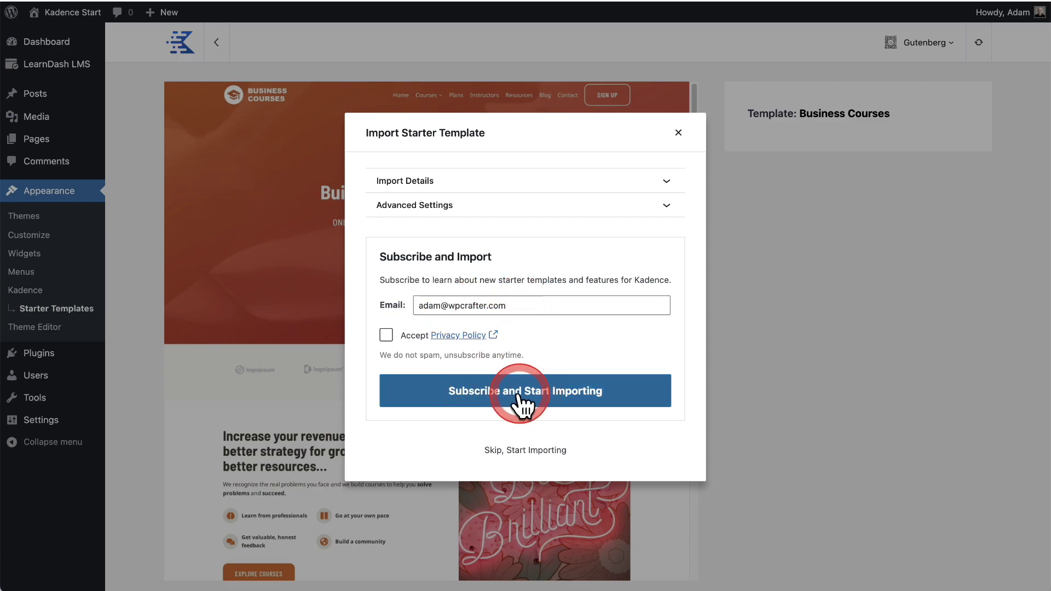
pyautogui.click(517, 455)
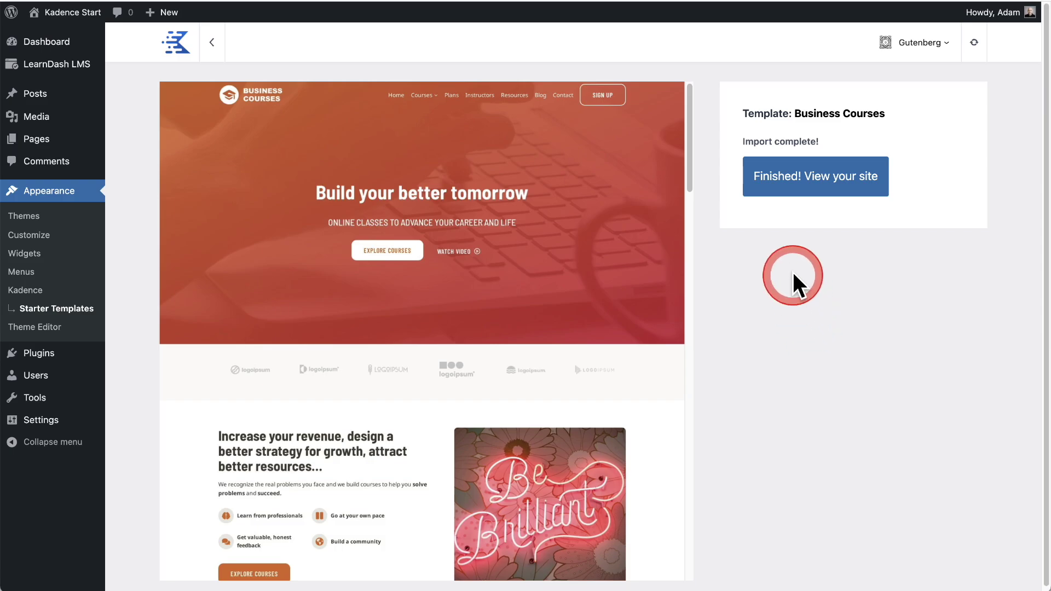
pyautogui.click(772, 183)
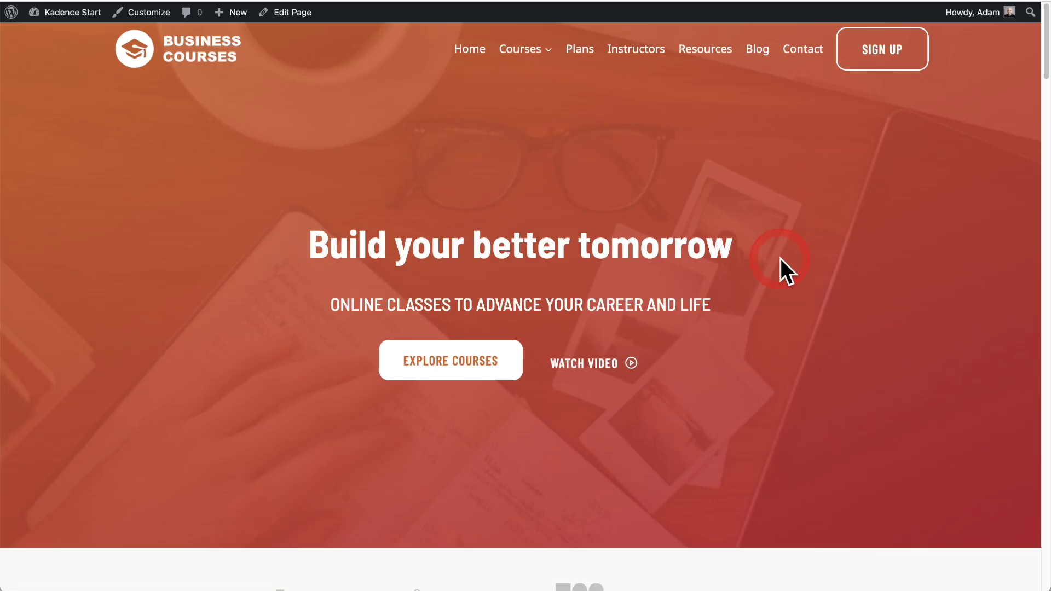
pyautogui.scroll(-10, 780, 259)
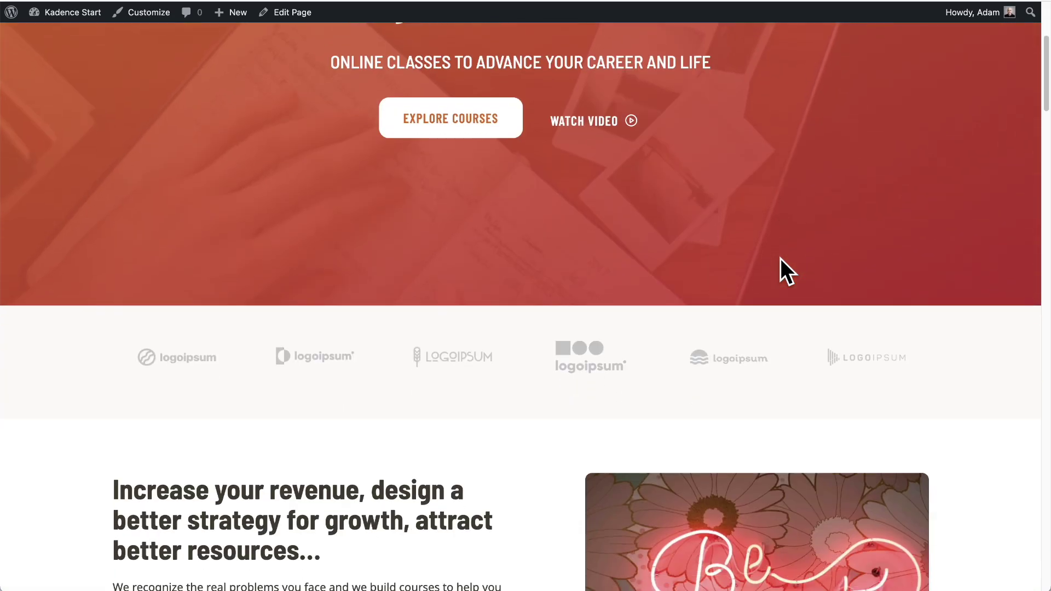
pyautogui.scroll(-3, 781, 258)
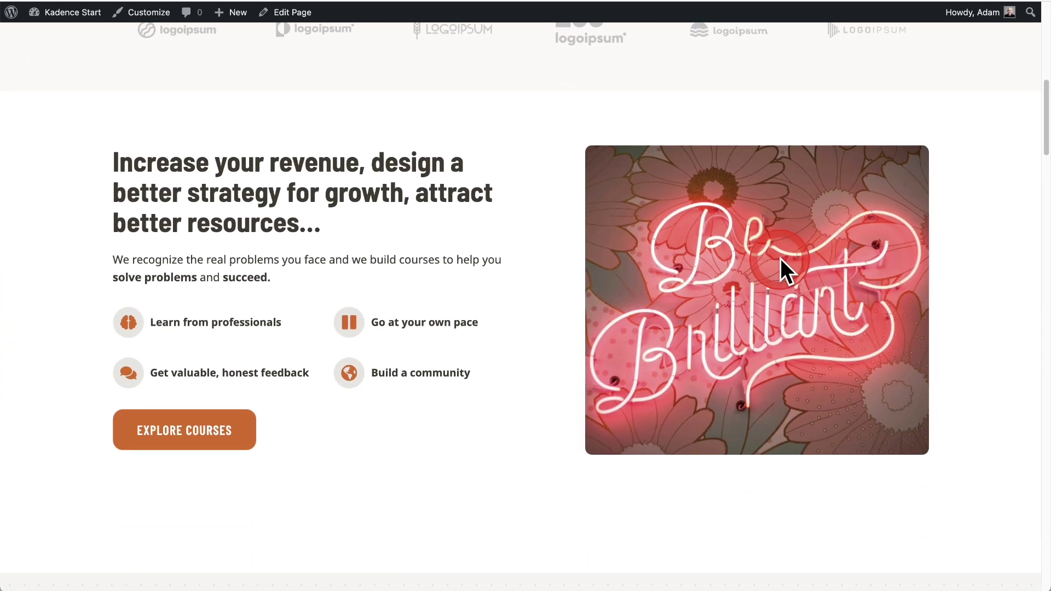
pyautogui.scroll(8, 780, 259)
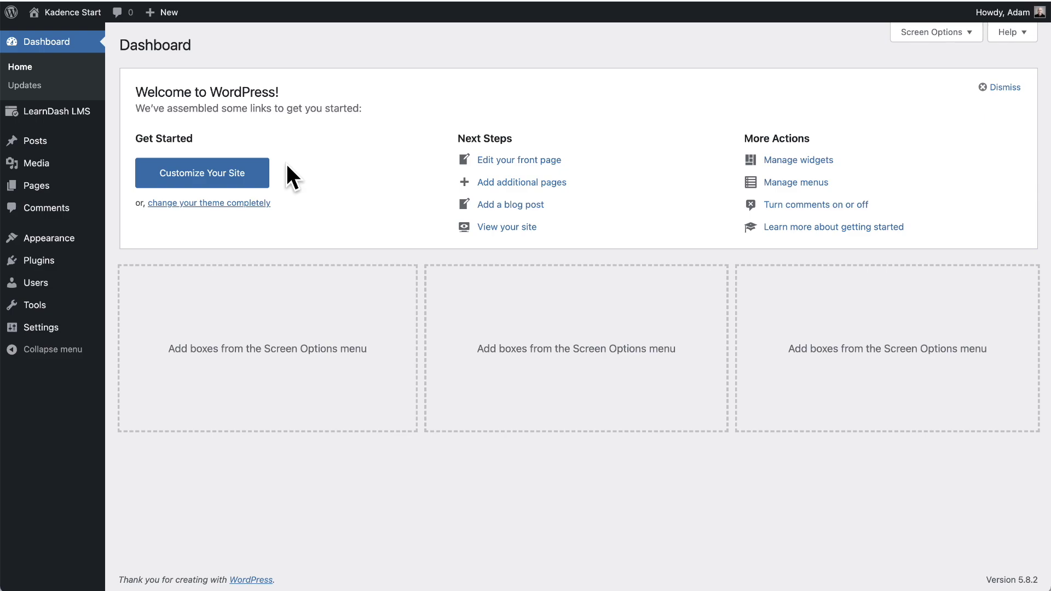
# - Open the LearnDash course "Building an SEO Foundation" for editing and dismiss the block editor welcome guide
pyautogui.moveTo(57, 112)
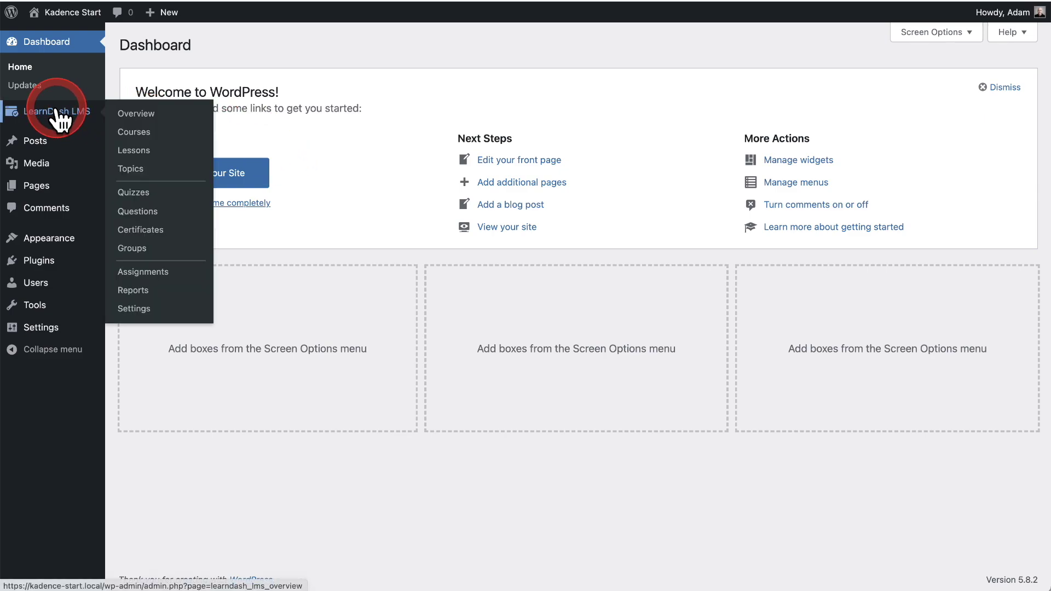
pyautogui.click(141, 133)
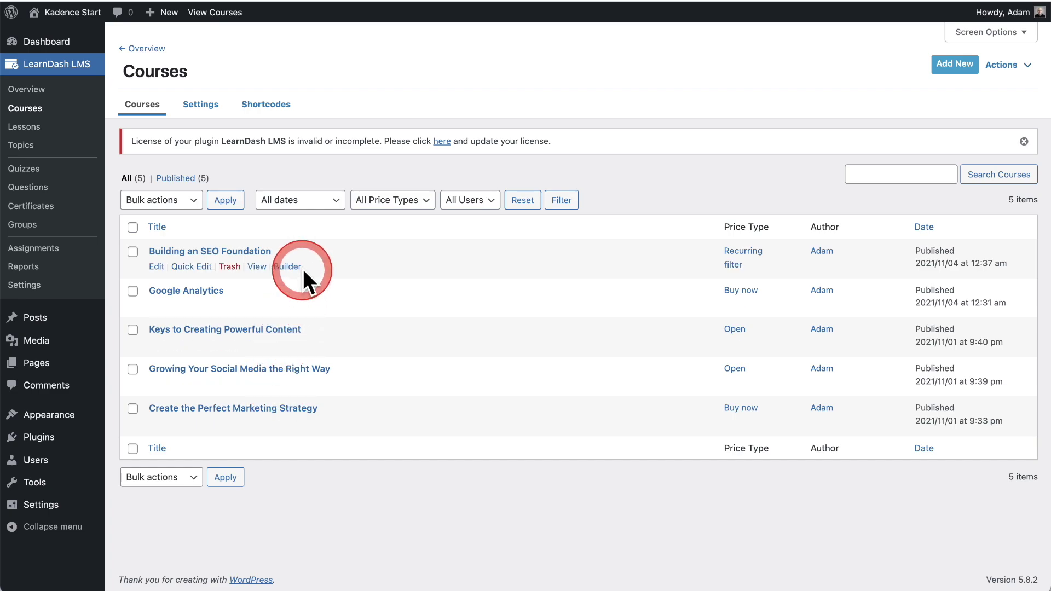
pyautogui.click(167, 253)
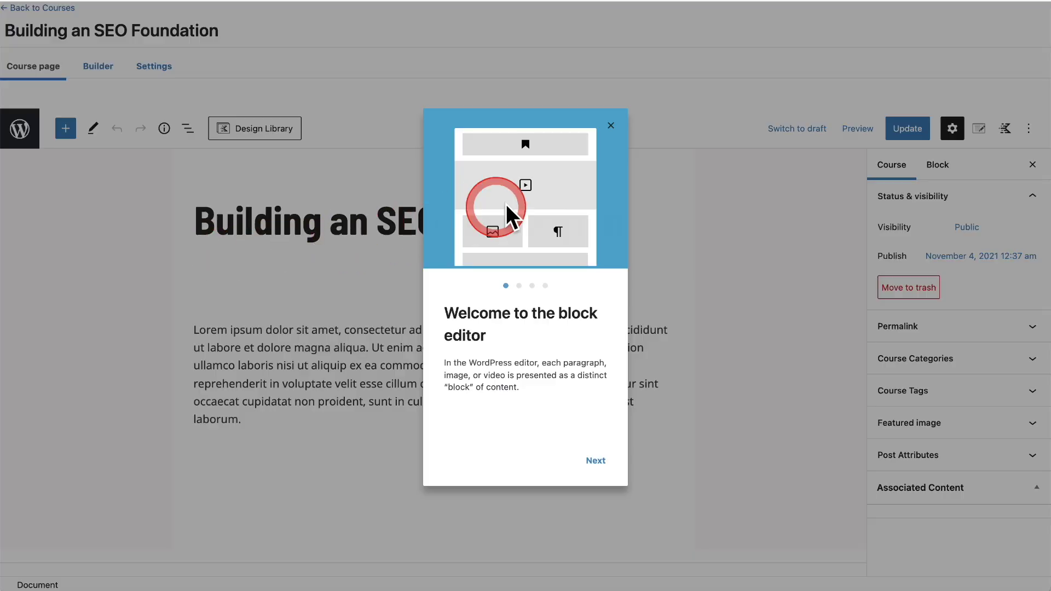
pyautogui.click(610, 126)
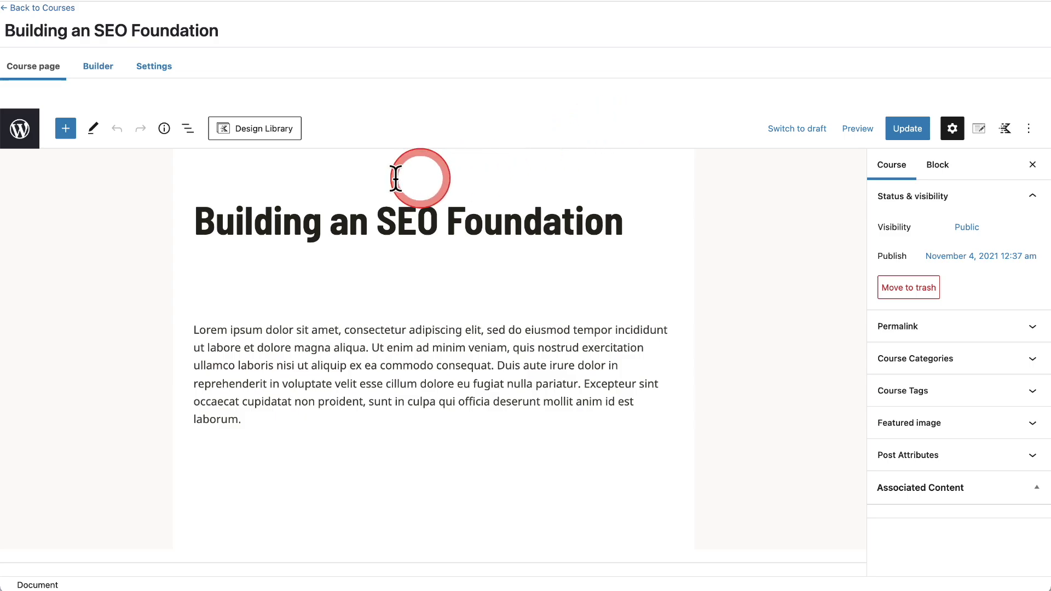
# - Add a lesson titled "Getting Started" in the course builder and update the course
pyautogui.click(96, 68)
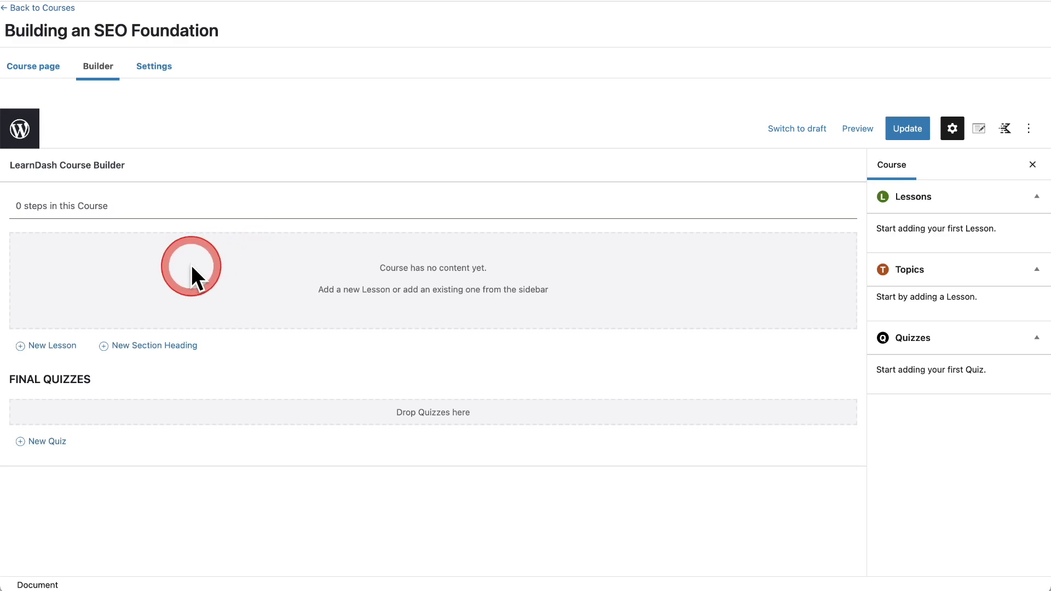
pyautogui.click(50, 345)
pyautogui.click(53, 345)
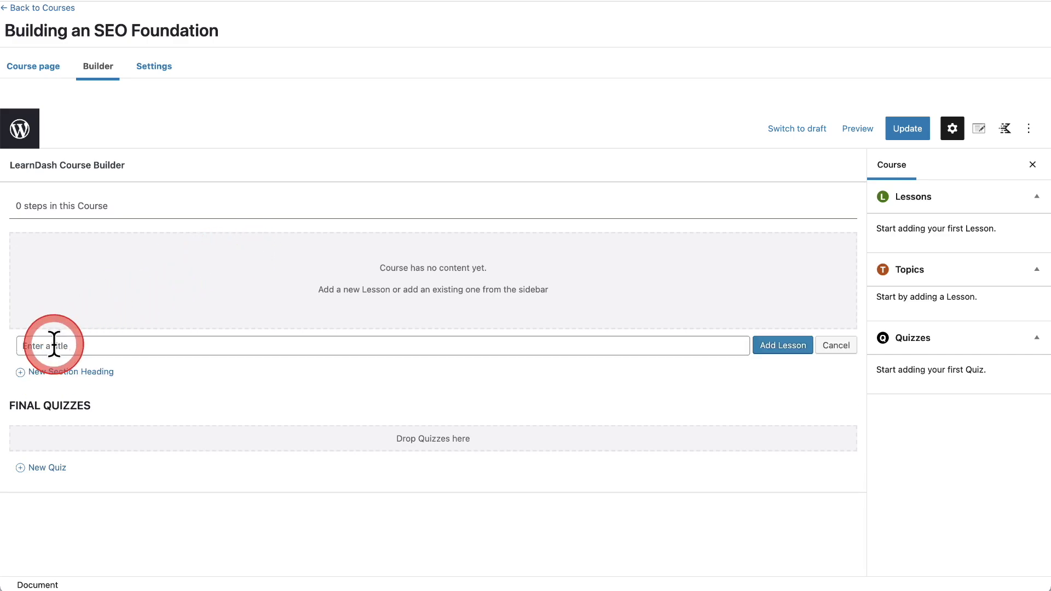
pyautogui.write('Getting Started')
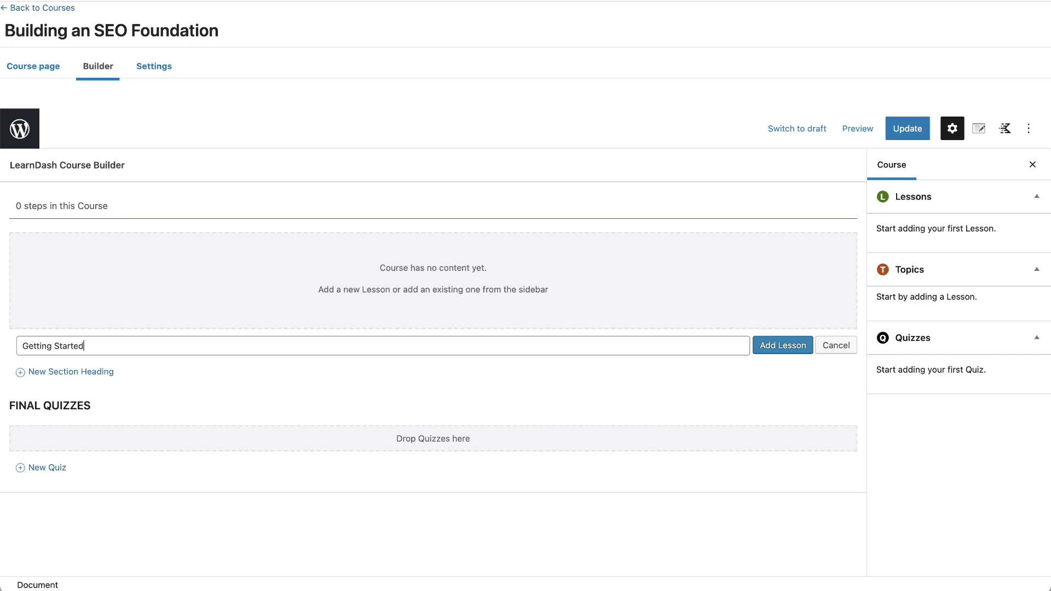
pyautogui.click(783, 346)
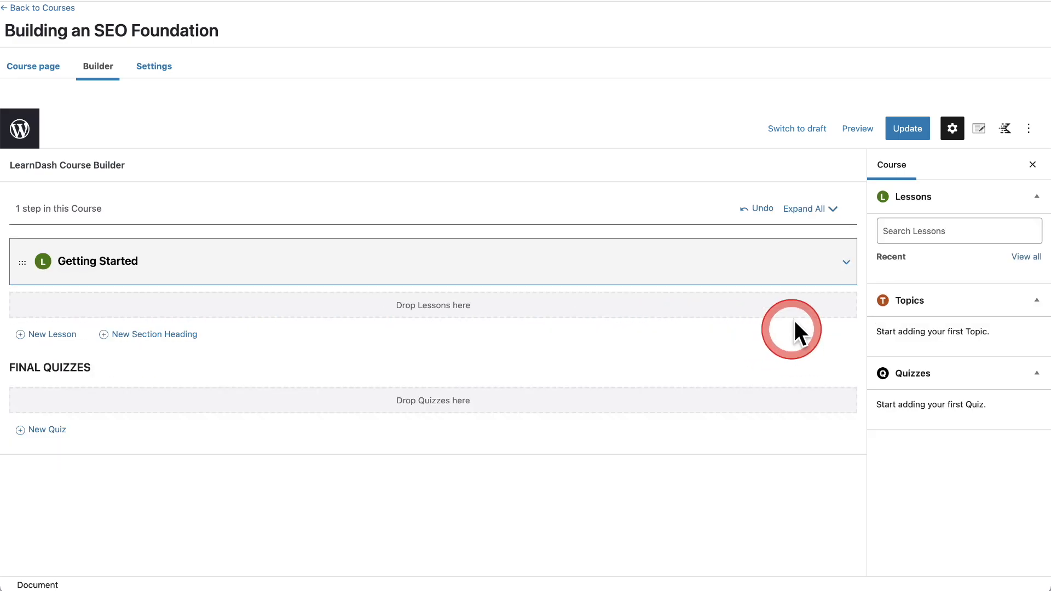
pyautogui.click(908, 129)
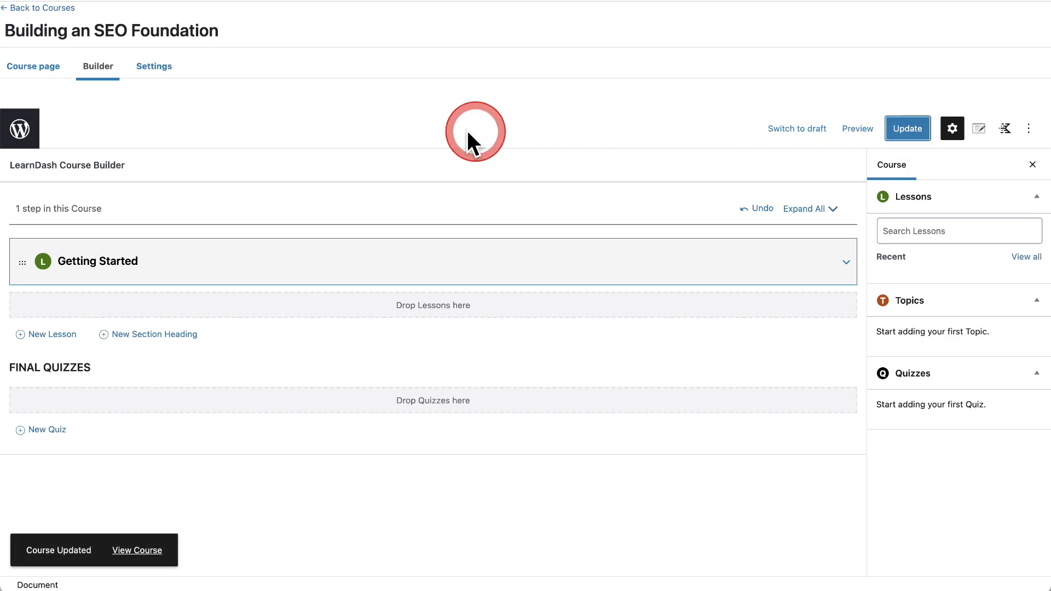
# - Leave the course builder and view the live home page down to its Find Your Perfect Course section
pyautogui.click(19, 8)
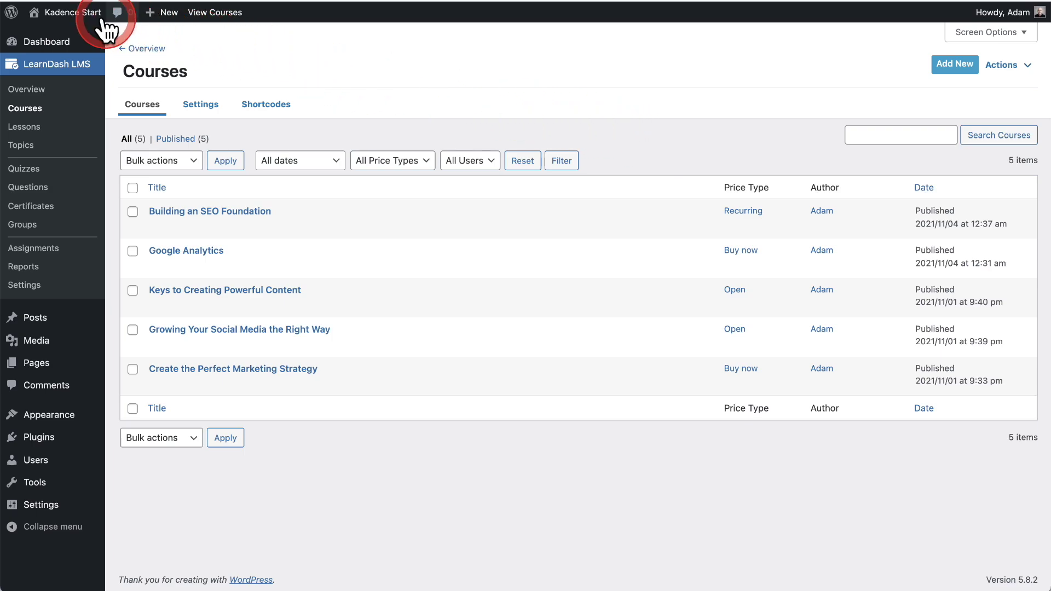
pyautogui.click(64, 36)
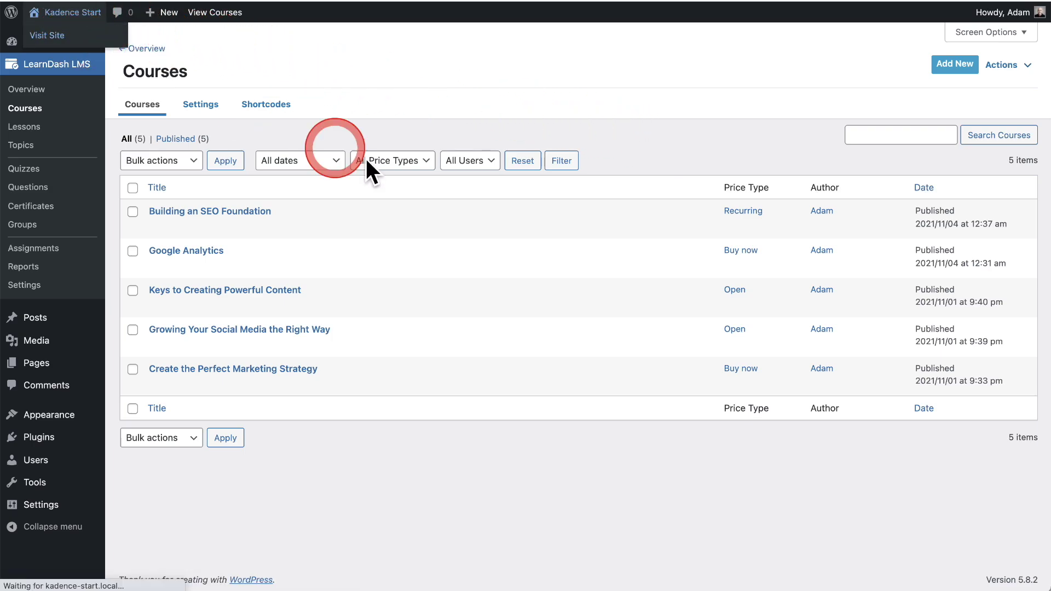
pyautogui.scroll(-3, 526, 236)
pyautogui.scroll(-20, 526, 236)
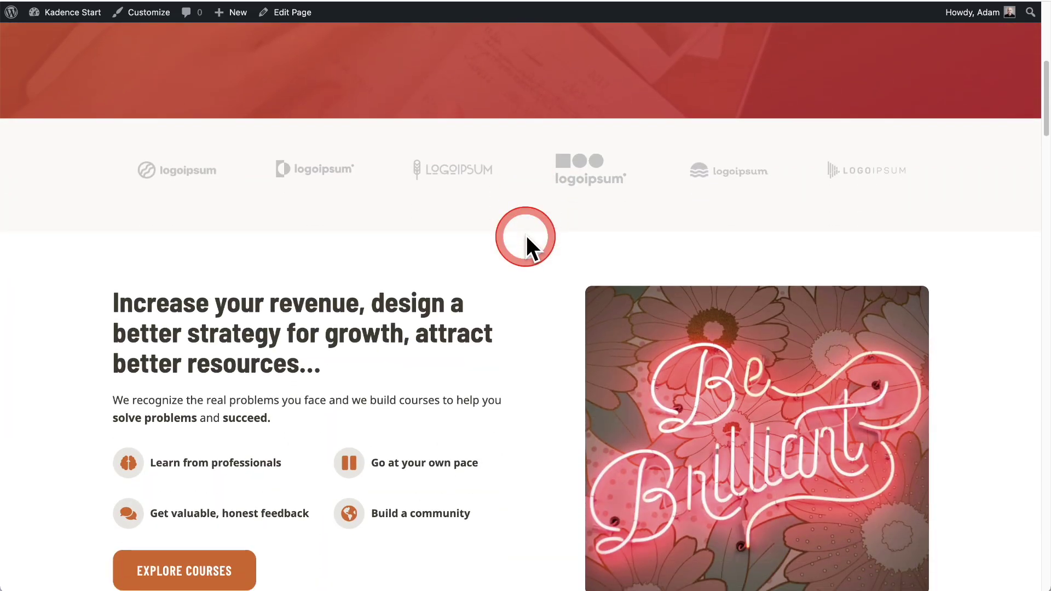
pyautogui.scroll(-2, 527, 240)
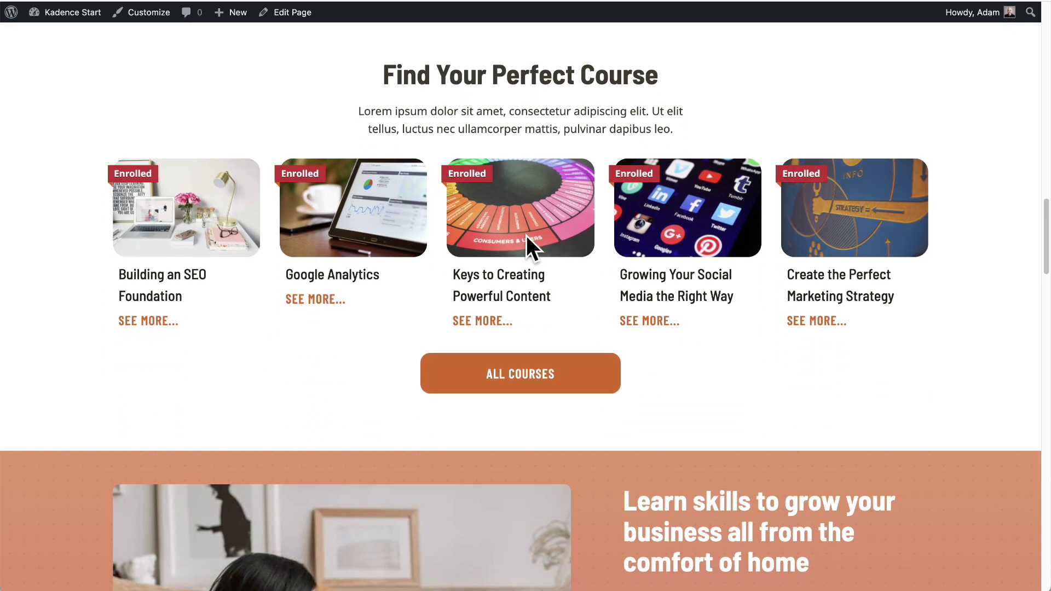
# - Open the Building an SEO Foundation course page, review its content and open the Getting Started lesson
pyautogui.click(196, 200)
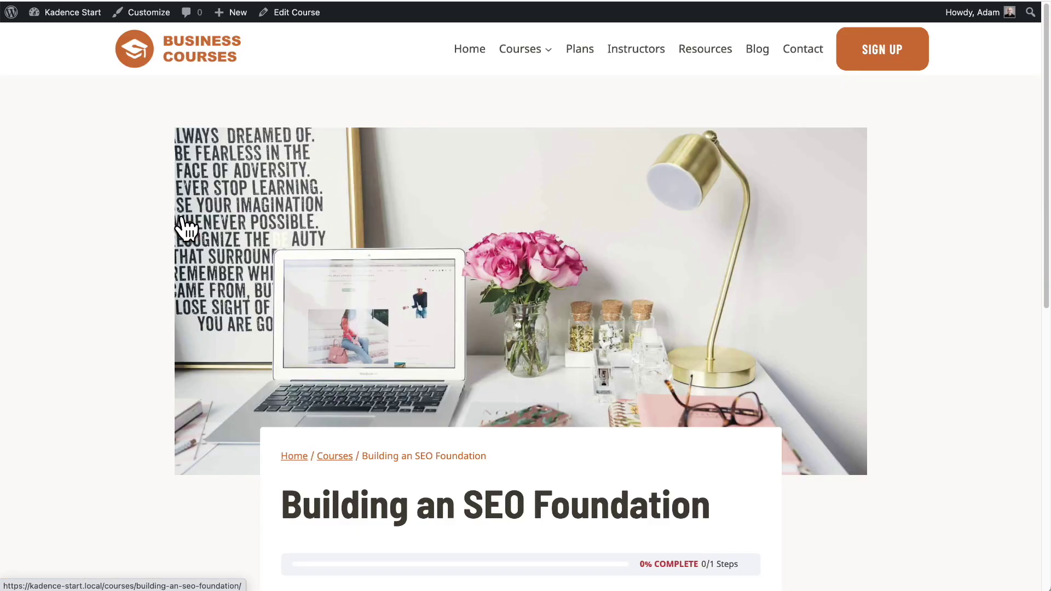
pyautogui.click(319, 213)
pyautogui.scroll(-7, 320, 214)
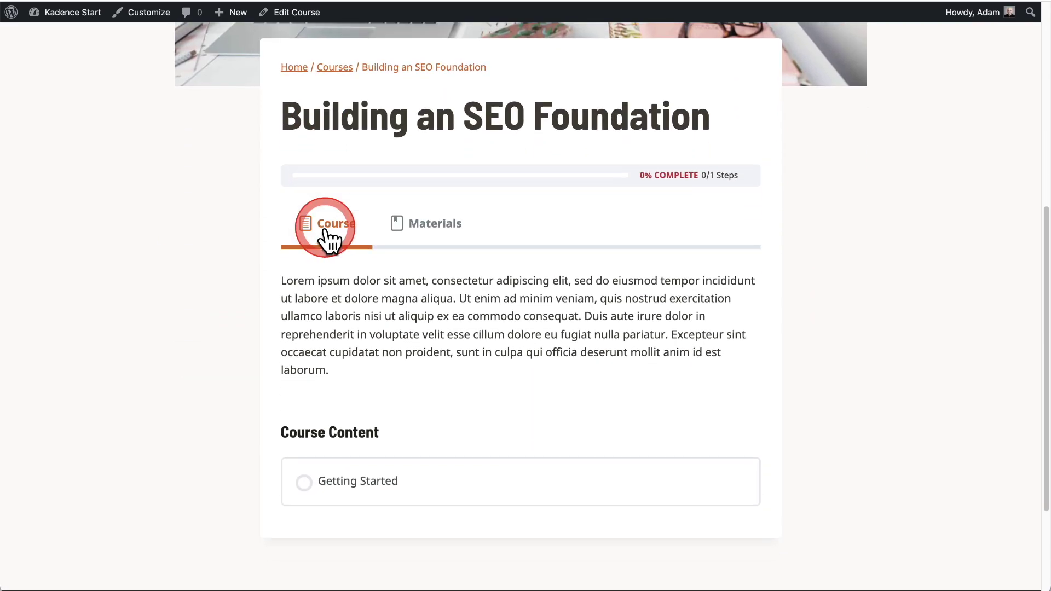
pyautogui.scroll(-3, 350, 284)
pyautogui.click(376, 356)
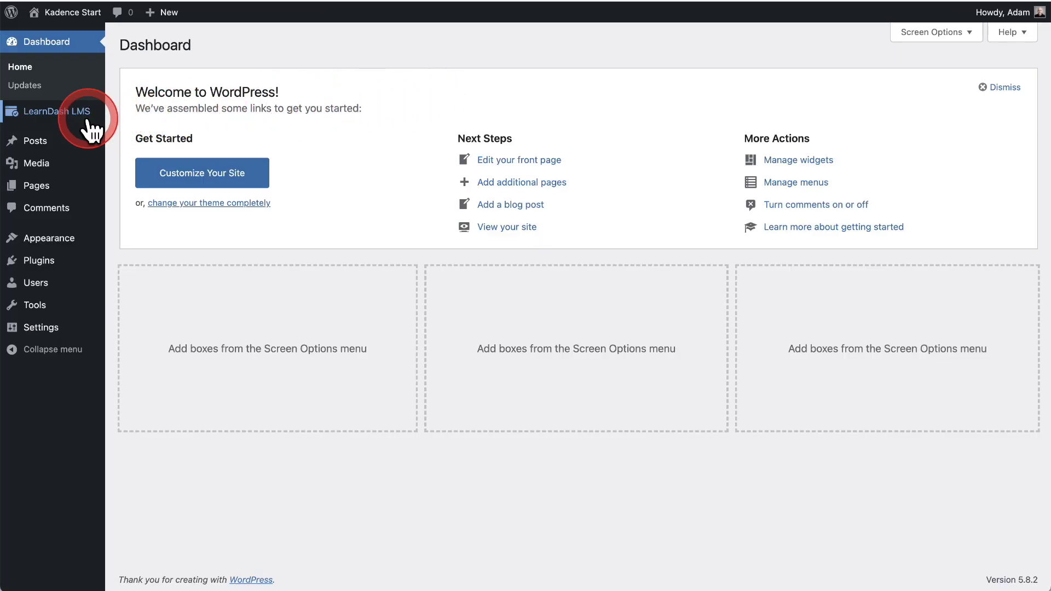
# - Enable Focus Mode in the general LearnDash settings
pyautogui.moveTo(89, 121)
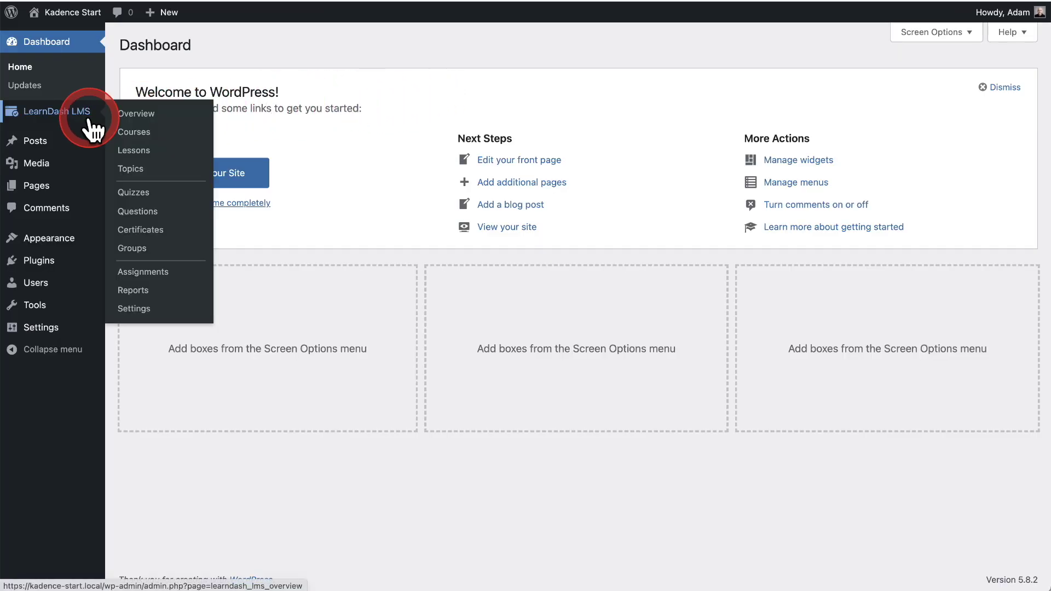
pyautogui.click(134, 309)
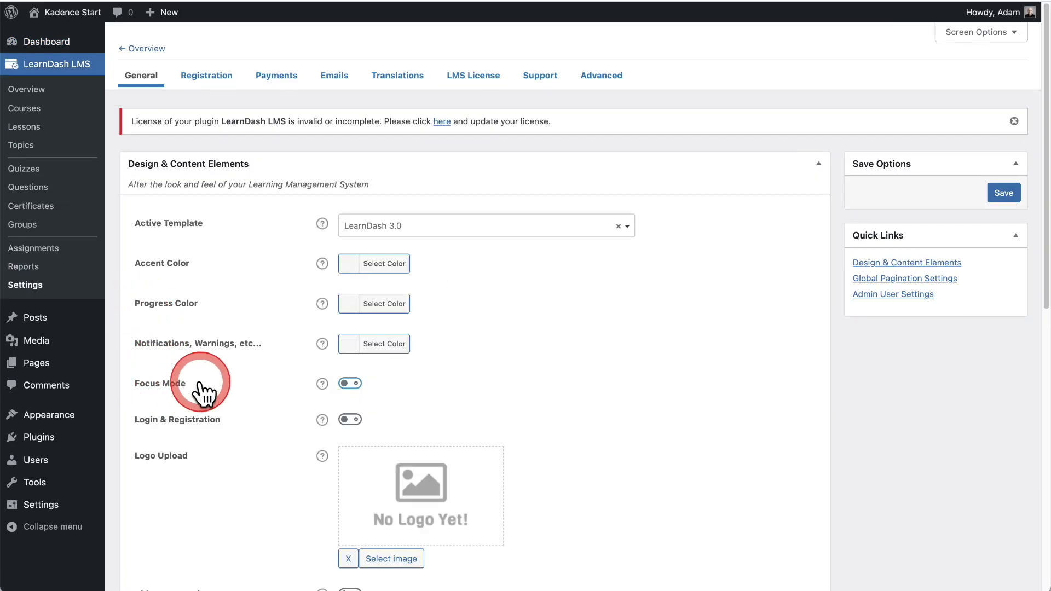
pyautogui.click(350, 384)
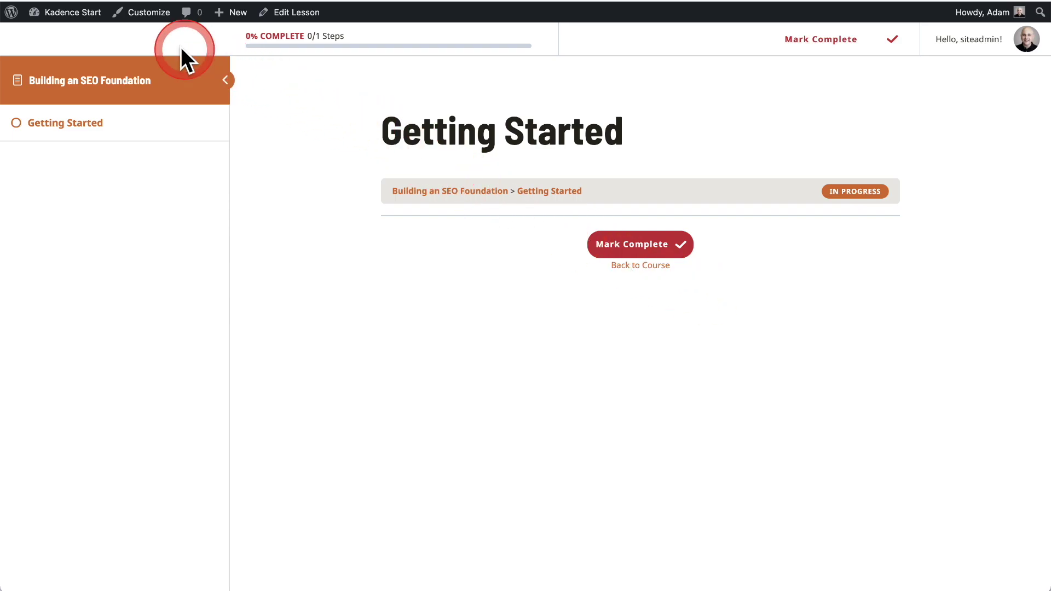
# - Try a different hue and shade for the first global palette color while customizing the Getting Started lesson page
pyautogui.click(140, 15)
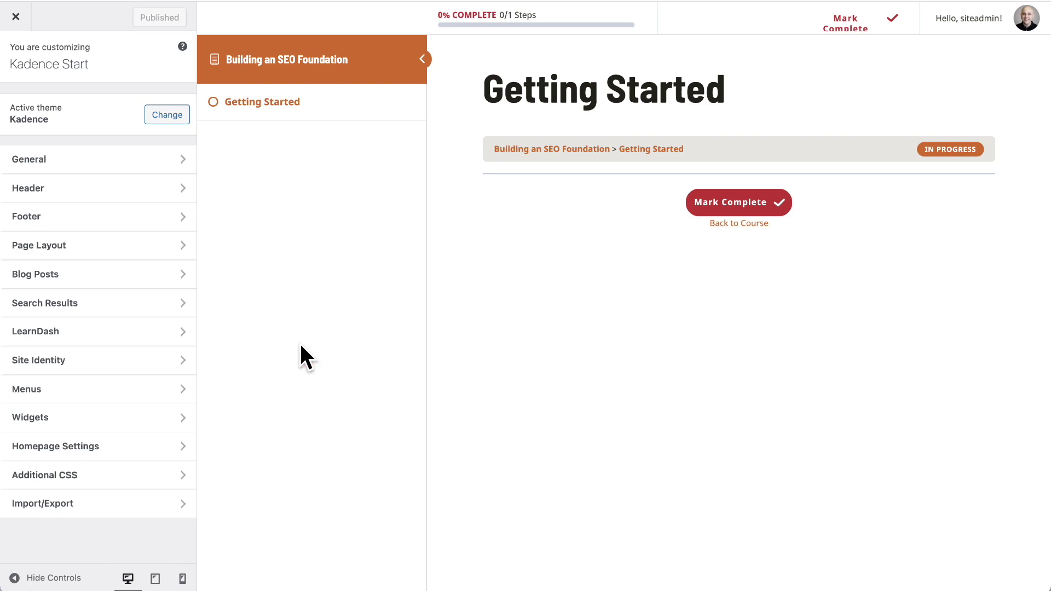
pyautogui.click(46, 160)
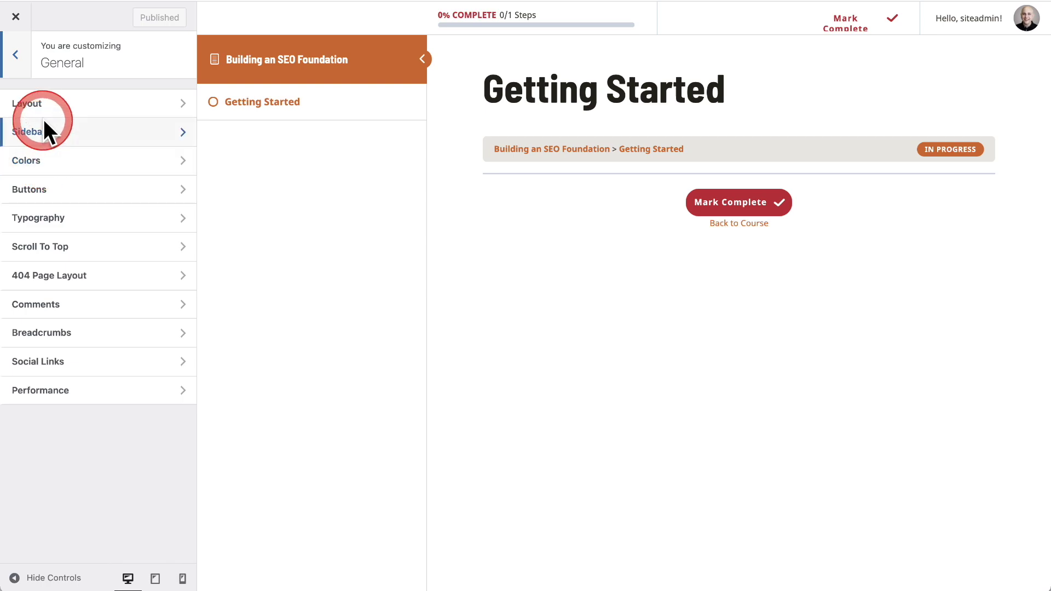
pyautogui.click(49, 159)
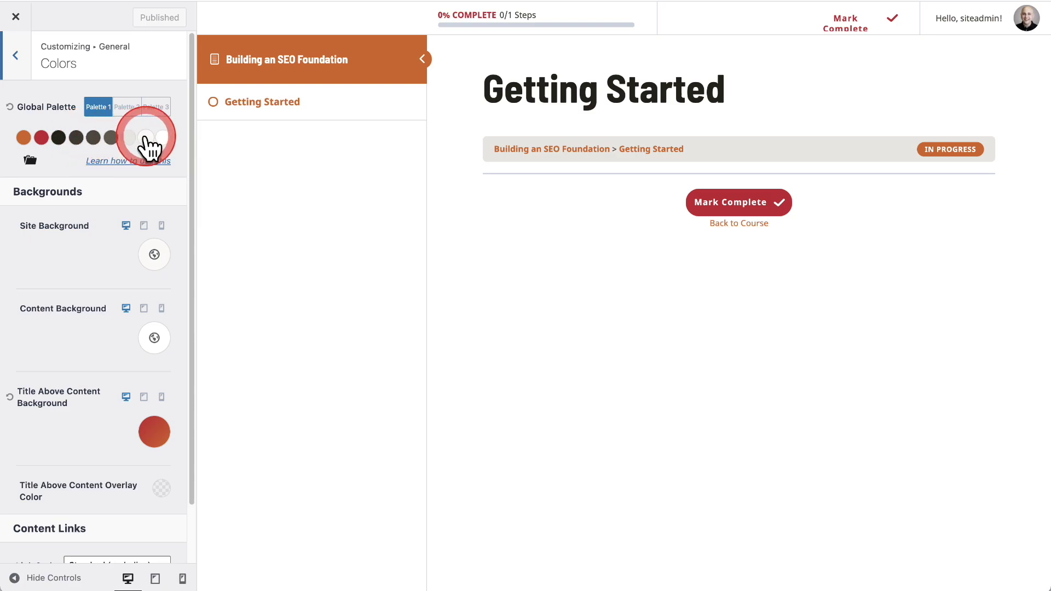
pyautogui.click(23, 141)
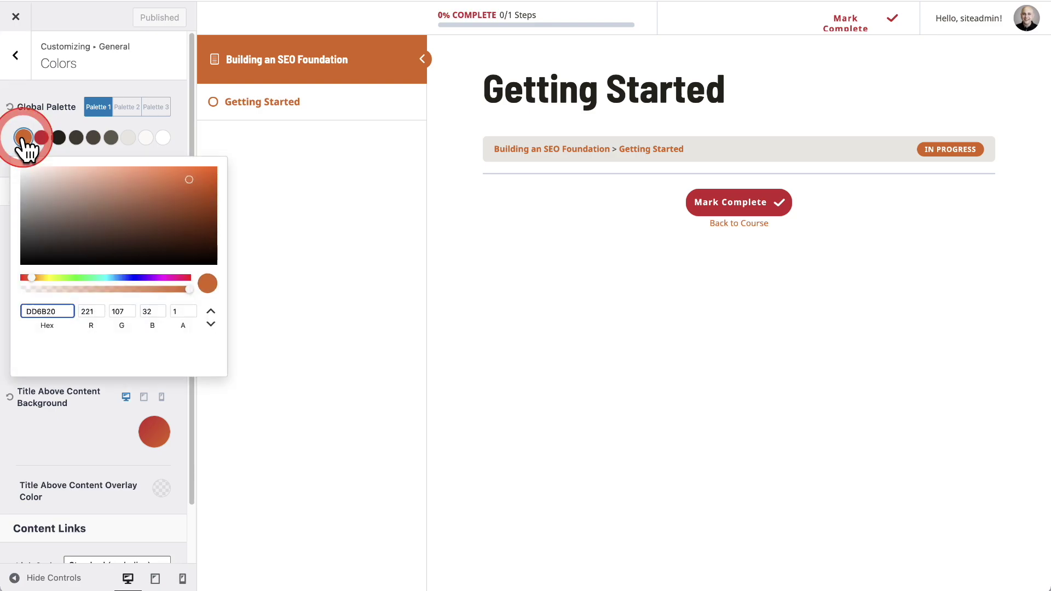
pyautogui.moveTo(110, 276); pyautogui.dragTo(130, 278)
pyautogui.click(150, 220)
pyautogui.moveTo(151, 219); pyautogui.dragTo(149, 186)
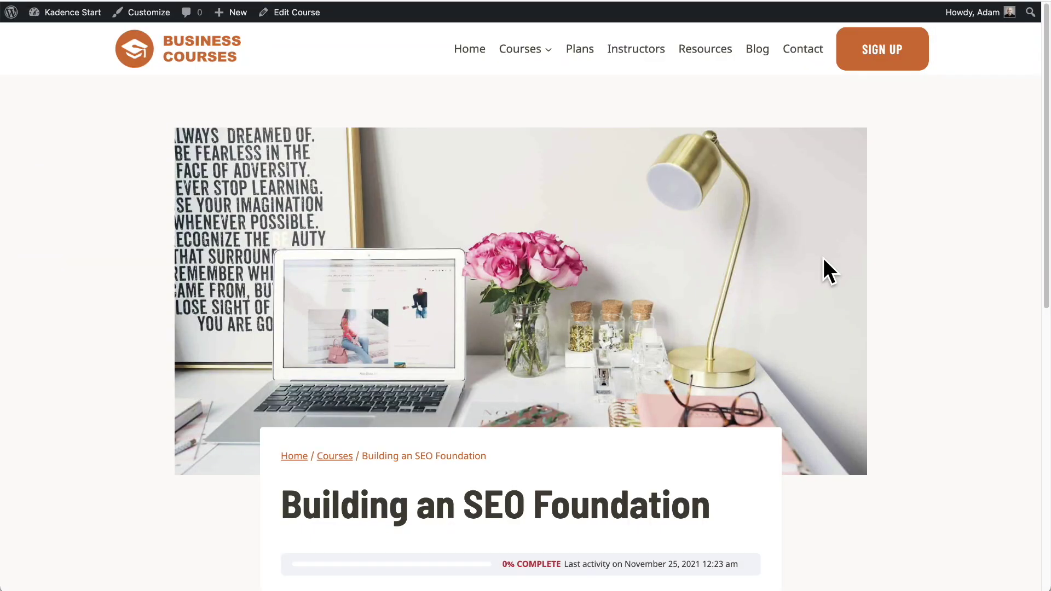
# - Review the Building an SEO Foundation course page from its header image down to the course content
pyautogui.scroll(-3, 827, 270)
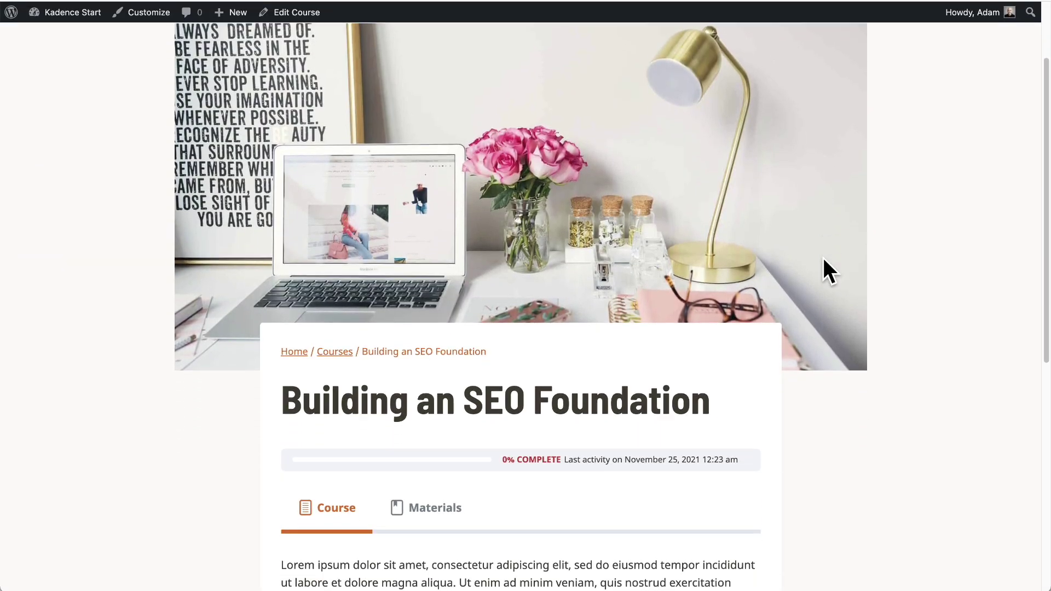
pyautogui.scroll(-3, 823, 259)
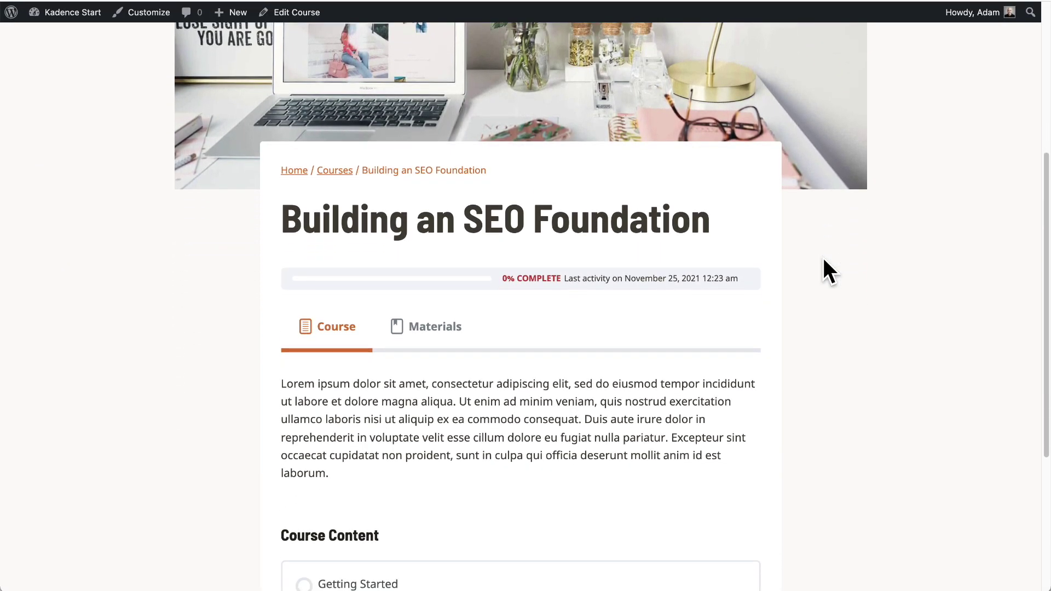
pyautogui.scroll(-3, 823, 258)
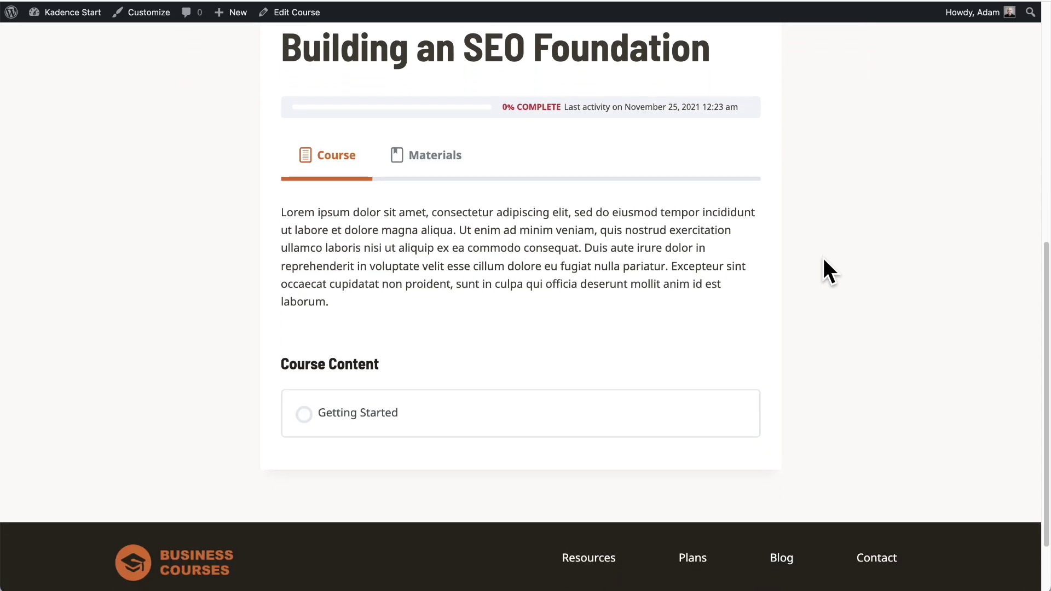
pyautogui.scroll(5, 828, 269)
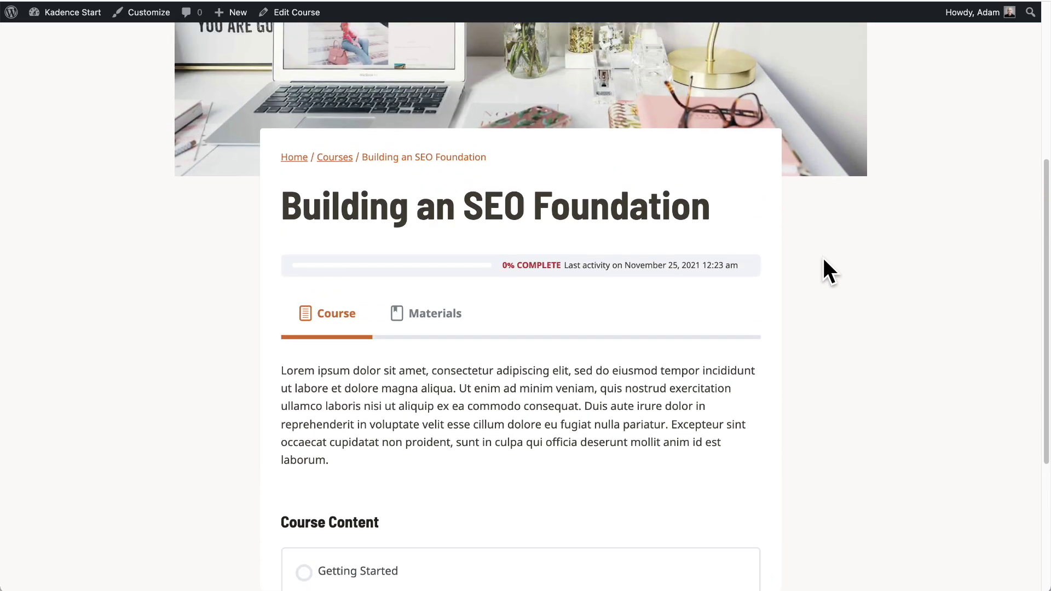
pyautogui.scroll(3, 823, 258)
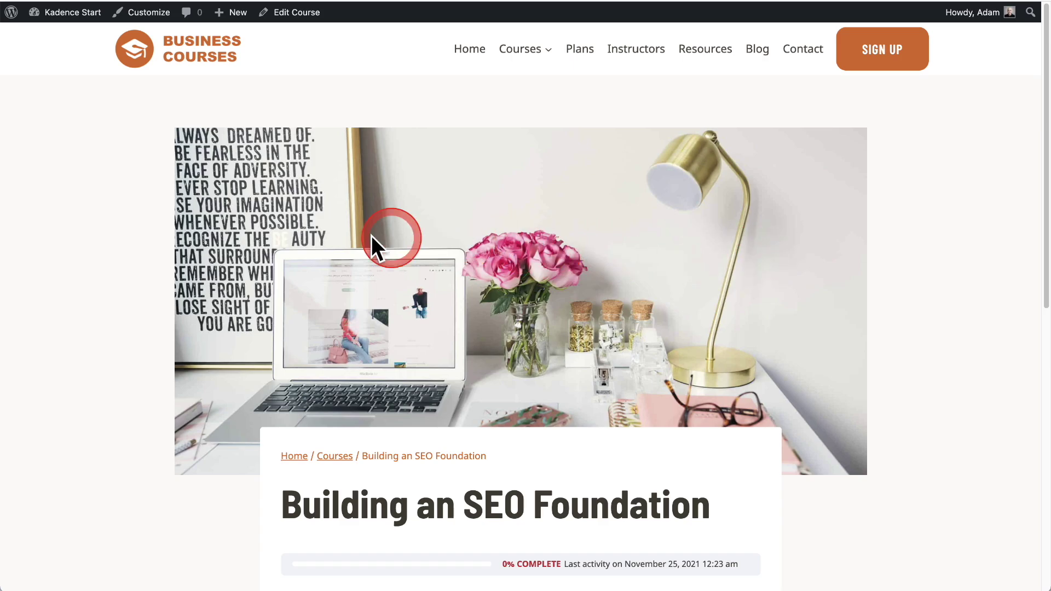
# - Open the LearnDash course layout settings in the customizer and examine their general and design options
pyautogui.click(154, 22)
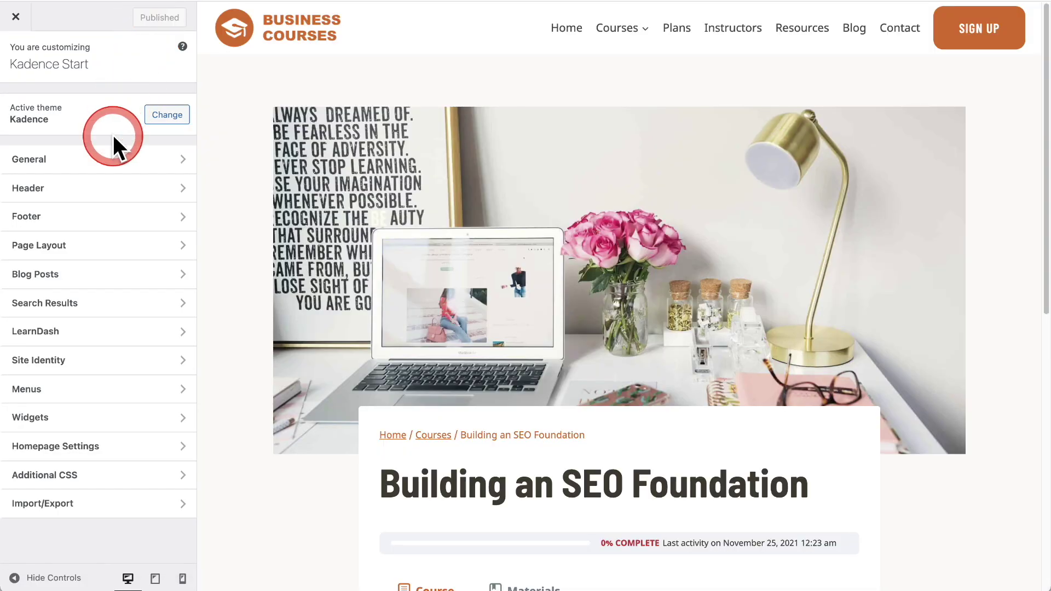
pyautogui.click(70, 334)
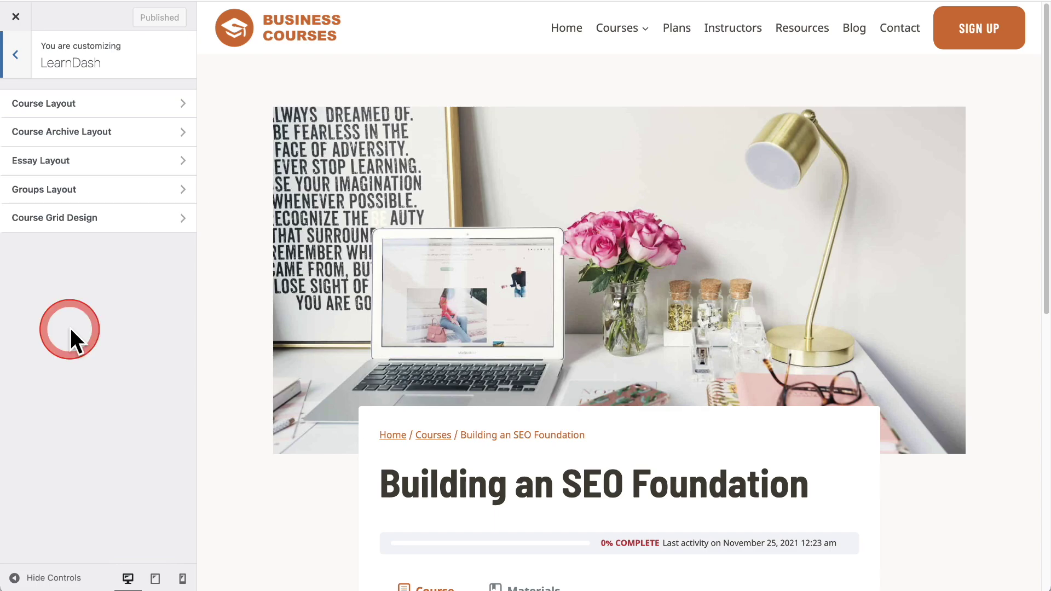
pyautogui.click(55, 105)
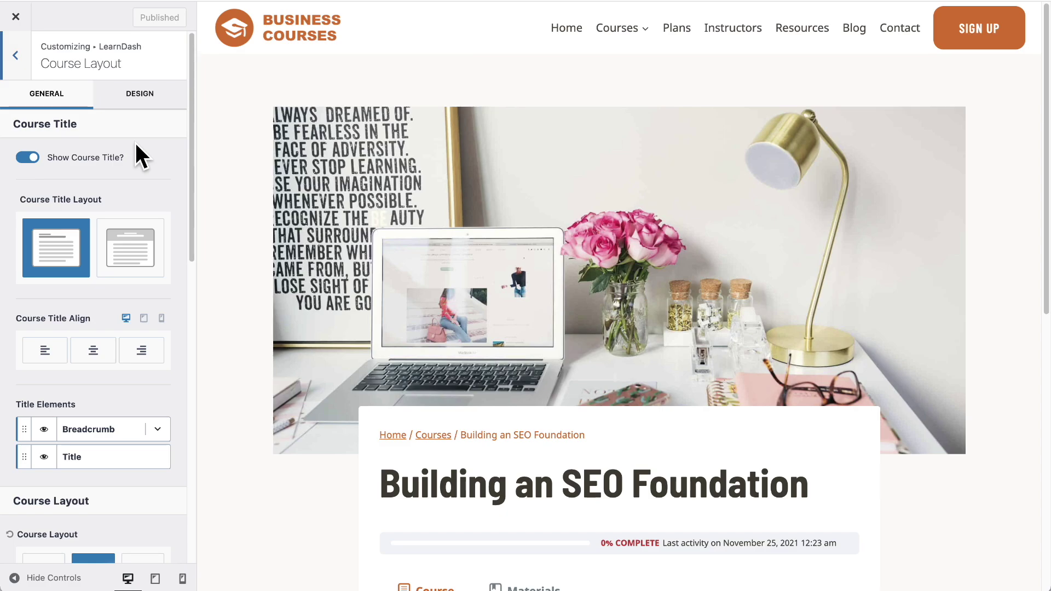
pyautogui.scroll(-3, 148, 175)
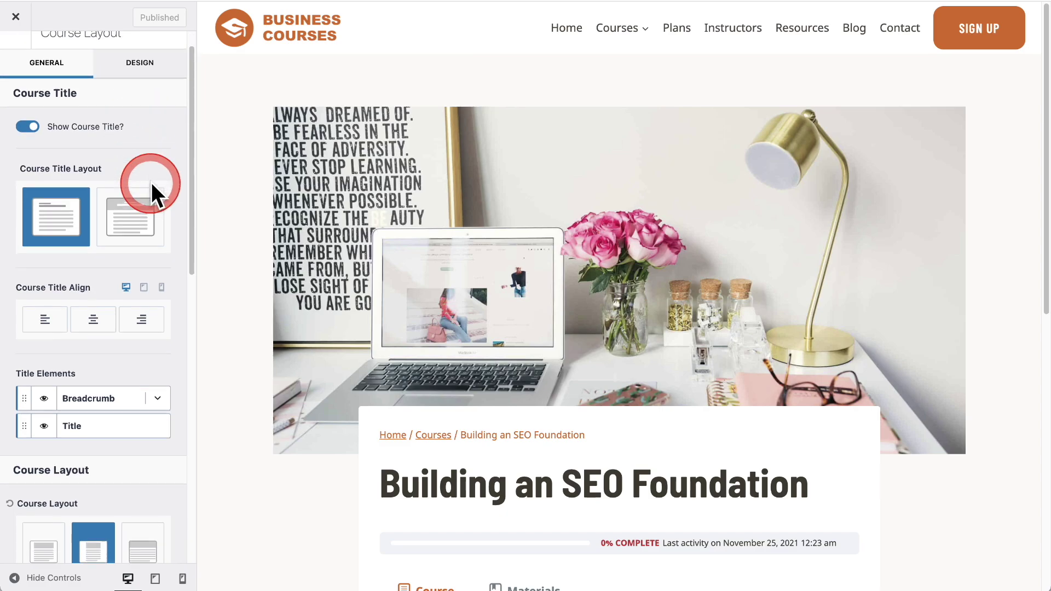
pyautogui.scroll(3, 151, 189)
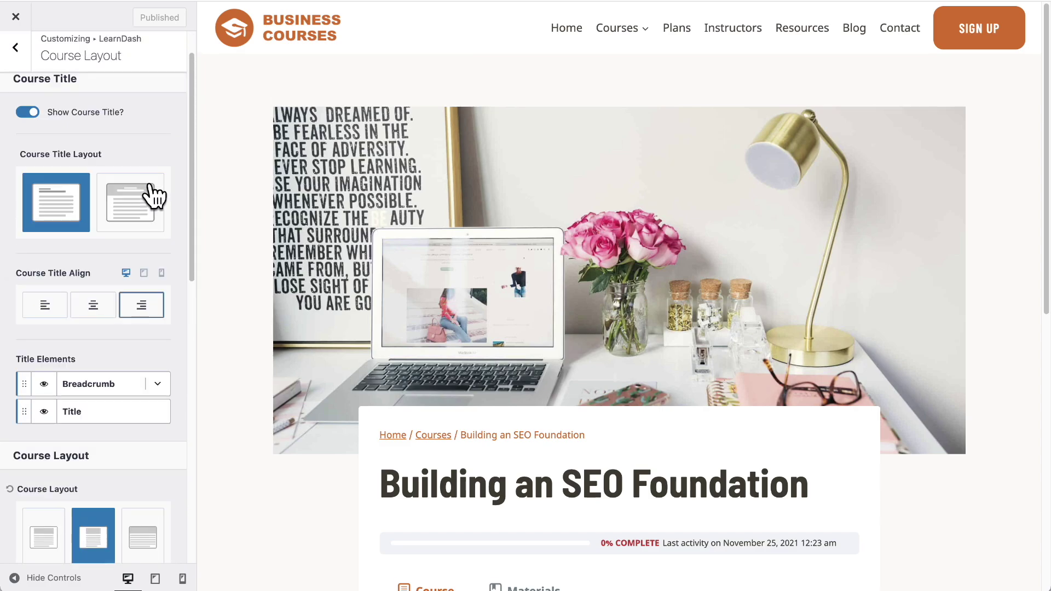
pyautogui.click(141, 95)
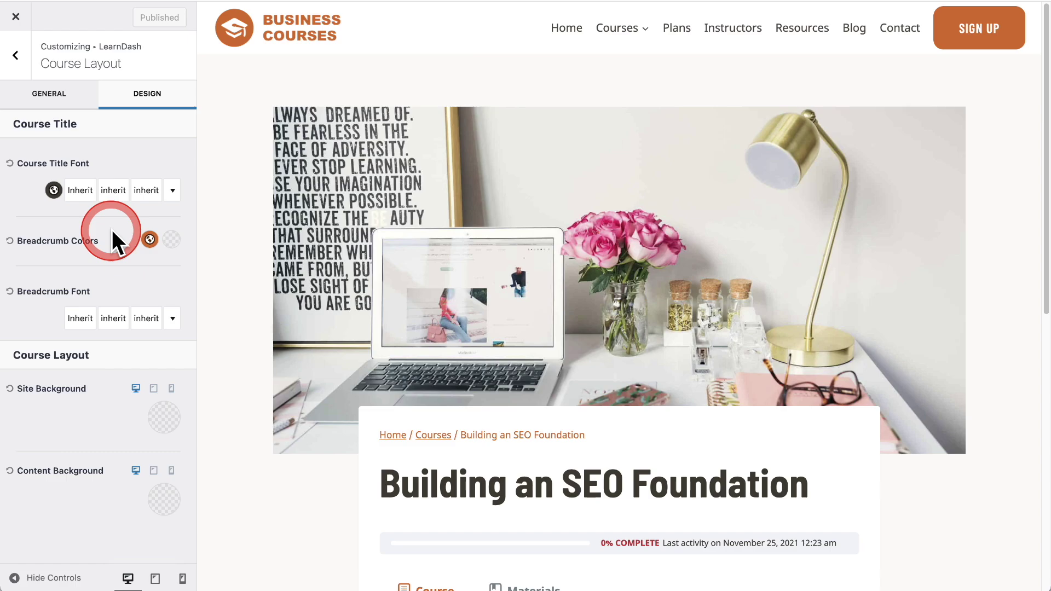
pyautogui.click(146, 147)
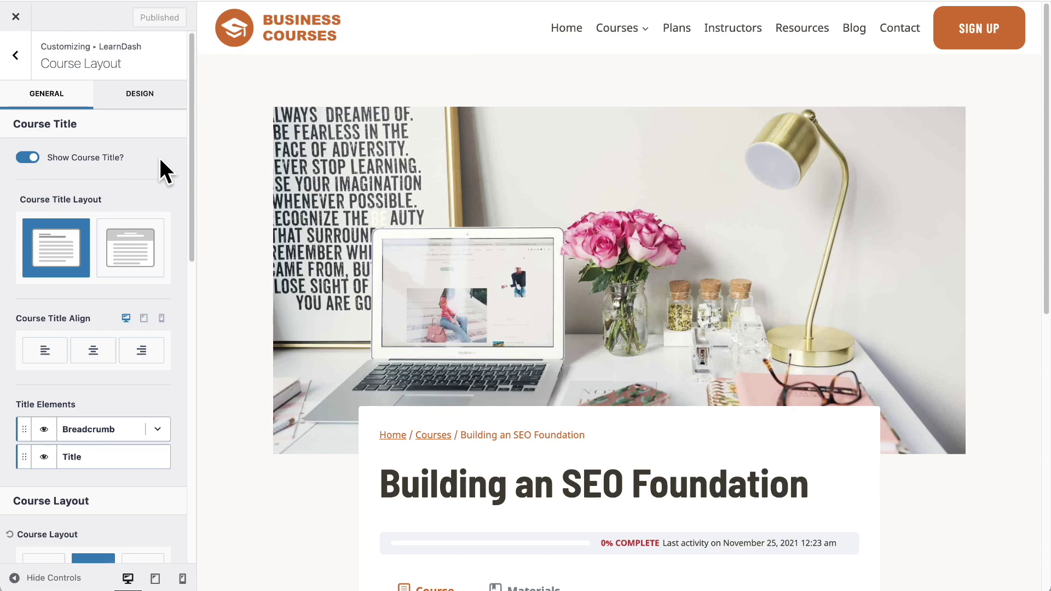
# - Hide the course title in the course layout and turn it back on
pyautogui.click(29, 158)
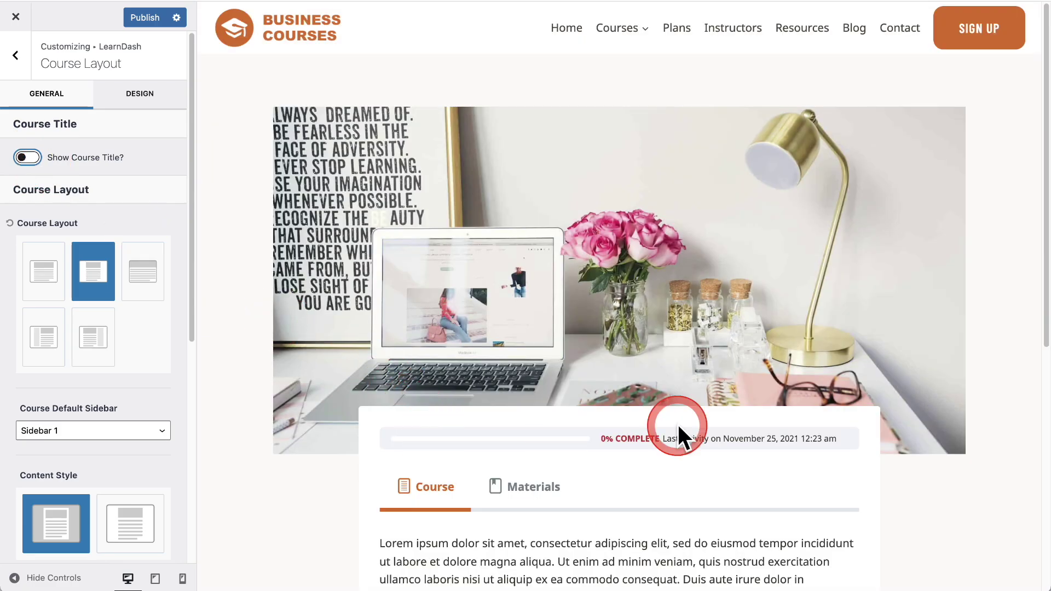
pyautogui.click(30, 159)
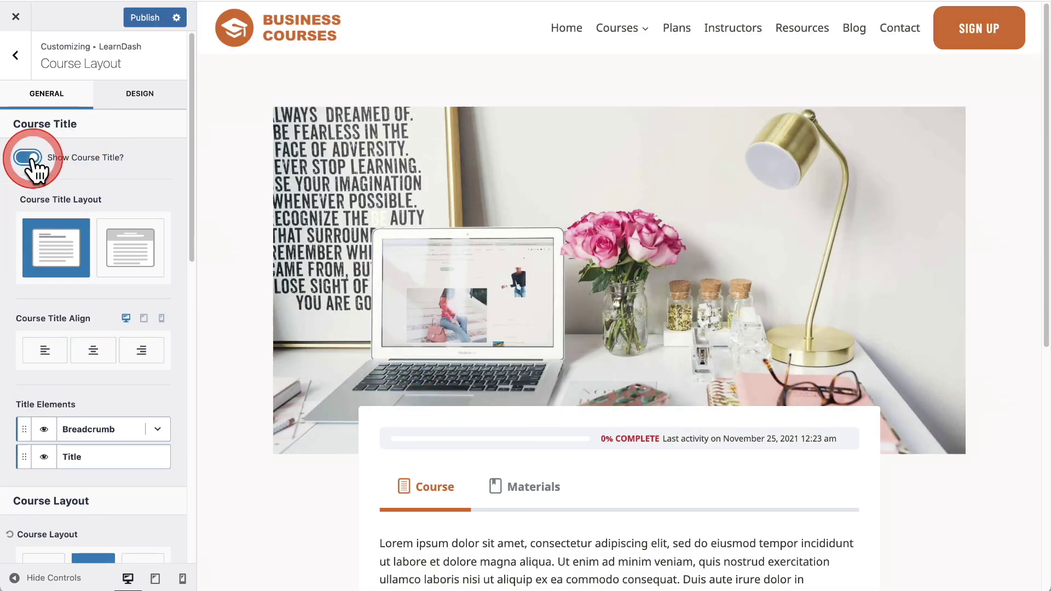
# - Set the course title alignment to left for the desktop layout
pyautogui.scroll(-2, 98, 173)
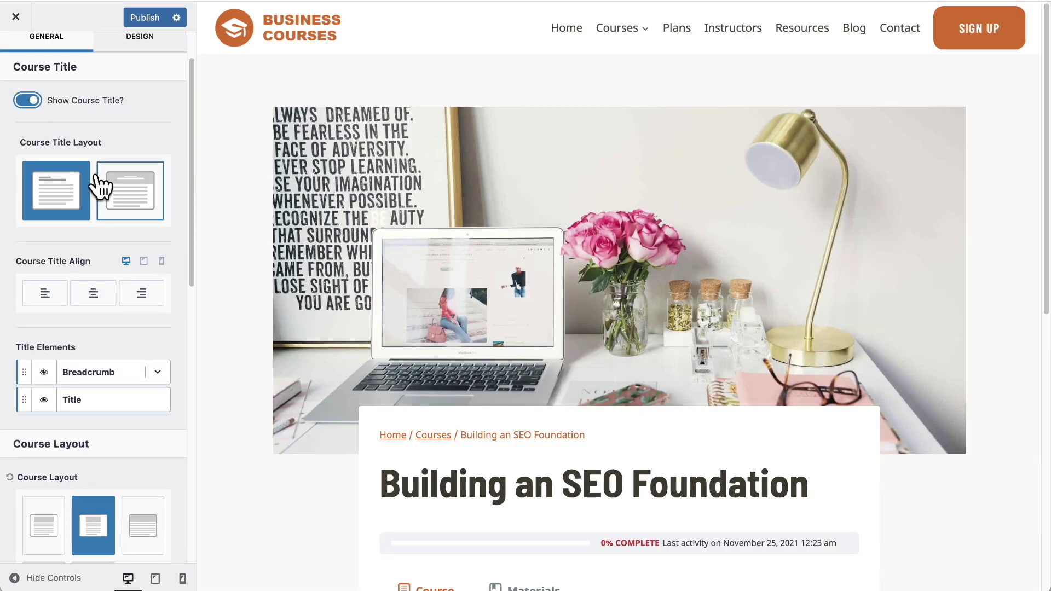
pyautogui.scroll(-4, 98, 180)
pyautogui.click(97, 186)
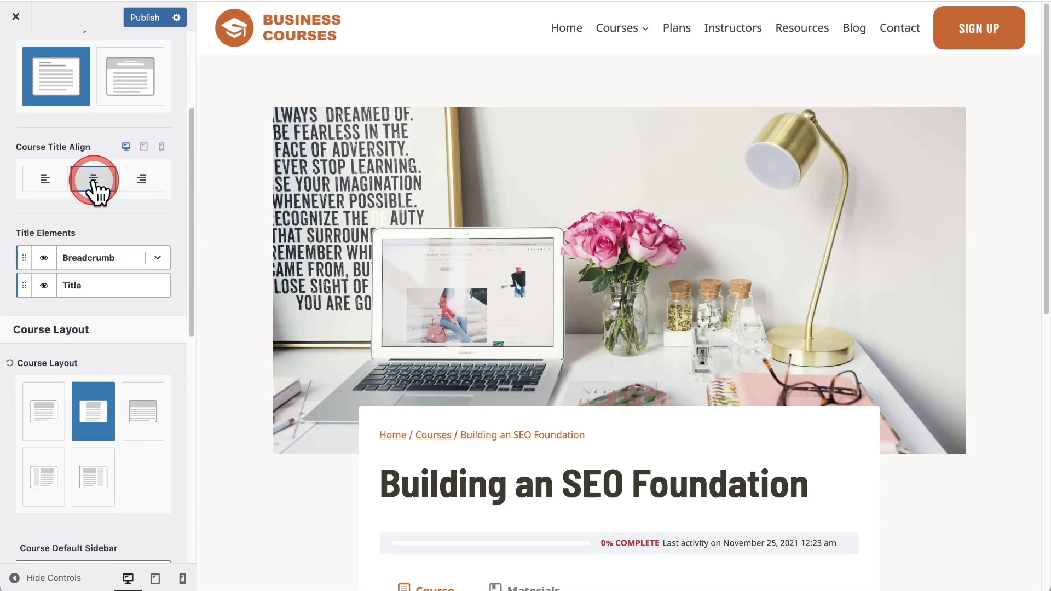
pyautogui.click(44, 182)
pyautogui.click(93, 163)
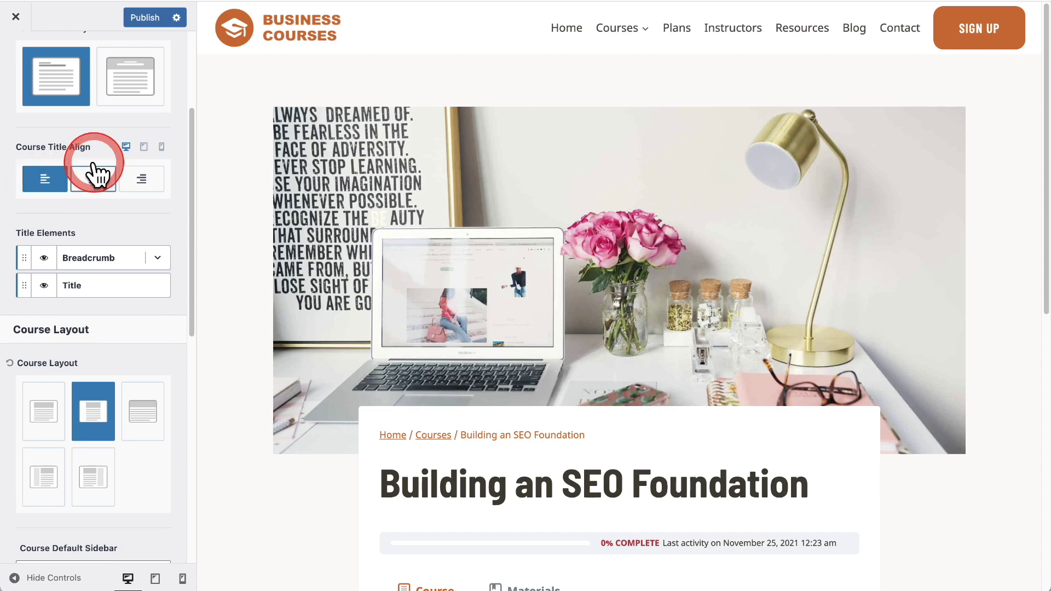
pyautogui.click(158, 147)
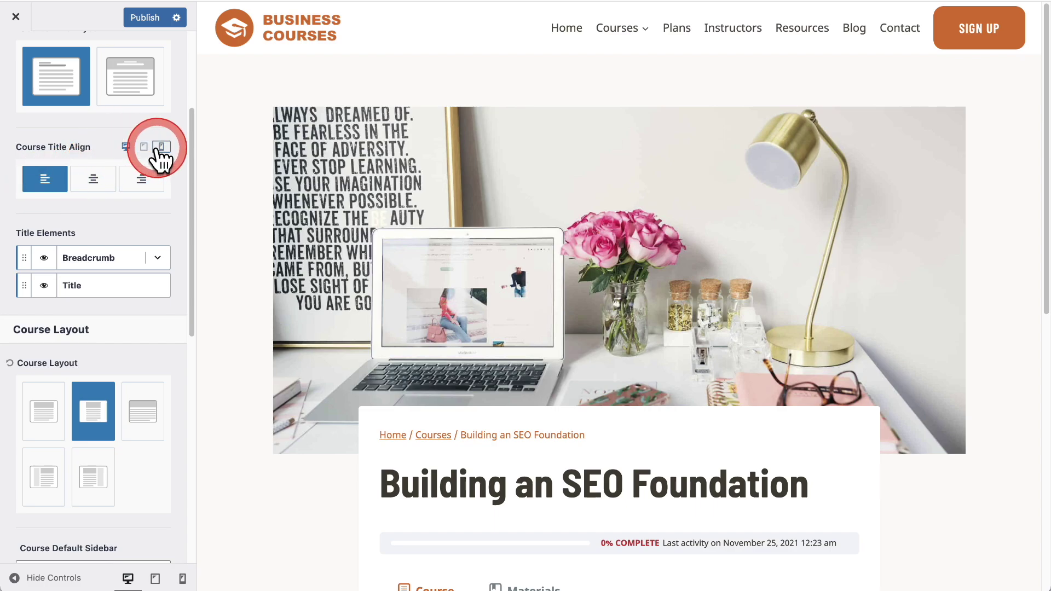
# - Hide the breadcrumb among the course title elements
pyautogui.scroll(-4, 113, 148)
pyautogui.click(459, 465)
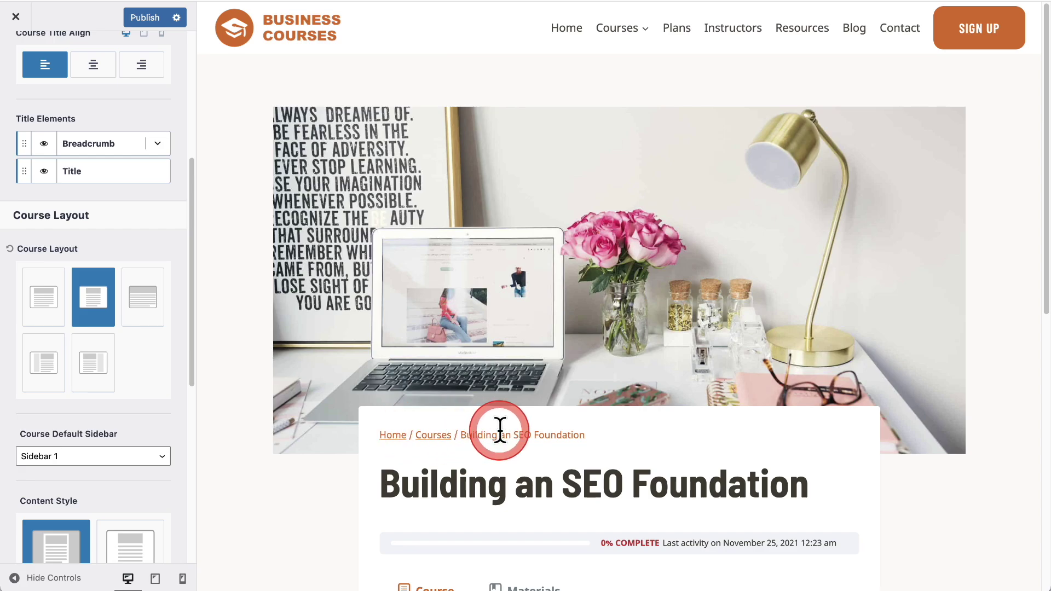
pyautogui.click(44, 145)
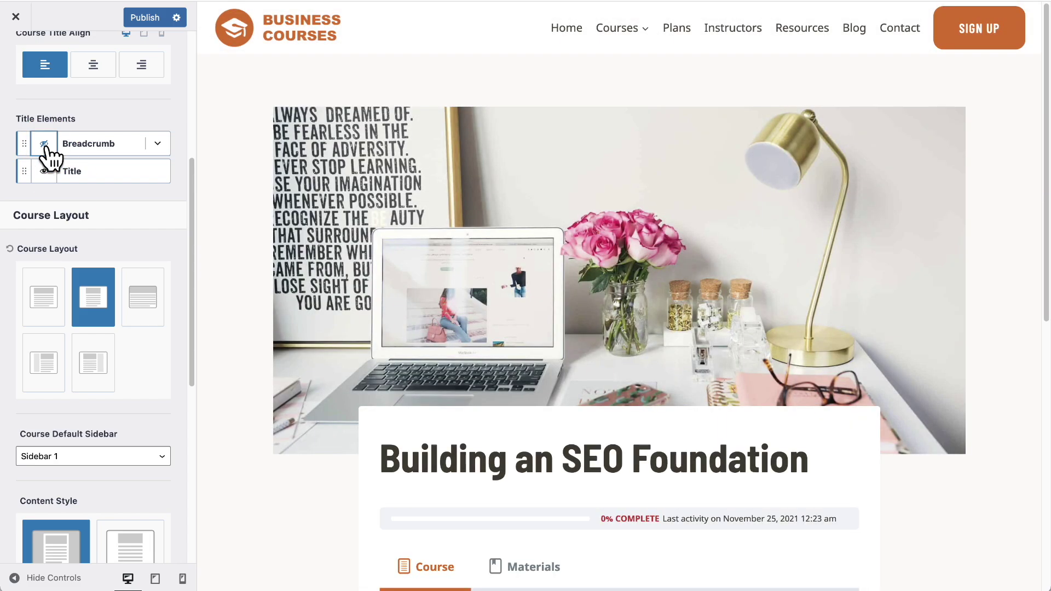
# - Switch the course layout from narrow to the wider layout without a sidebar and review the course page preview
pyautogui.scroll(-3, 69, 186)
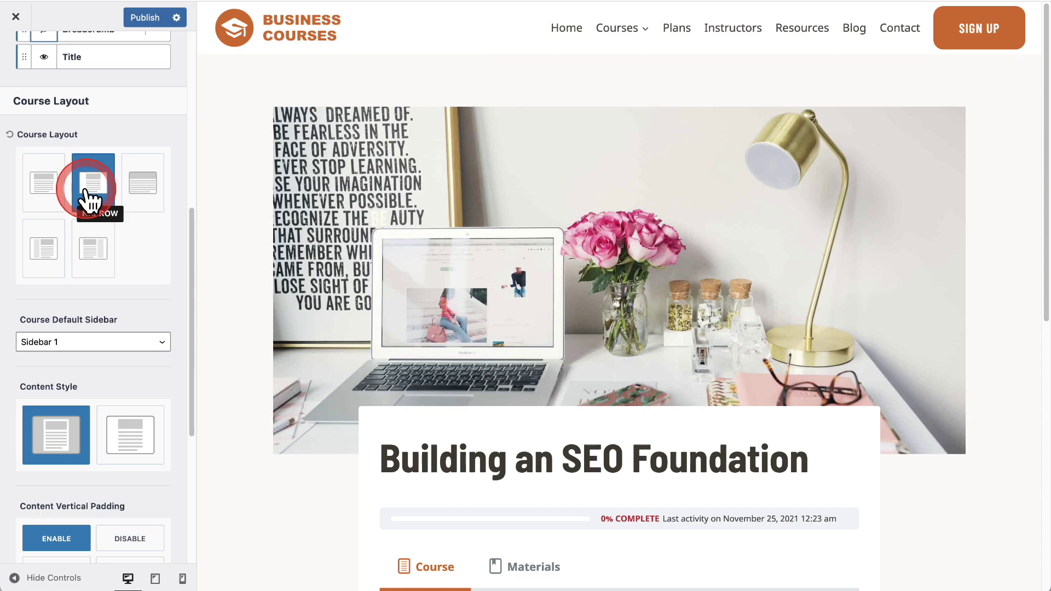
pyautogui.click(52, 186)
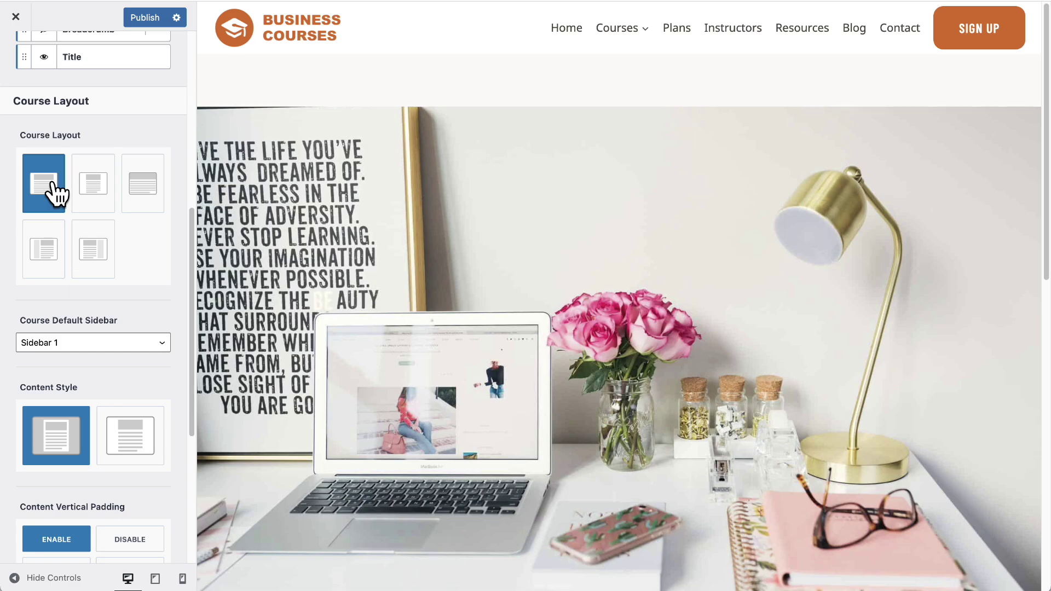
pyautogui.click(452, 290)
pyautogui.scroll(-7, 452, 290)
pyautogui.scroll(-2, 452, 288)
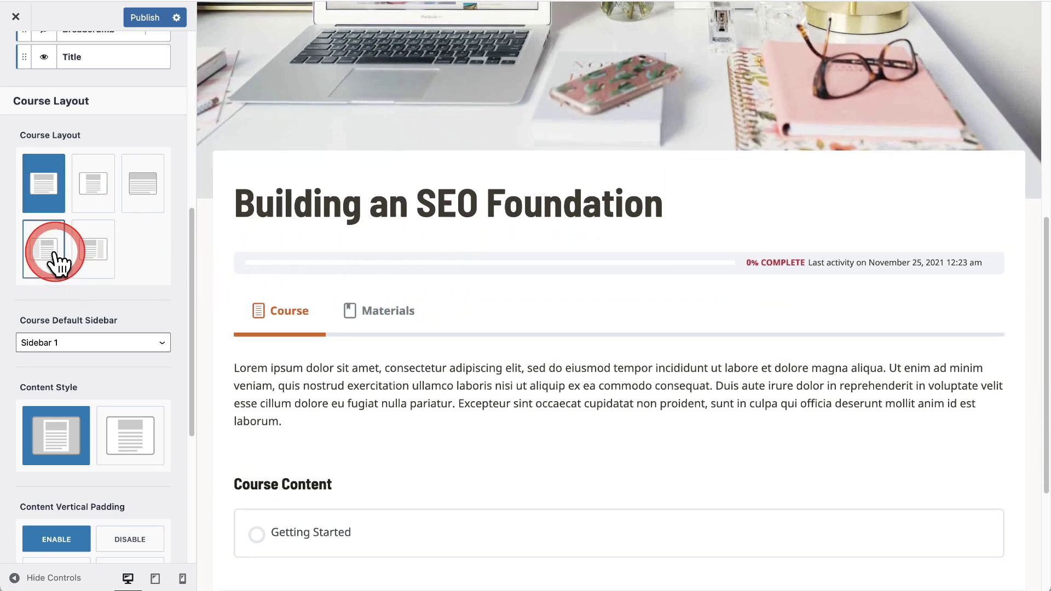
# - Try the course layout with a right sidebar, then return to the Narrow layout
pyautogui.click(104, 251)
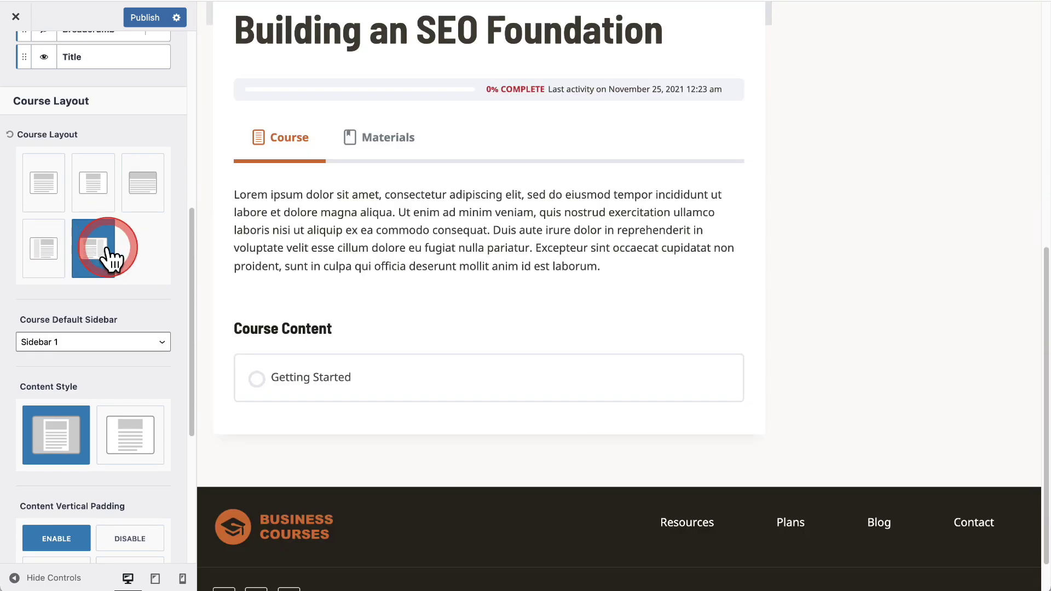
pyautogui.scroll(6, 369, 250)
pyautogui.scroll(2, 863, 221)
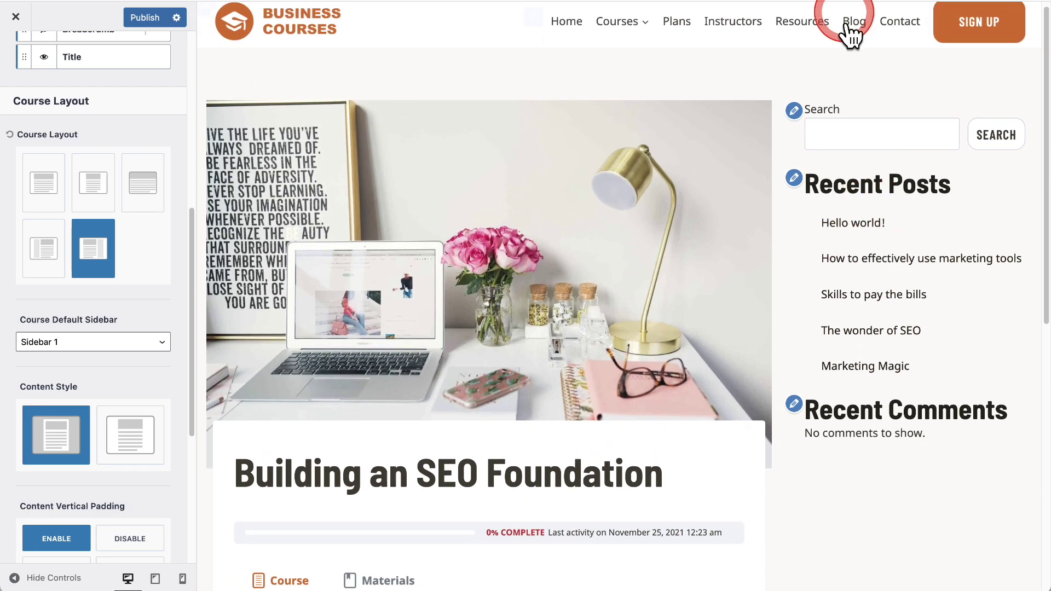
pyautogui.click(94, 193)
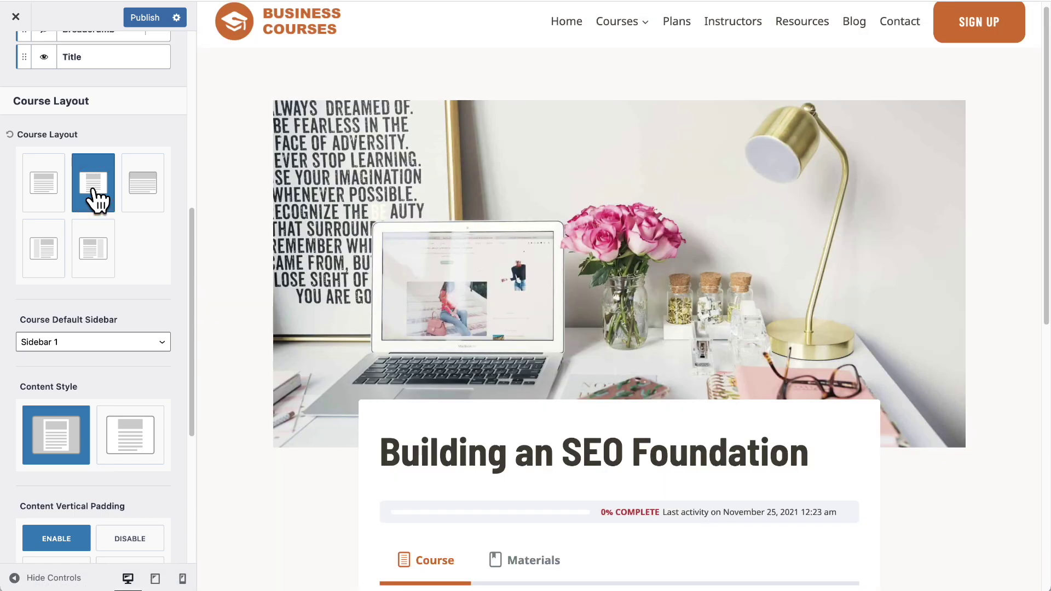
# - Try the unboxed content style for the course page, then switch back to the boxed style
pyautogui.scroll(-5, 96, 199)
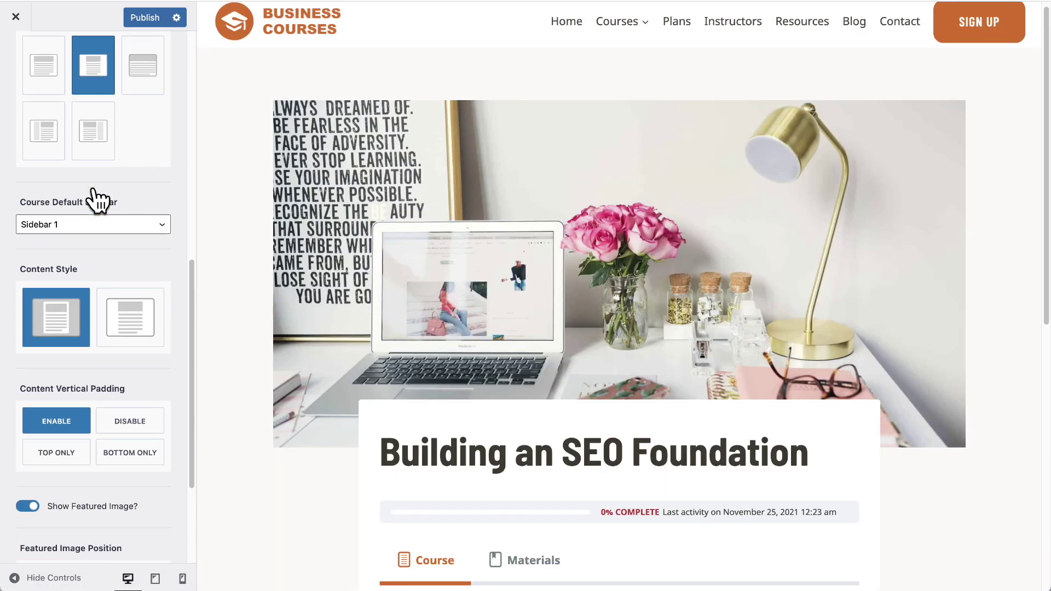
pyautogui.scroll(-3, 97, 200)
pyautogui.scroll(-5, 354, 218)
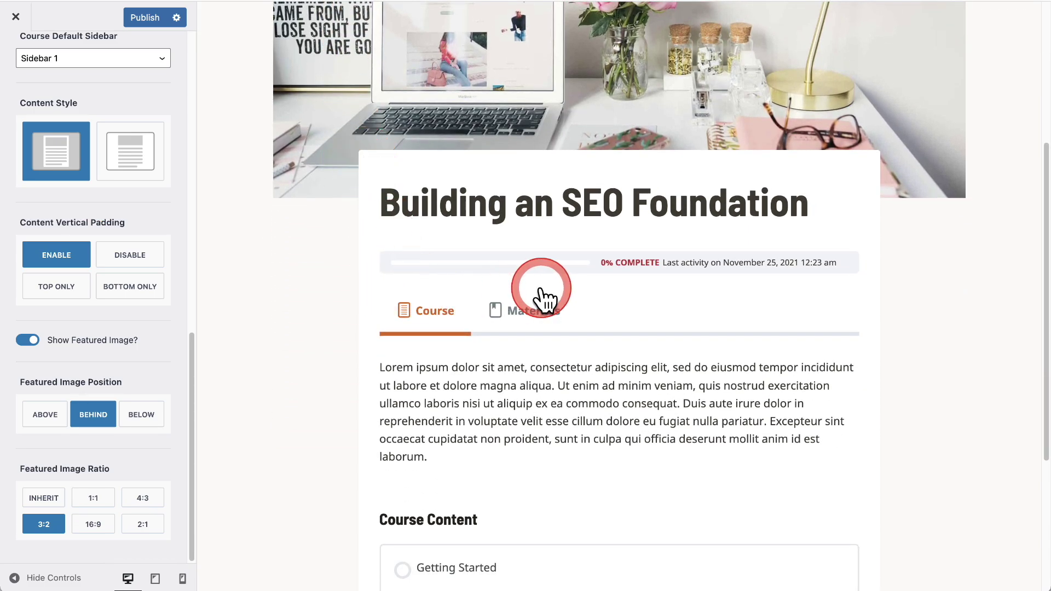
pyautogui.click(123, 159)
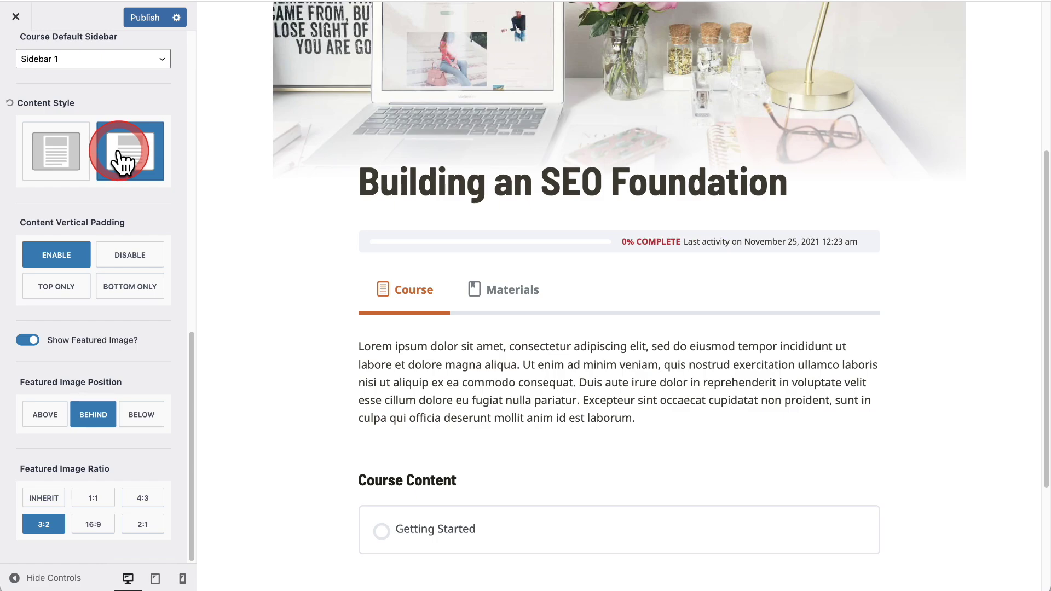
pyautogui.click(53, 161)
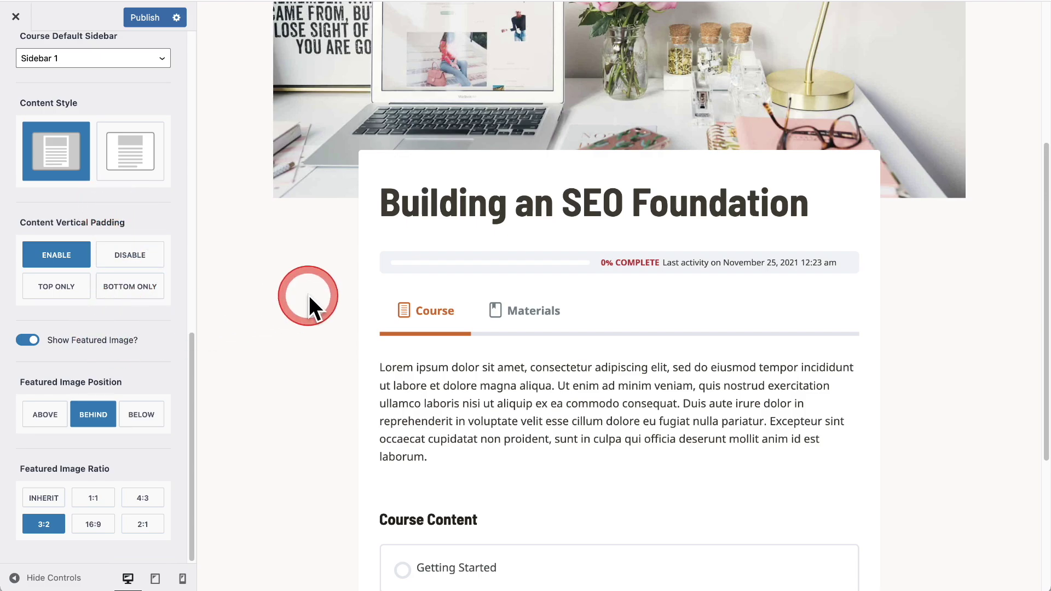
pyautogui.scroll(5, 309, 295)
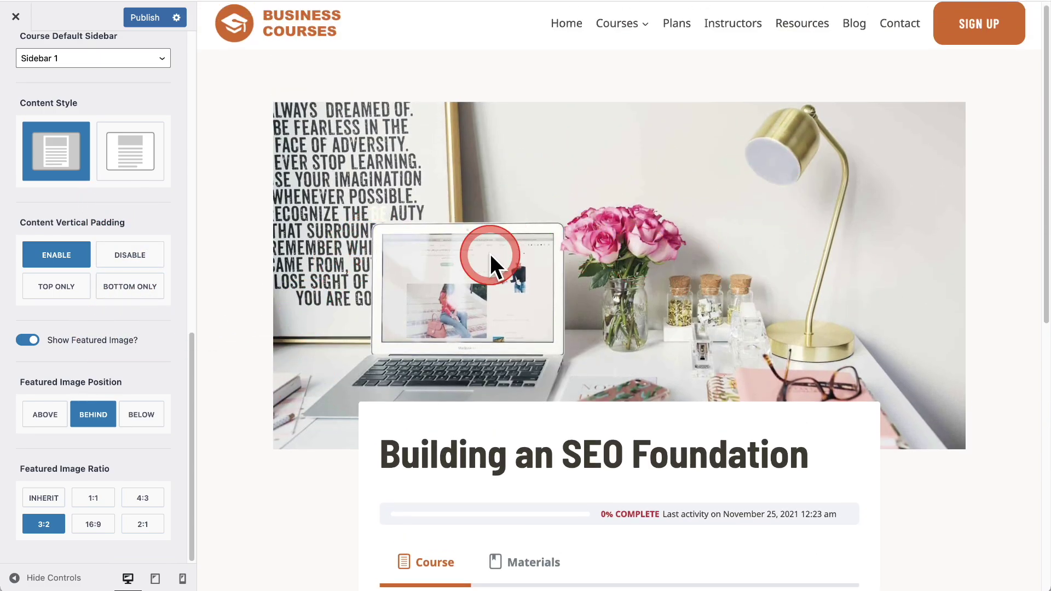
# - Hide the featured image on the course page and turn it back on
pyautogui.click(24, 340)
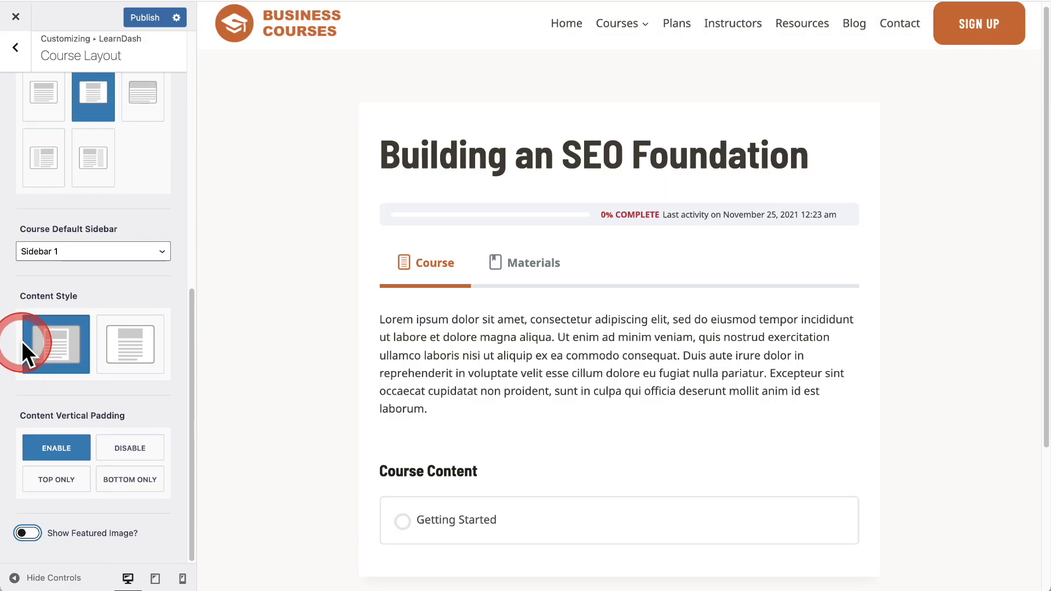
pyautogui.click(27, 533)
pyautogui.scroll(-3, 73, 463)
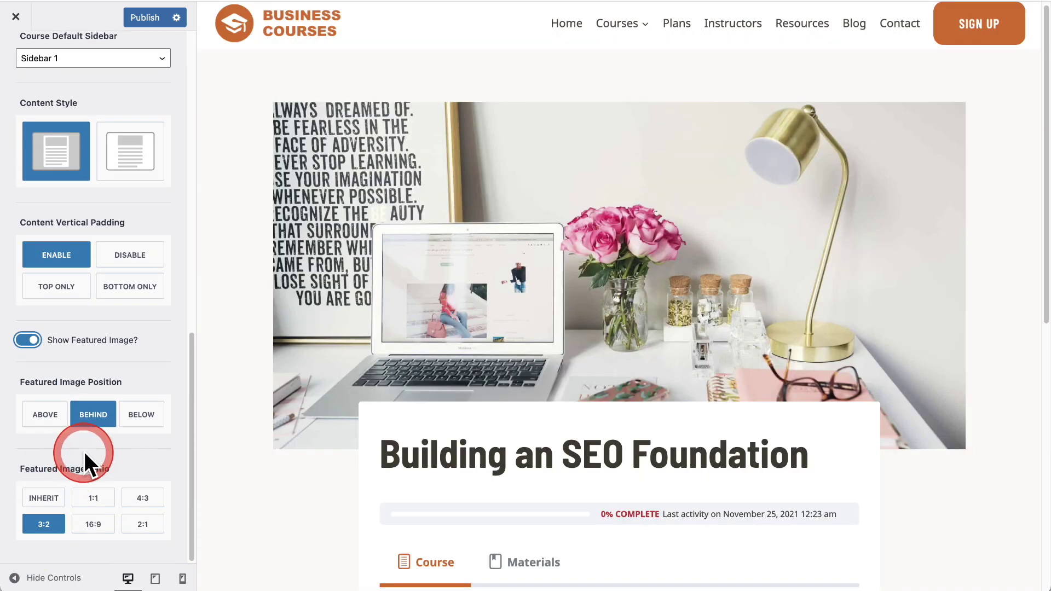
# - Set the course's featured image position to Above and check it in the preview
pyautogui.click(46, 418)
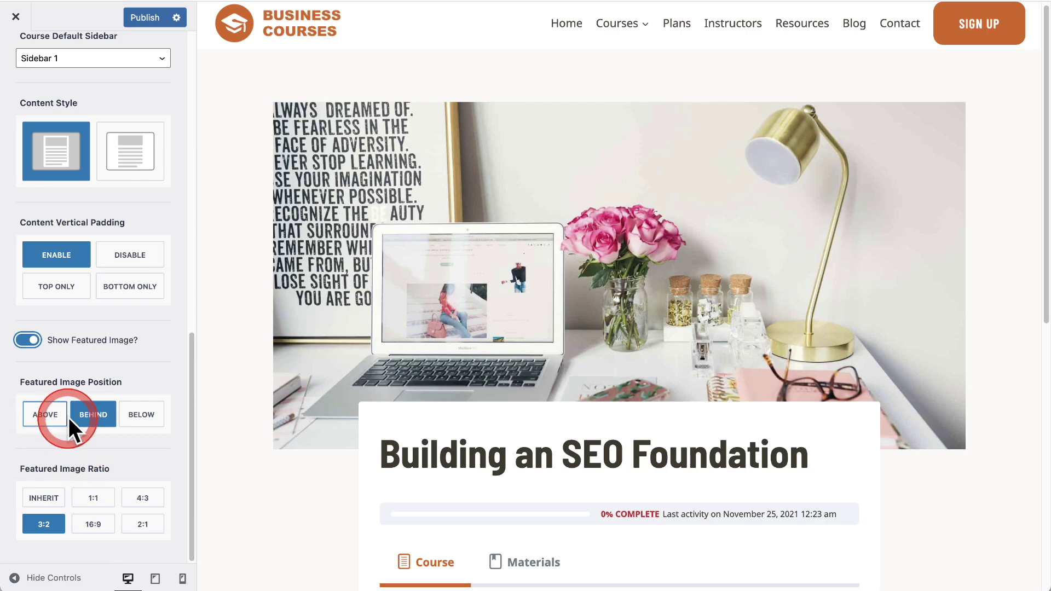
pyautogui.click(101, 417)
pyautogui.click(45, 418)
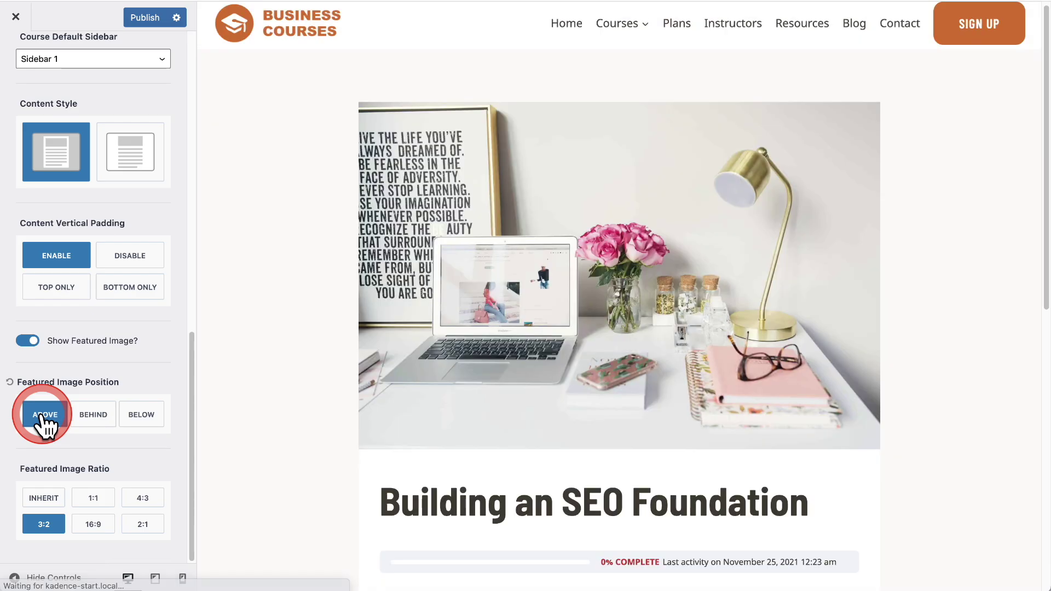
pyautogui.scroll(-5, 299, 353)
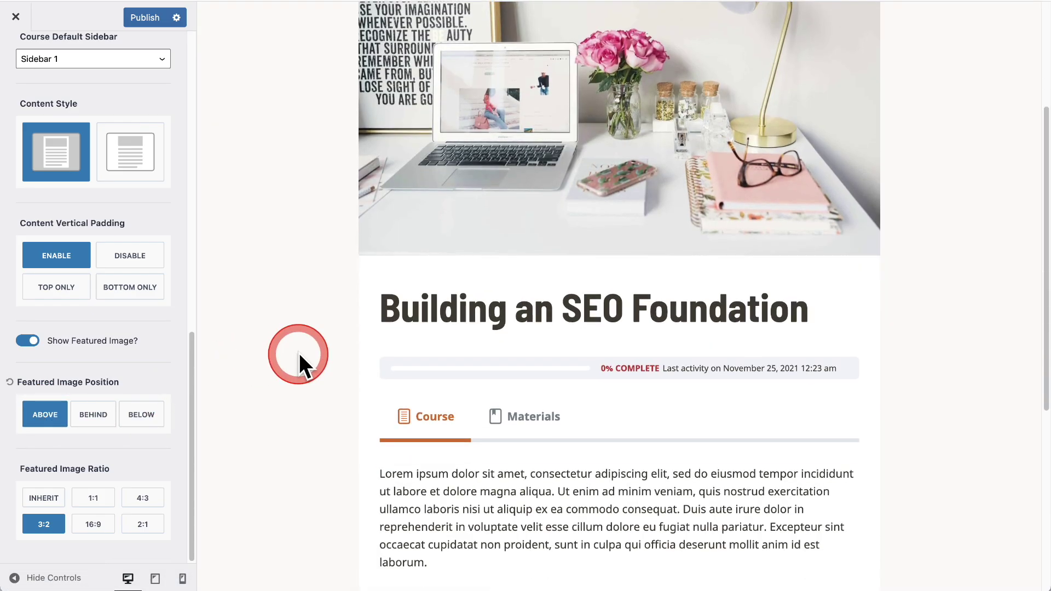
# - Place the featured image below the course title and try the 16:9 and Inherit image ratios
pyautogui.click(142, 416)
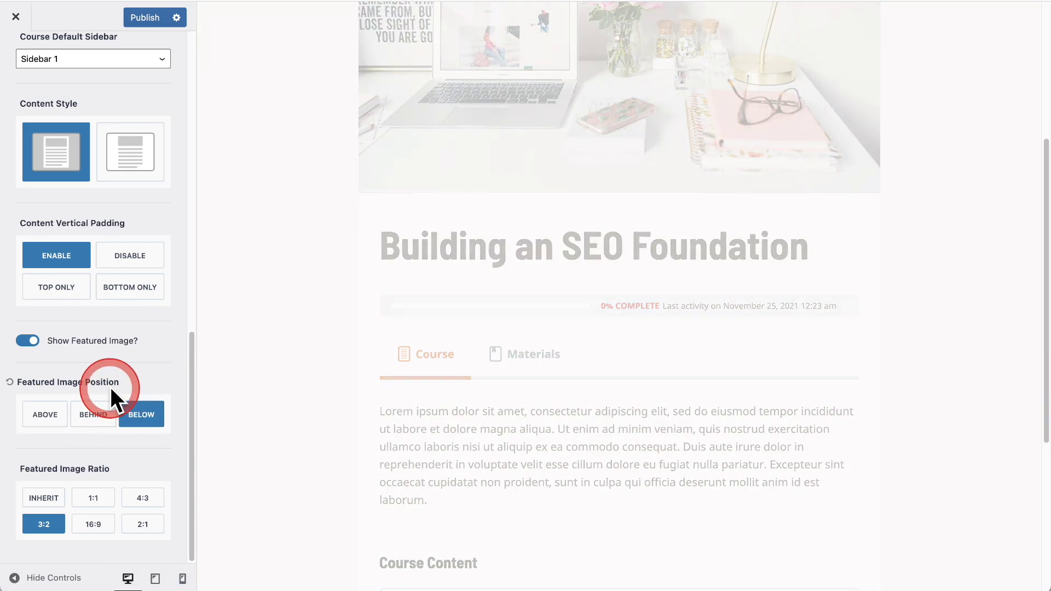
pyautogui.scroll(8, 399, 340)
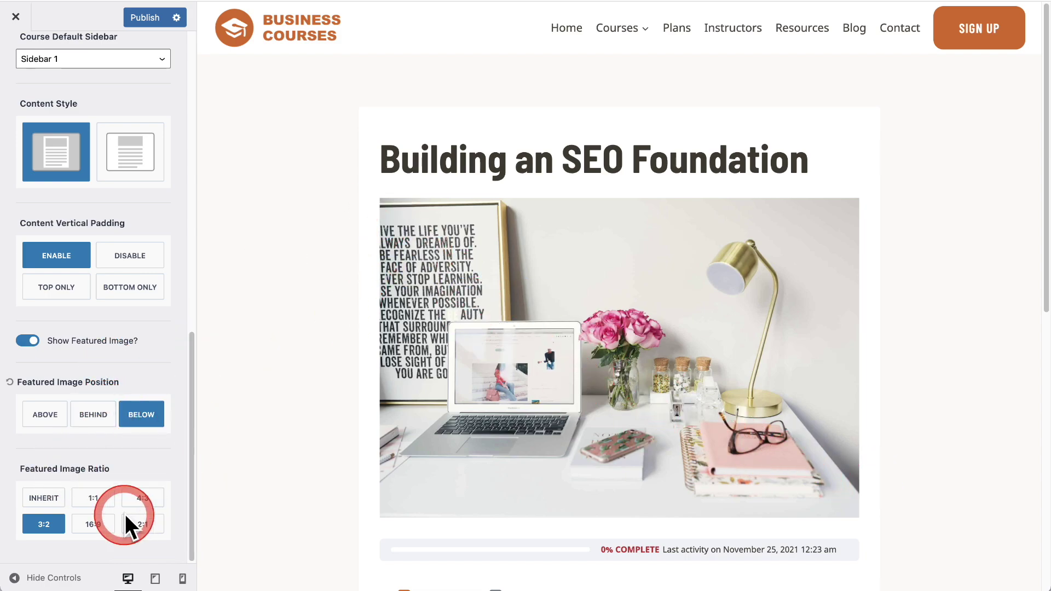
pyautogui.click(102, 527)
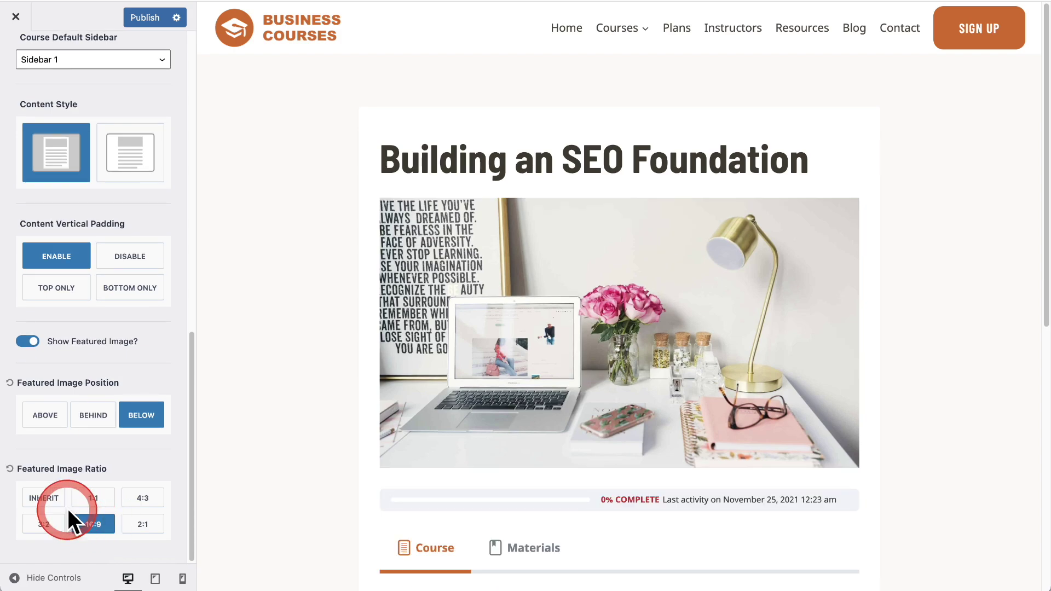
pyautogui.click(41, 499)
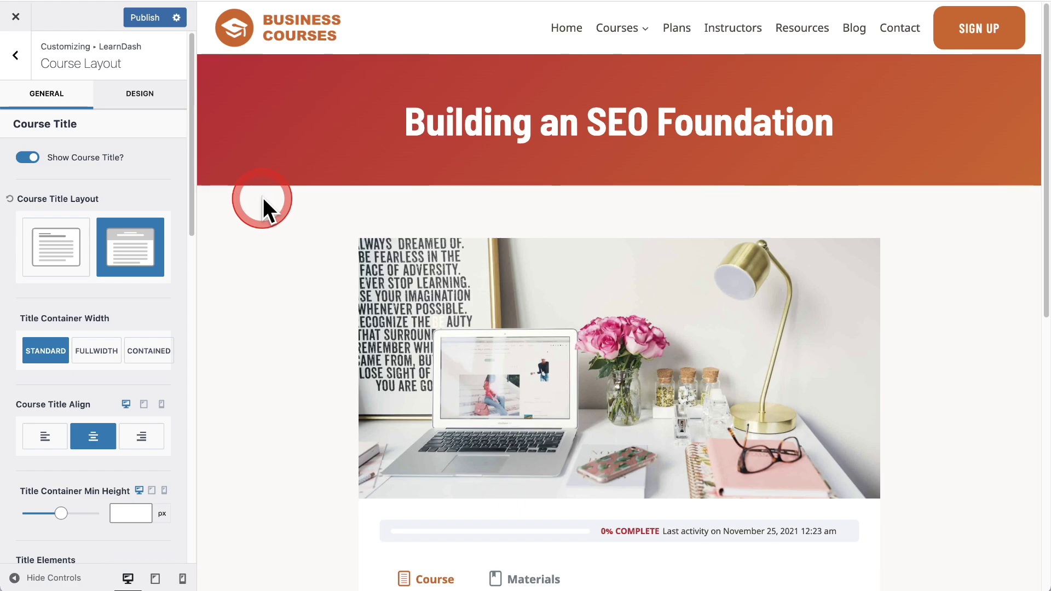
# - Examine the course page preview and review the course title, layout, content style and featured image settings
pyautogui.scroll(-4, 264, 200)
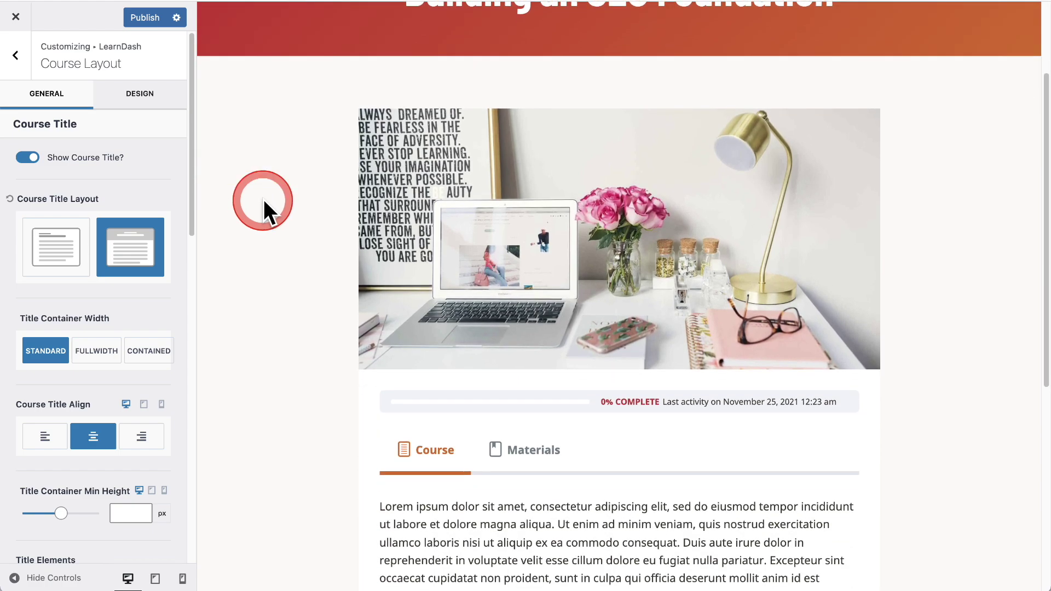
pyautogui.scroll(-3, 264, 200)
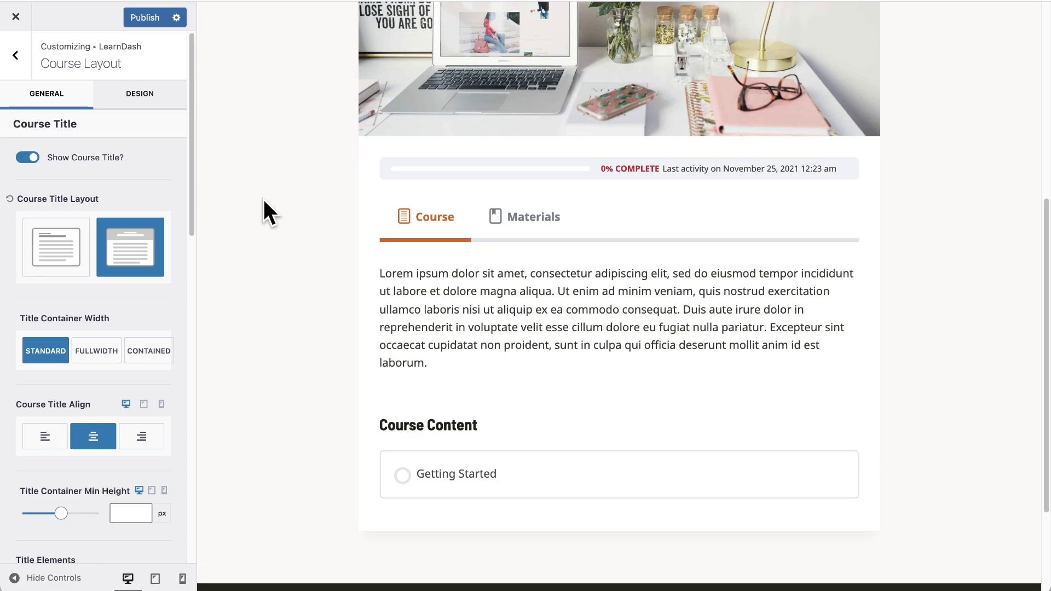
pyautogui.scroll(7, 264, 199)
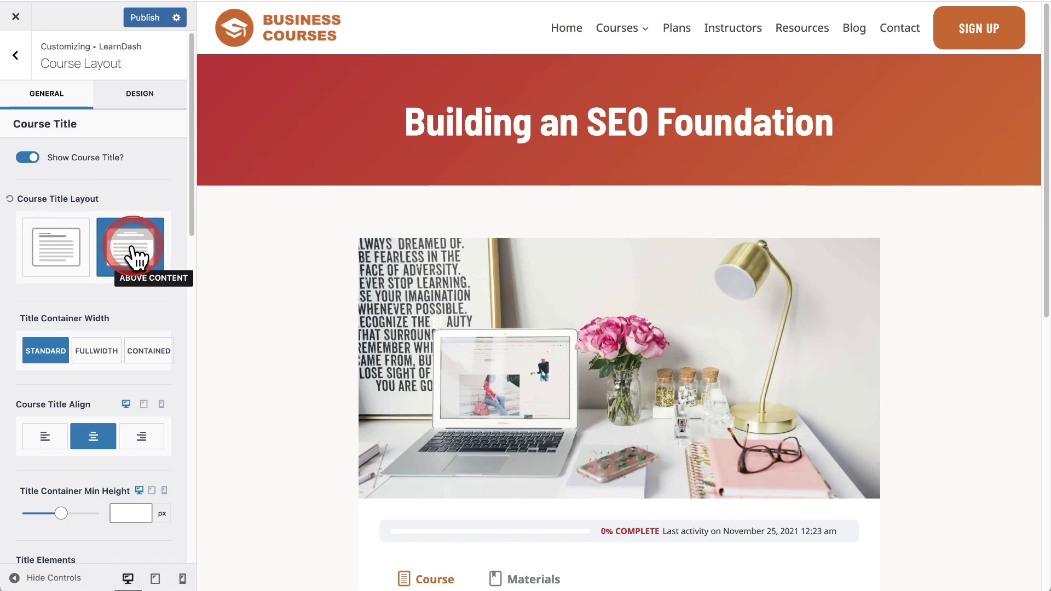
pyautogui.scroll(-3, 135, 249)
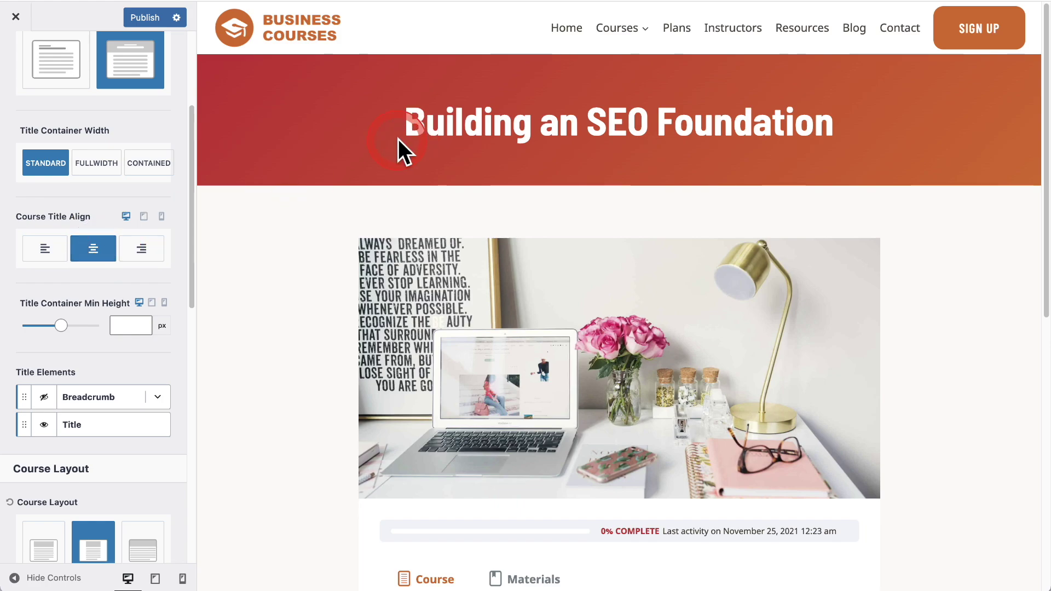
pyautogui.scroll(-3, 112, 206)
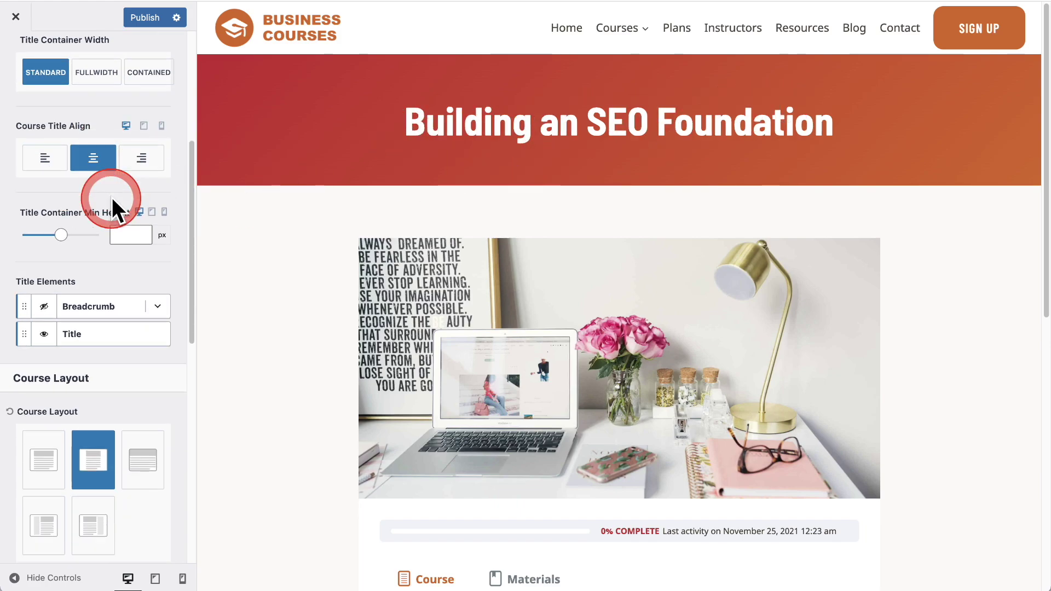
pyautogui.scroll(-5, 86, 199)
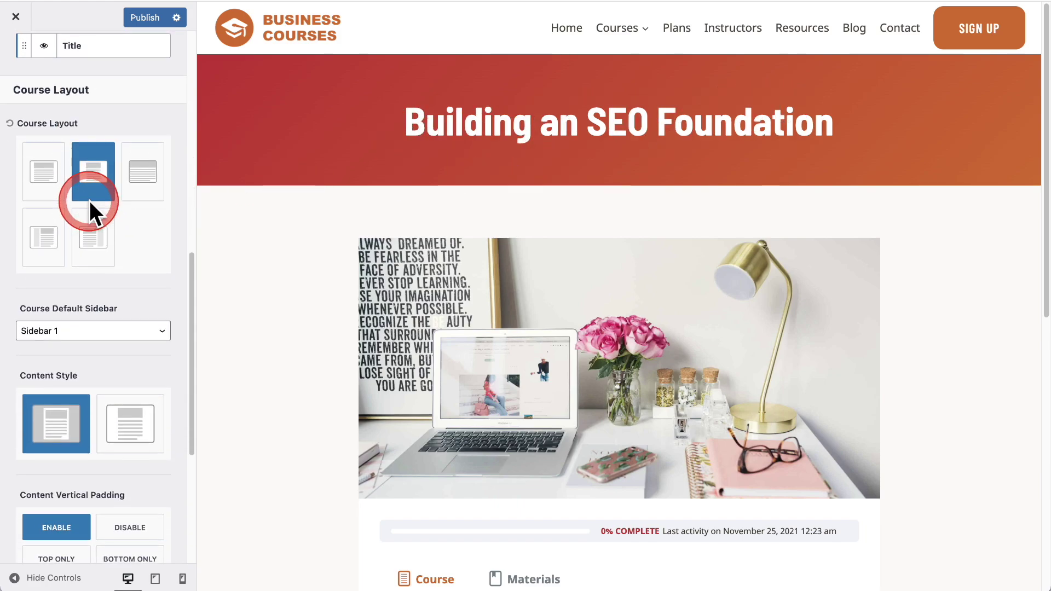
pyautogui.scroll(-2, 92, 199)
pyautogui.scroll(-2, 91, 176)
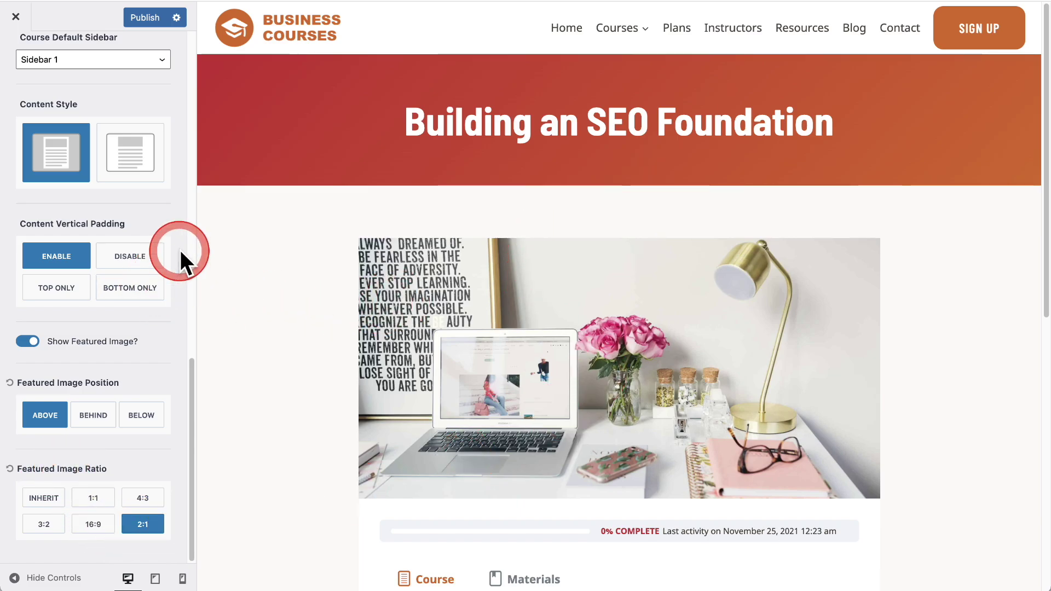
# - Publish the course layout changes
pyautogui.scroll(15, 180, 249)
pyautogui.click(145, 14)
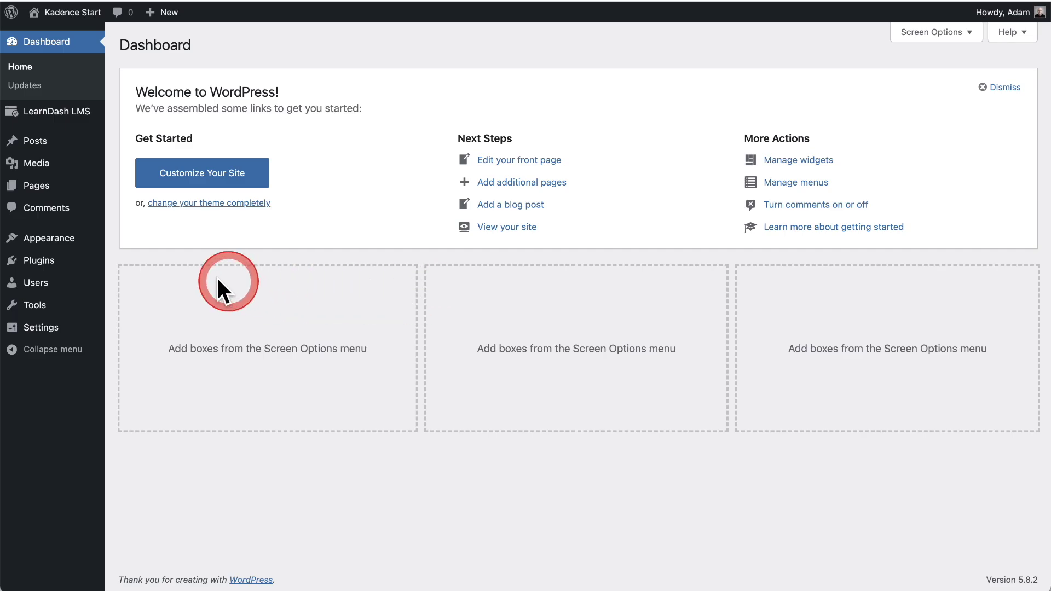
# - Activate the Kadence Pro plugin among the installed plugins
pyautogui.click(60, 263)
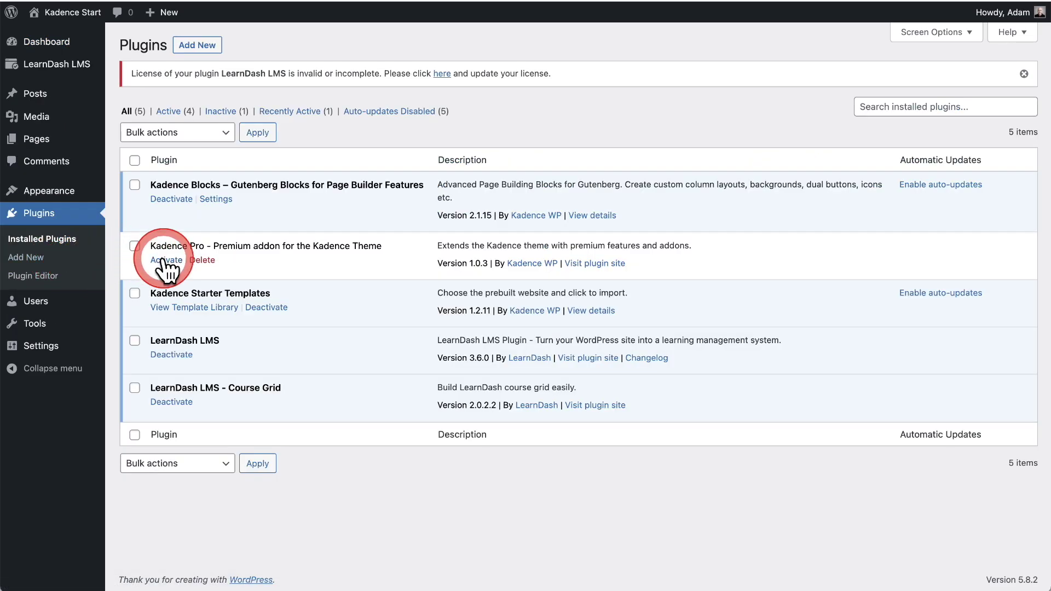
pyautogui.click(166, 260)
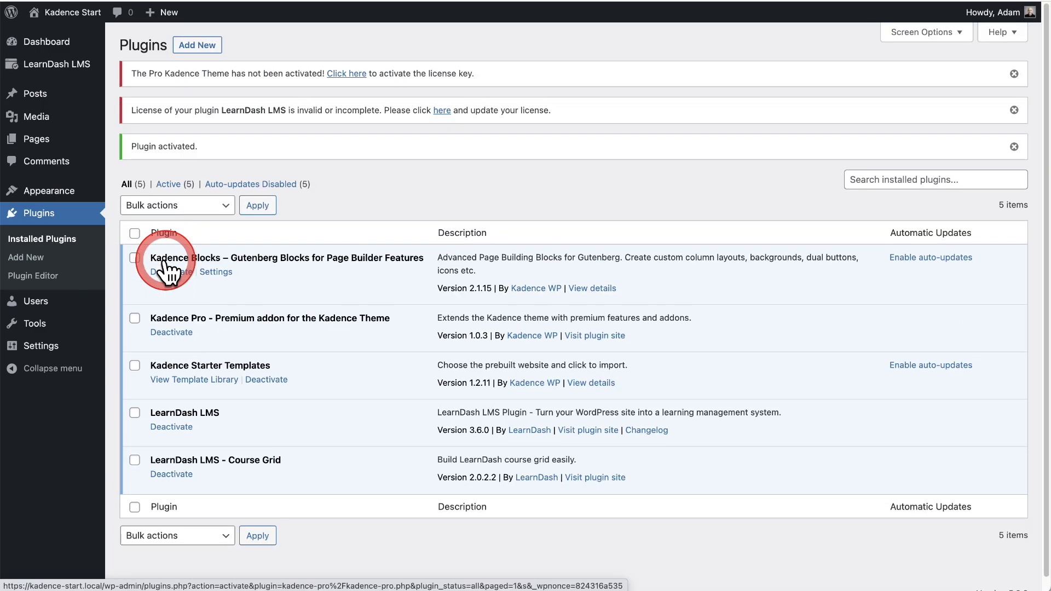
# - Enable the Color Palette Switch addon in the Kadence theme settings and open its customizer options
pyautogui.moveTo(60, 191)
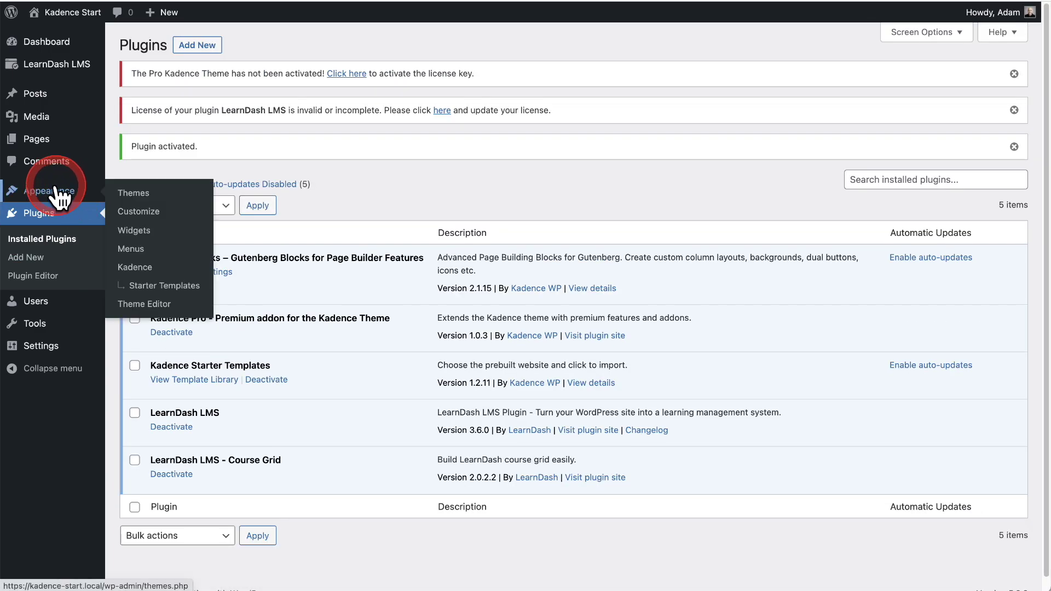
pyautogui.click(140, 267)
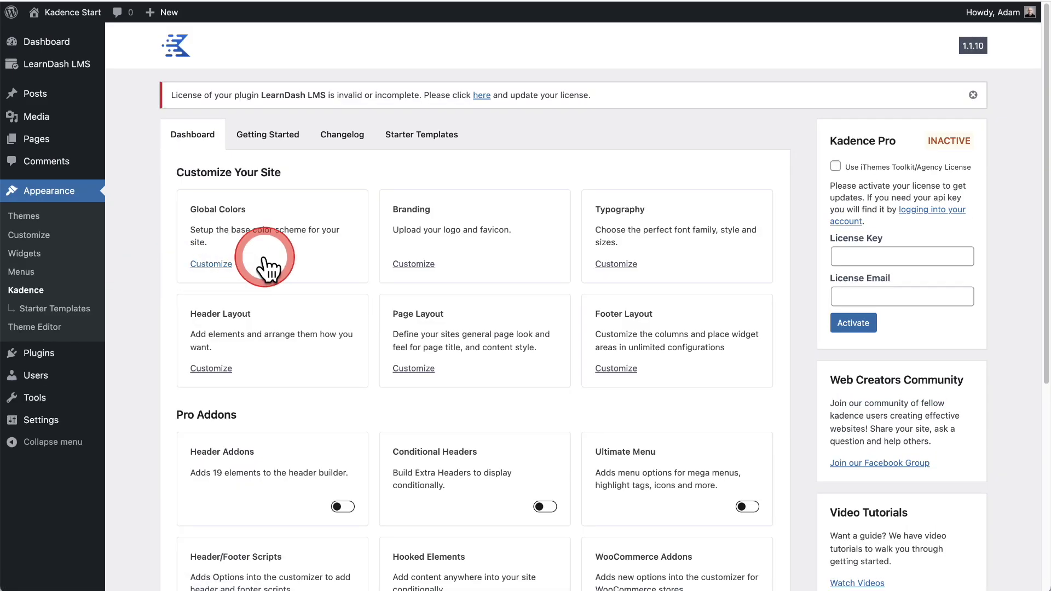
pyautogui.scroll(-3, 311, 257)
pyautogui.scroll(-5, 311, 255)
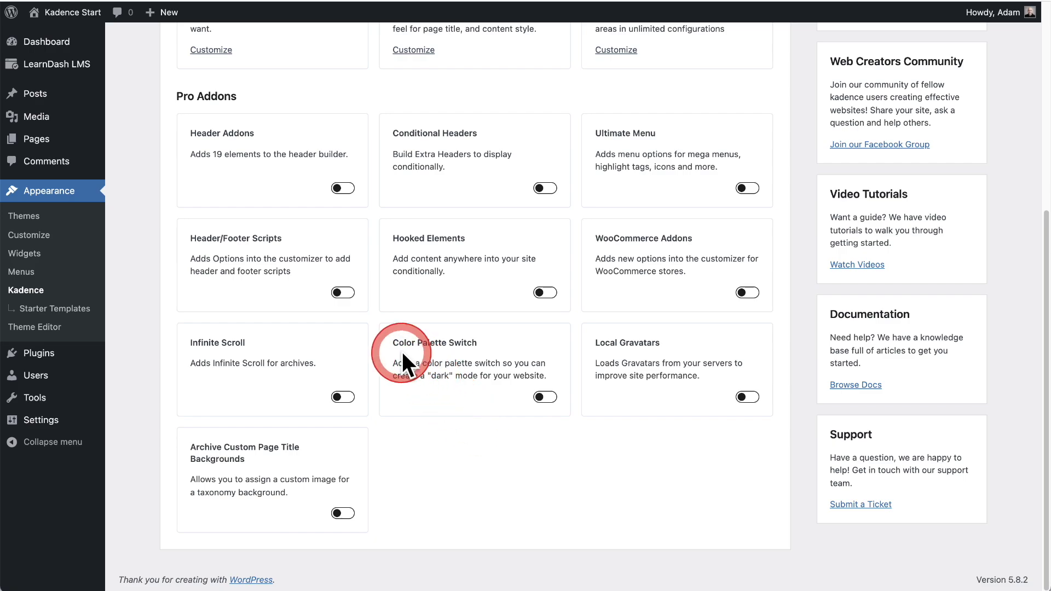
pyautogui.click(545, 397)
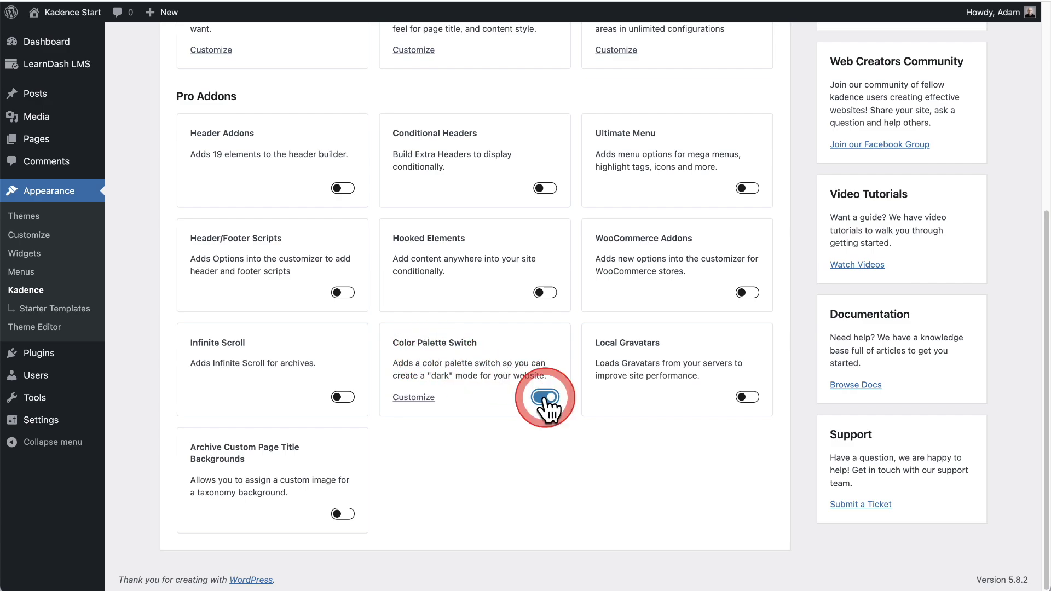
pyautogui.click(419, 398)
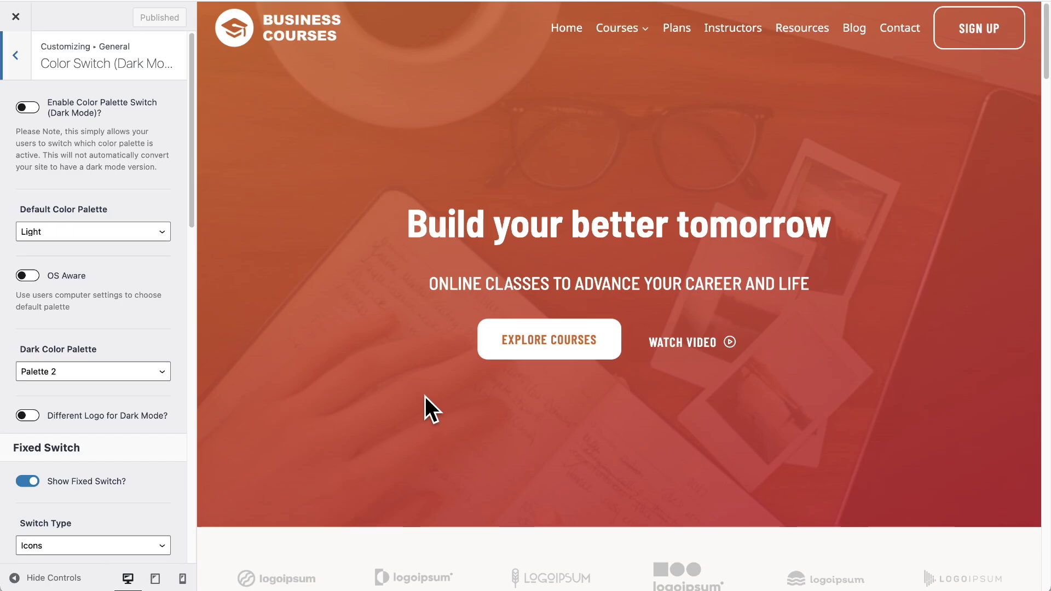
# - Open the Getting Started lesson of the Building an SEO Foundation course in the site preview
pyautogui.click(406, 284)
pyautogui.scroll(-6, 406, 284)
pyautogui.scroll(-15, 406, 284)
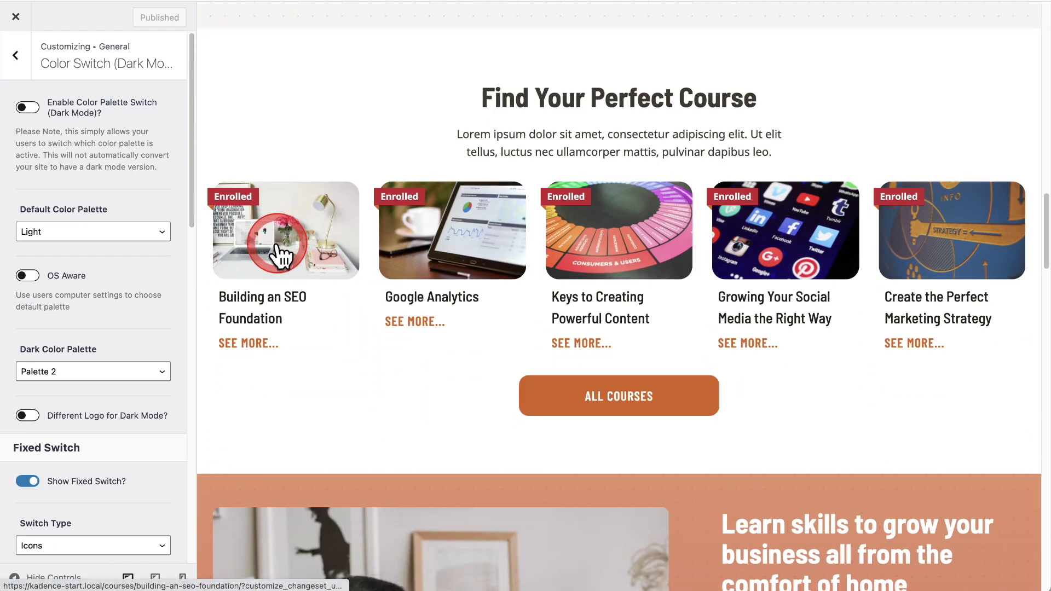
pyautogui.click(278, 243)
pyautogui.scroll(-7, 402, 261)
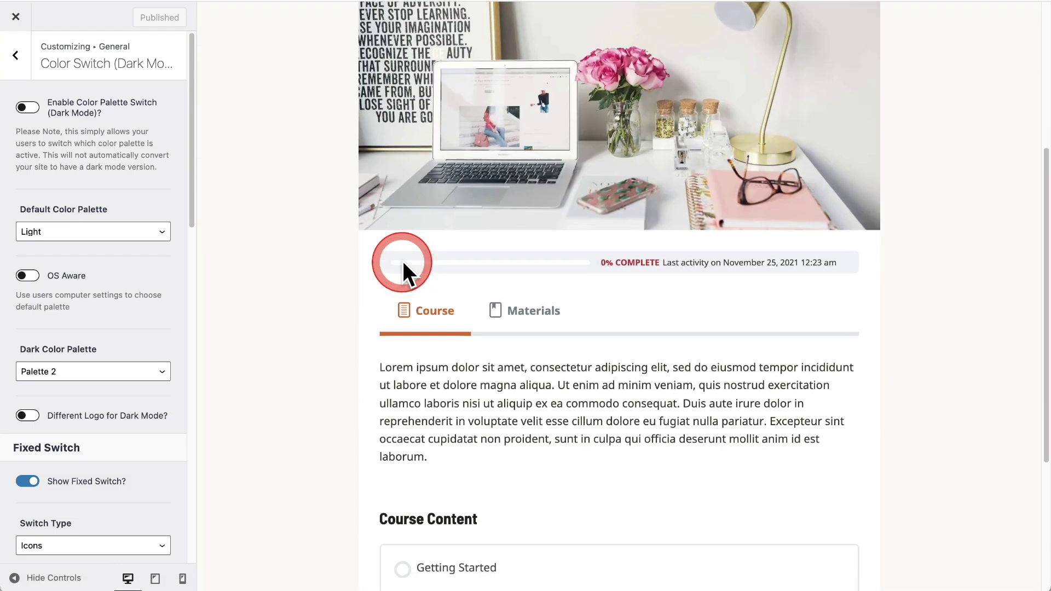
pyautogui.click(484, 454)
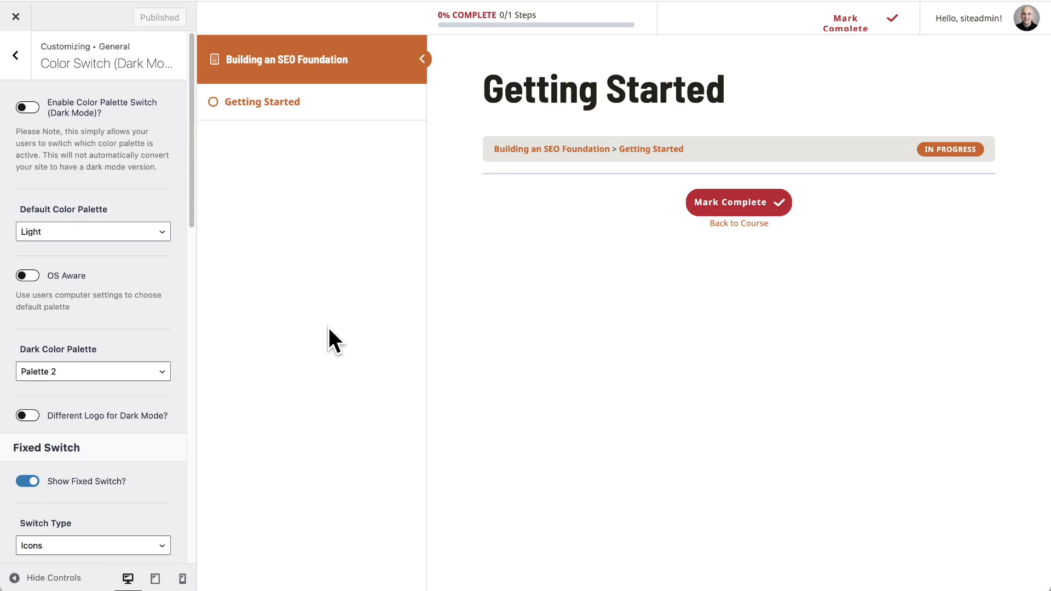
# - Enable the Color Palette Switch (Dark Mode) and set the dark color palette to Palette 3
pyautogui.click(26, 108)
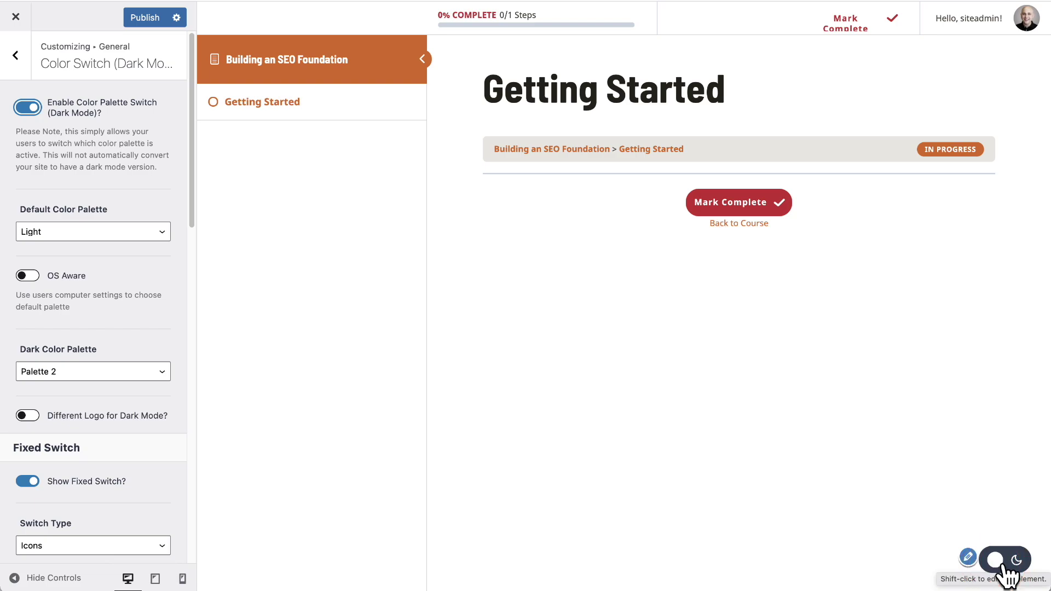
pyautogui.moveTo(957, 22)
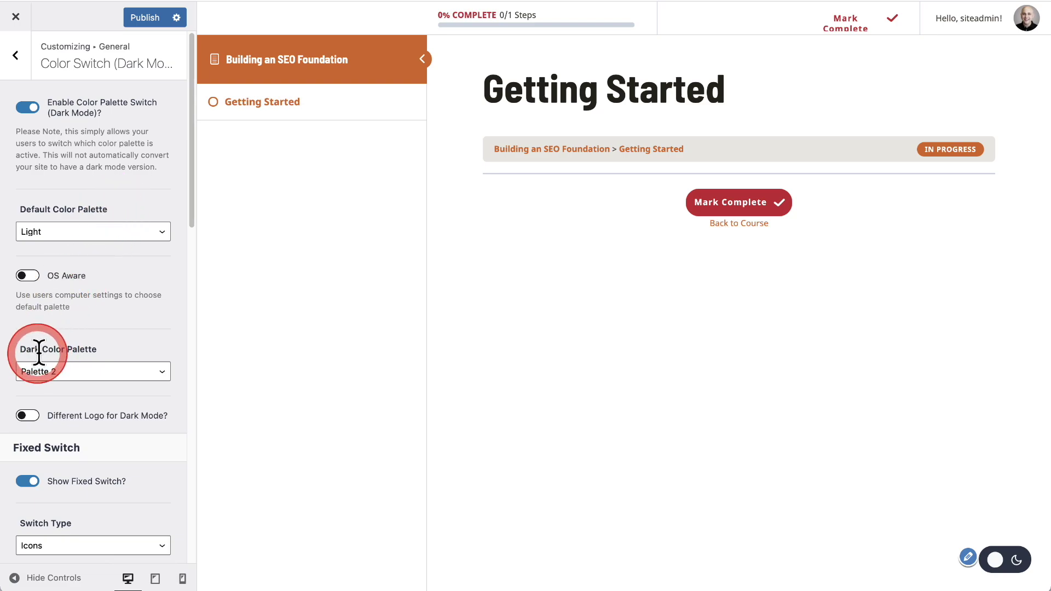
pyautogui.click(108, 374)
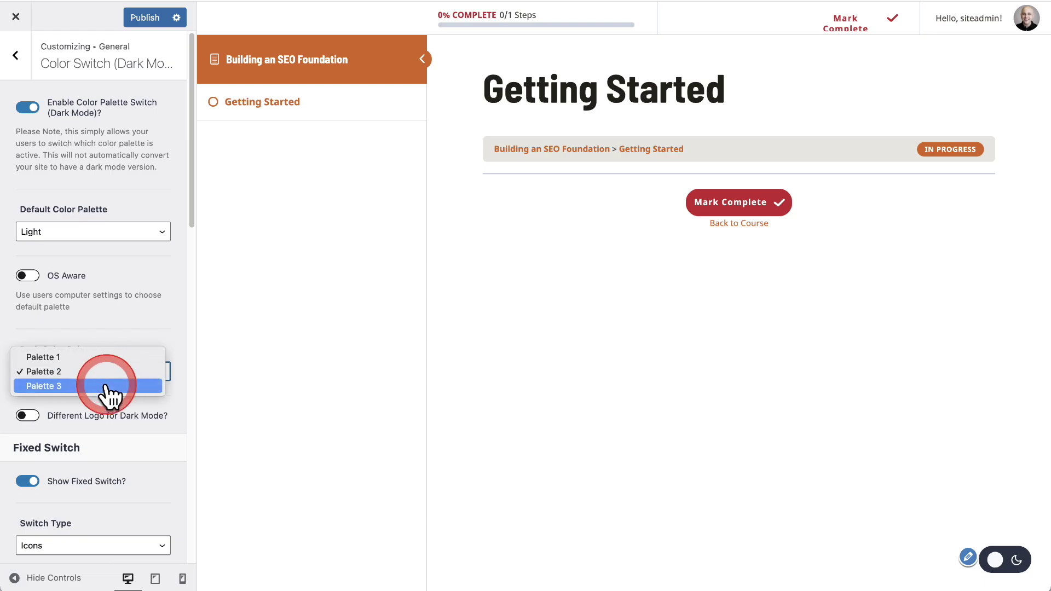
pyautogui.click(107, 386)
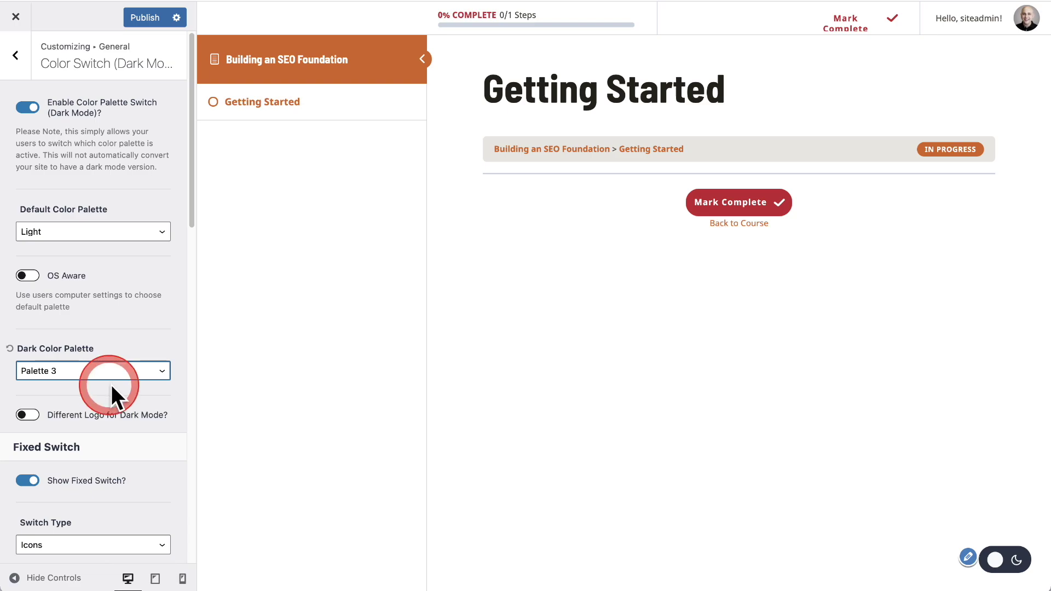
# - Test the floating color switch on the lesson preview by toggling between the dark and light palettes
pyautogui.click(1001, 562)
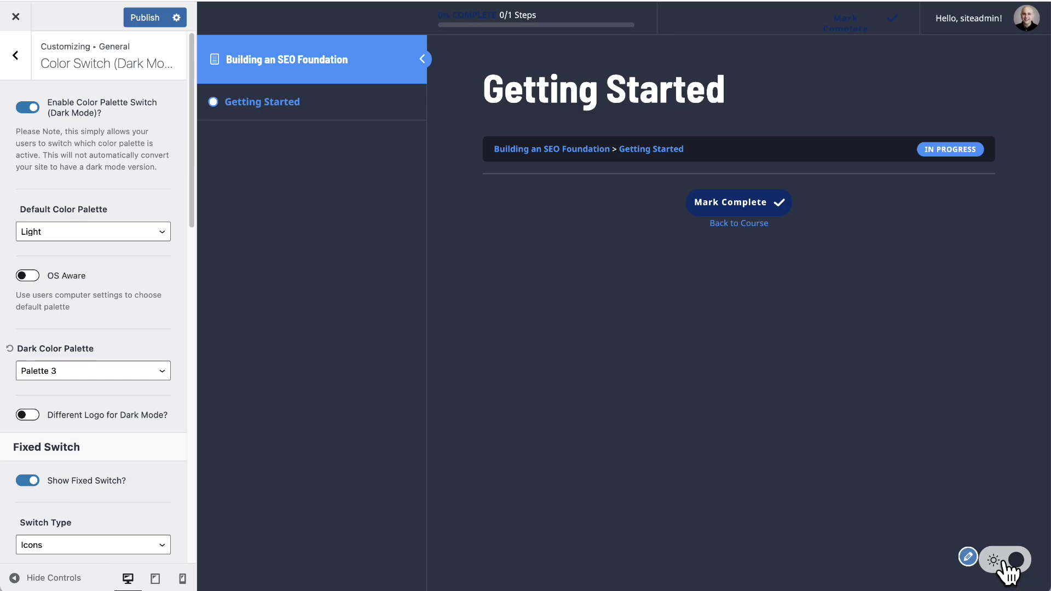
pyautogui.click(1004, 563)
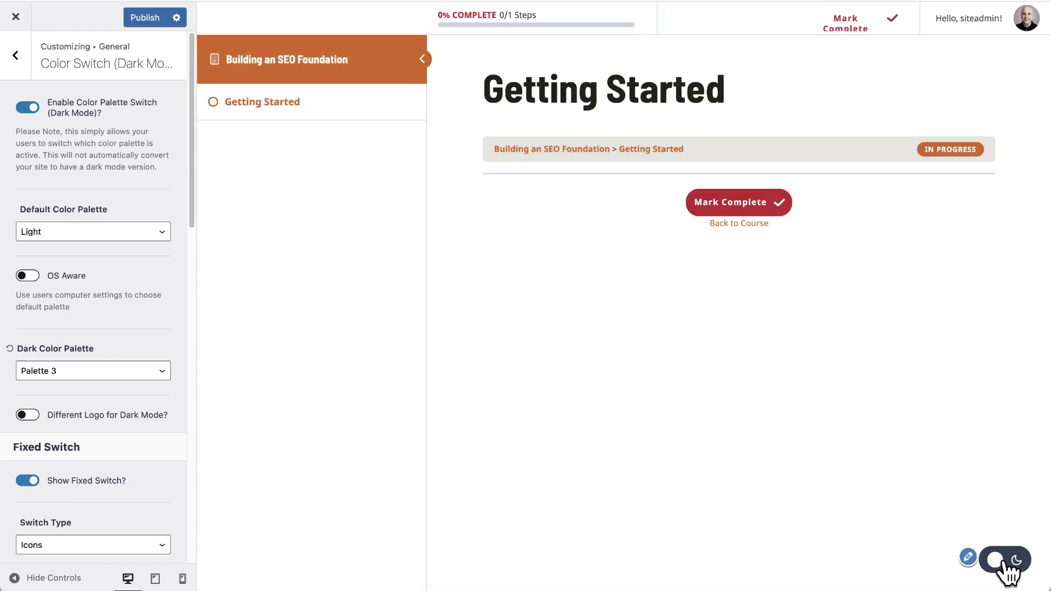
pyautogui.click(1004, 563)
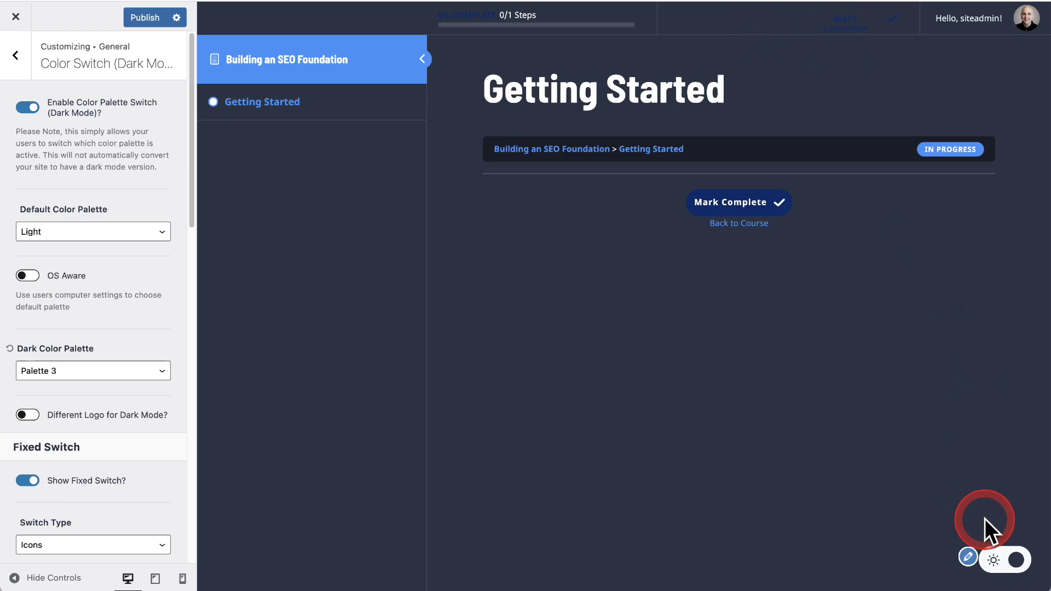
pyautogui.click(997, 563)
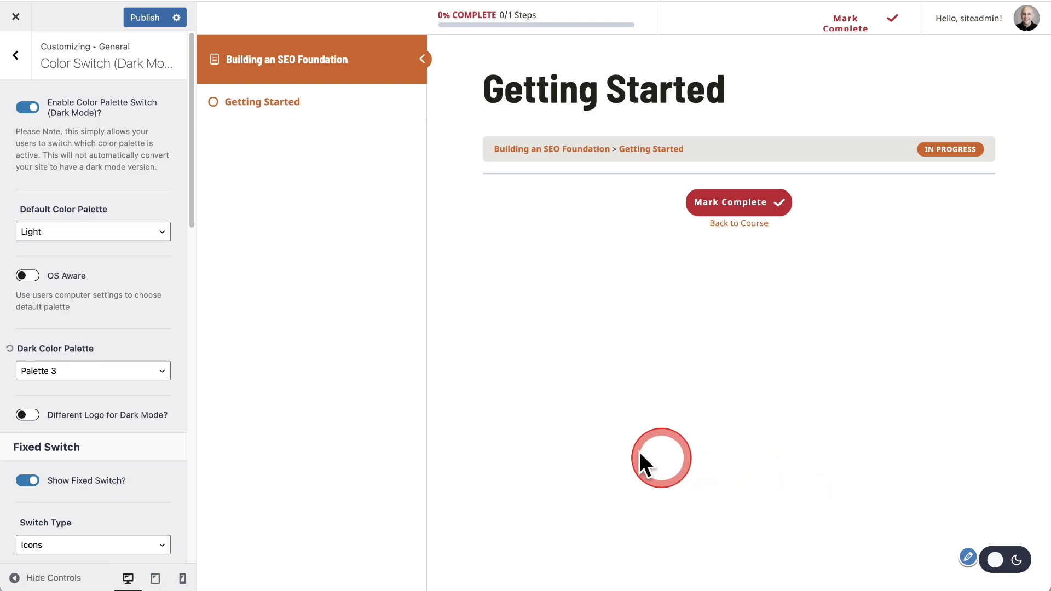
# - Turn off the fixed color switch in the Color Switch (Dark Mode) settings
pyautogui.scroll(-3, 116, 282)
pyautogui.scroll(-5, 114, 287)
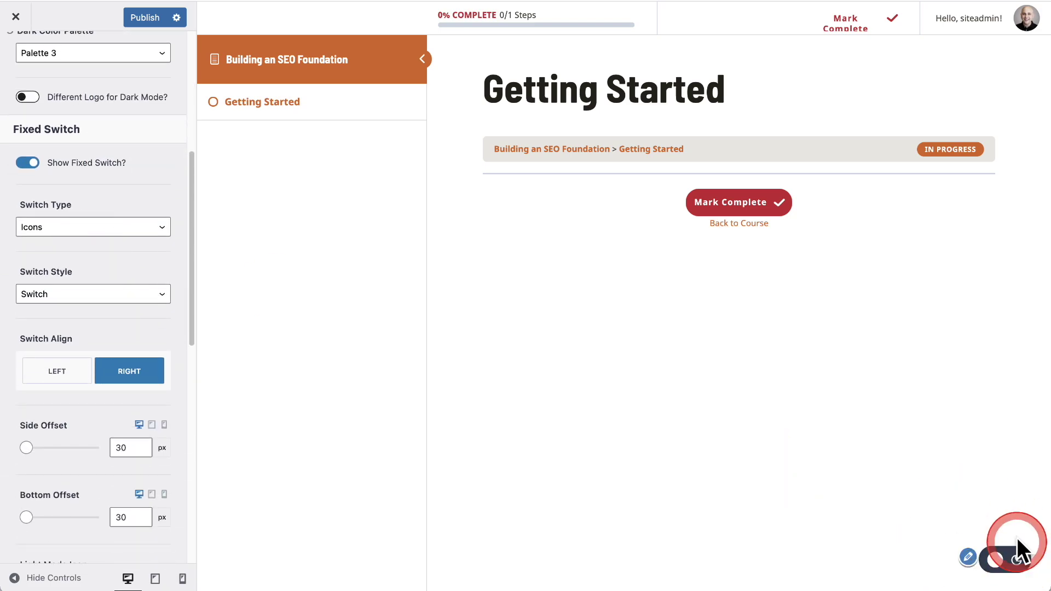
pyautogui.click(26, 163)
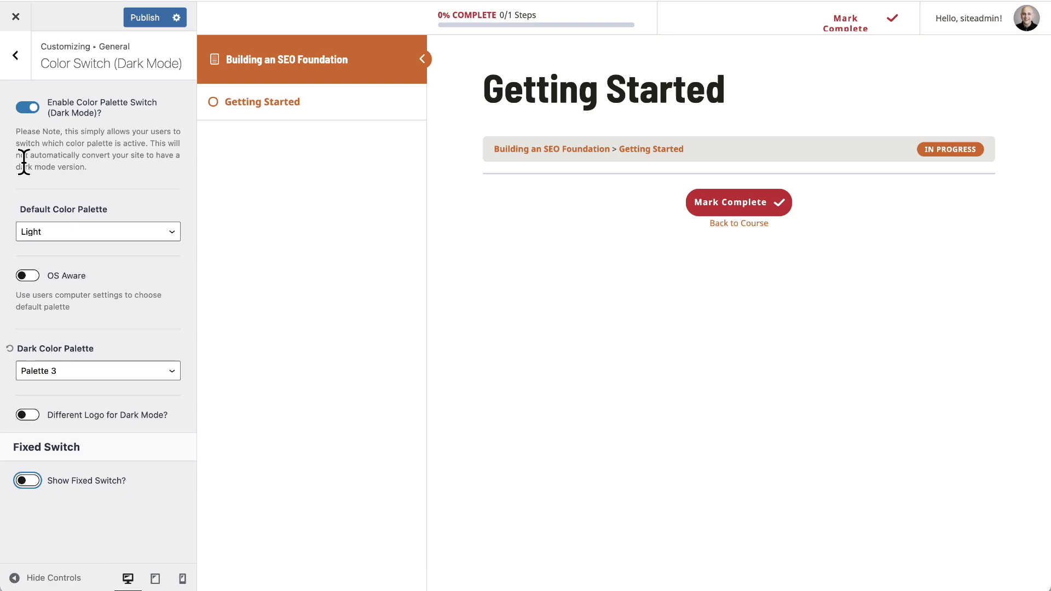
pyautogui.click(26, 166)
pyautogui.click(62, 197)
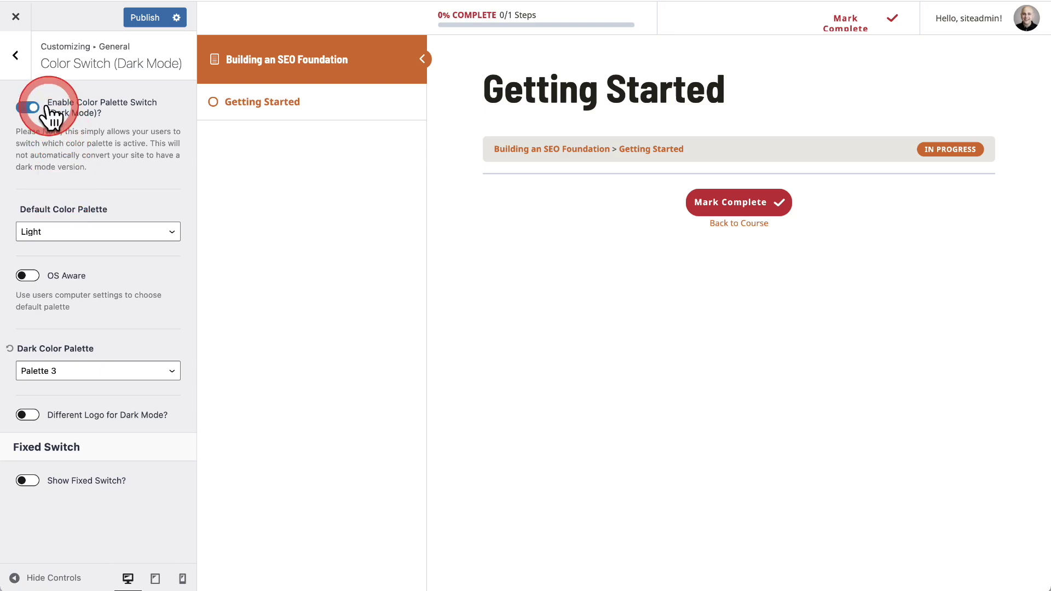
# - Enable the dark mode switch in the LearnDash Focus Mode header through the LearnDash Lesson Layout settings
pyautogui.click(16, 55)
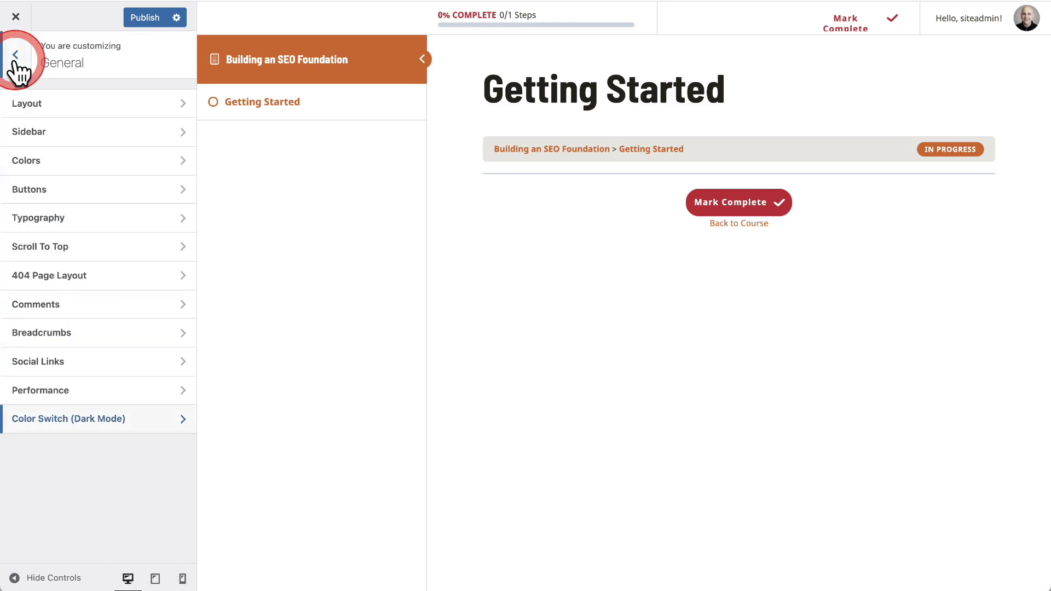
pyautogui.click(15, 57)
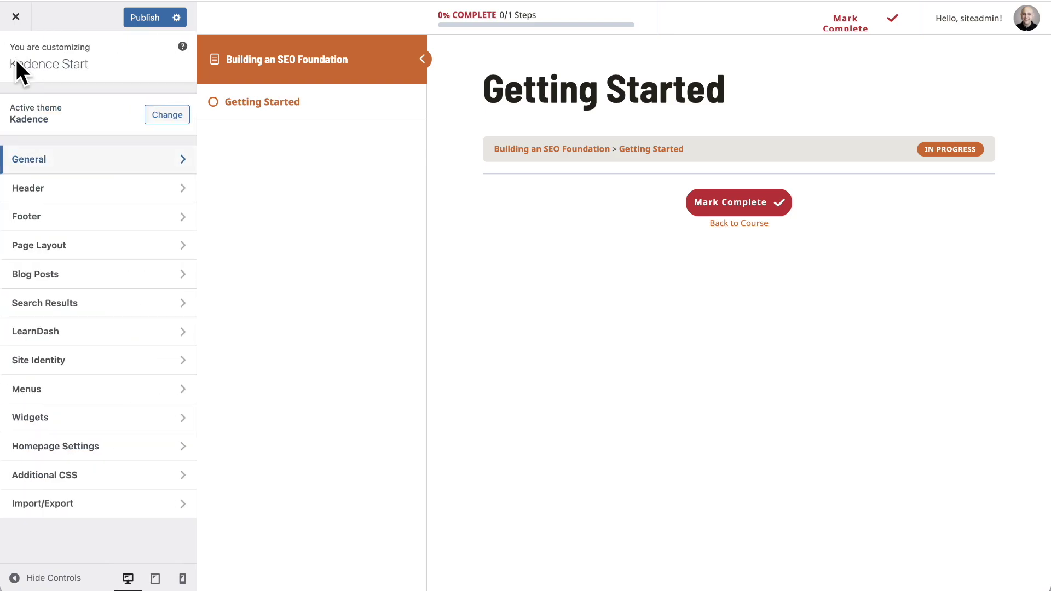
pyautogui.click(52, 331)
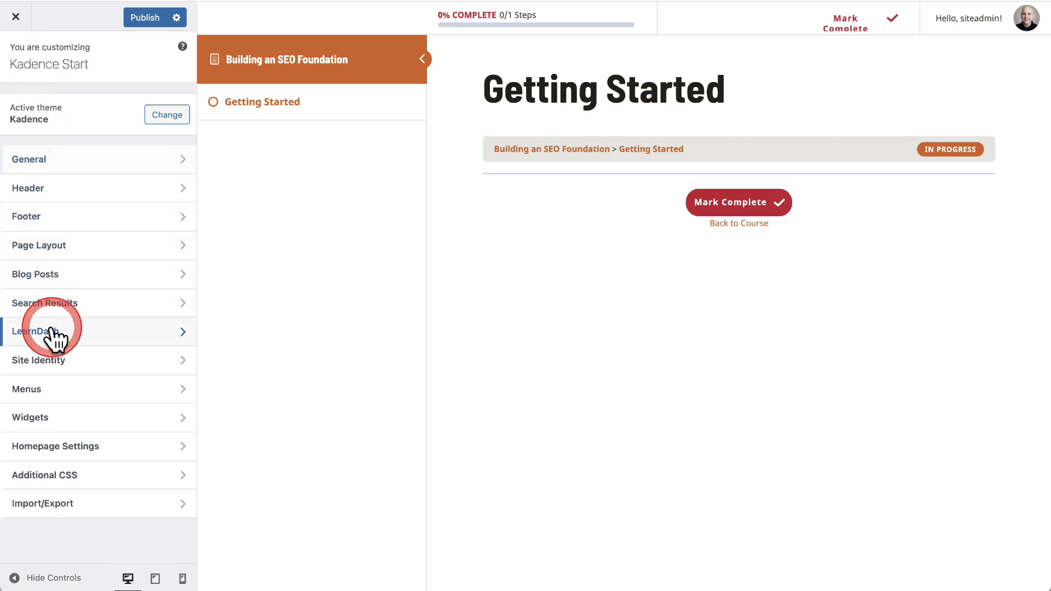
pyautogui.click(77, 364)
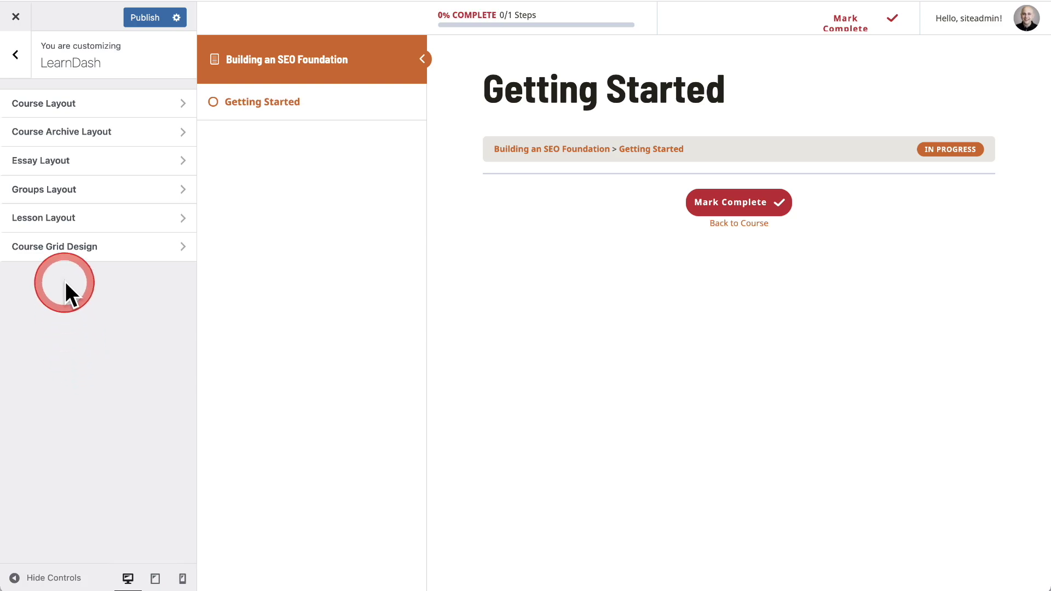
pyautogui.click(51, 225)
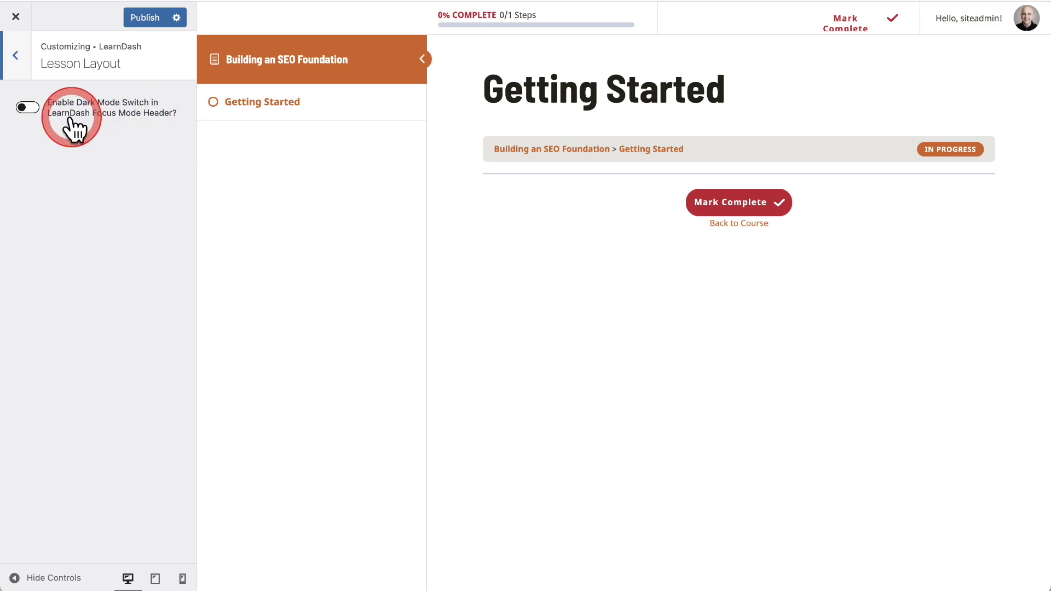
pyautogui.click(28, 108)
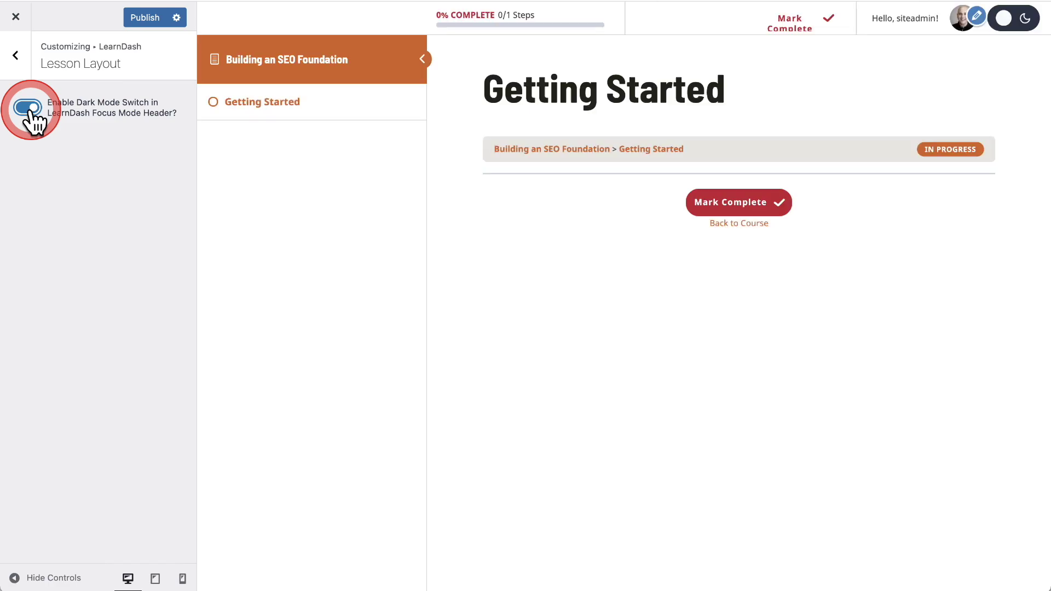
# - Test the Focus Mode header's color switch by toggling the lesson to dark mode and back to light
pyautogui.click(448, 91)
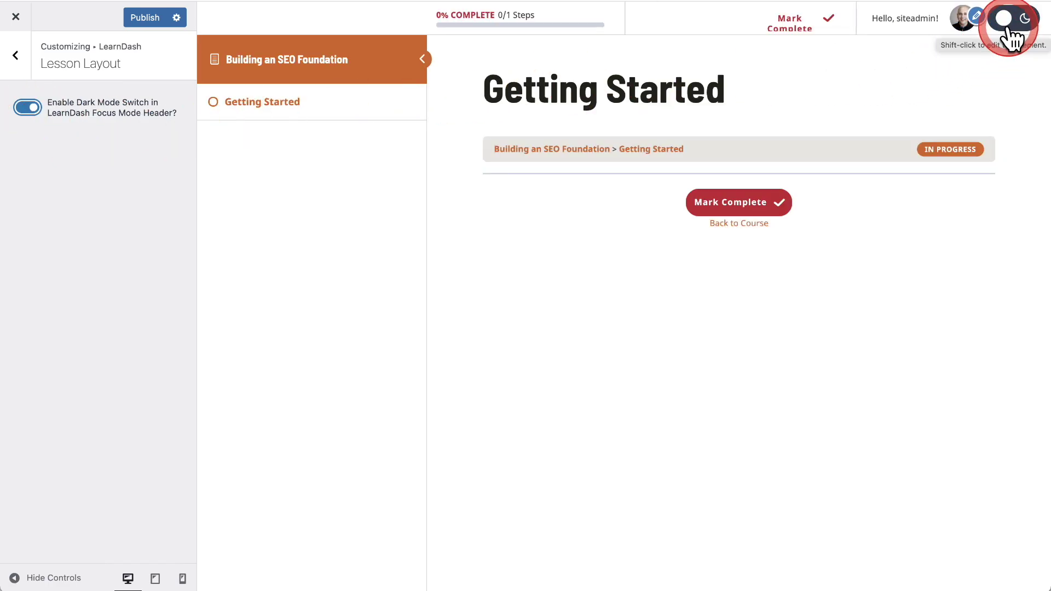
pyautogui.moveTo(965, 23)
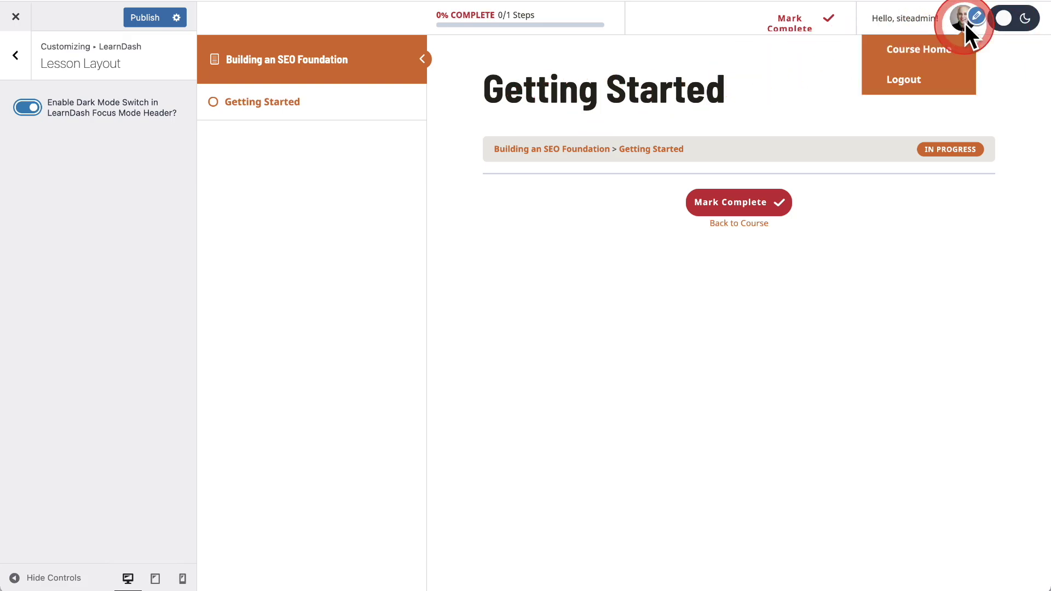
pyautogui.click(1009, 20)
pyautogui.click(1009, 22)
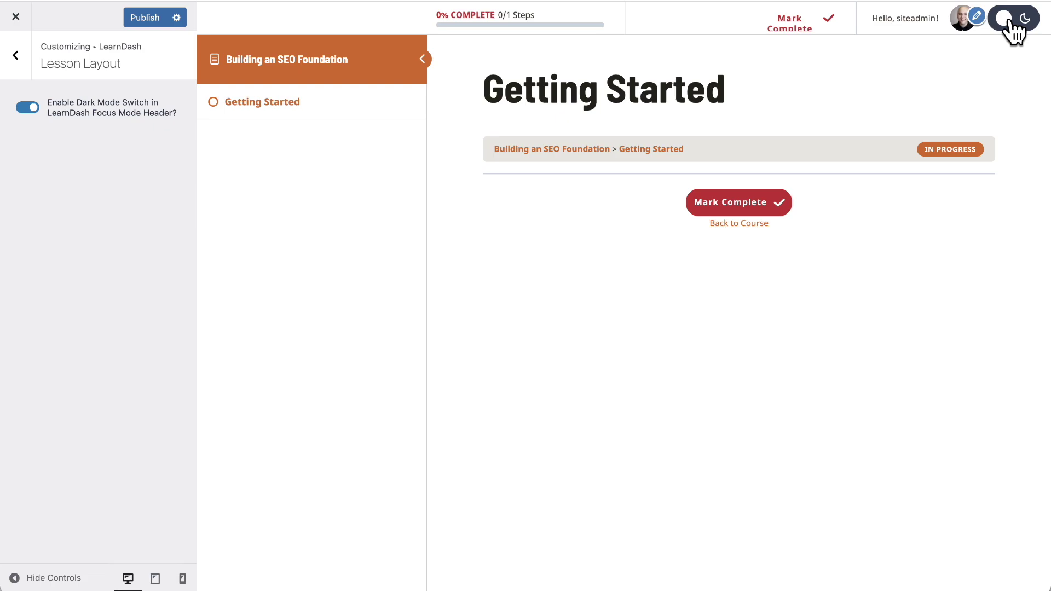
pyautogui.click(1010, 22)
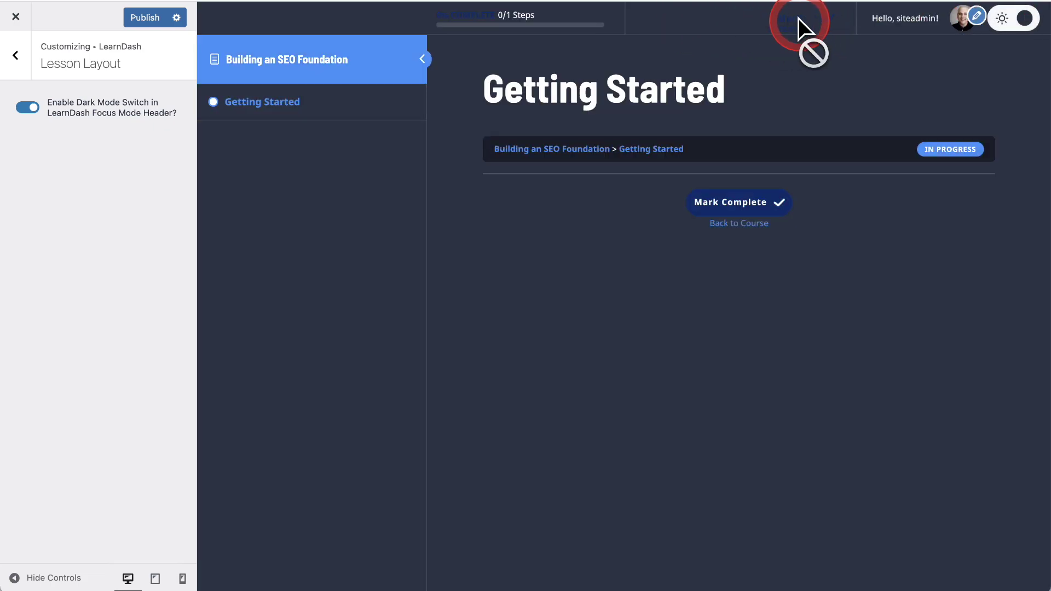
pyautogui.click(992, 27)
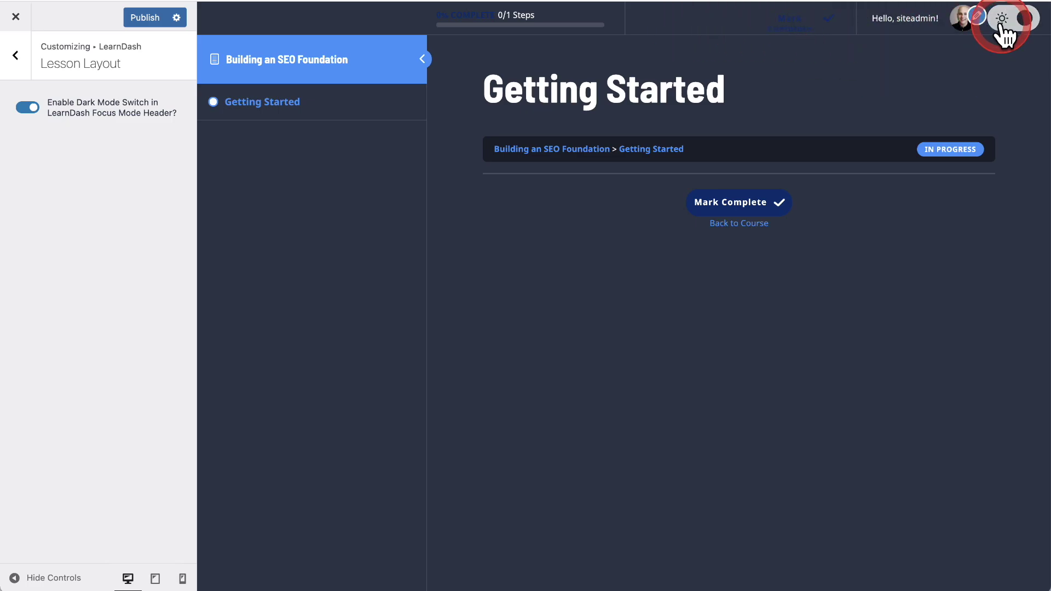
pyautogui.click(1003, 25)
pyautogui.click(1001, 26)
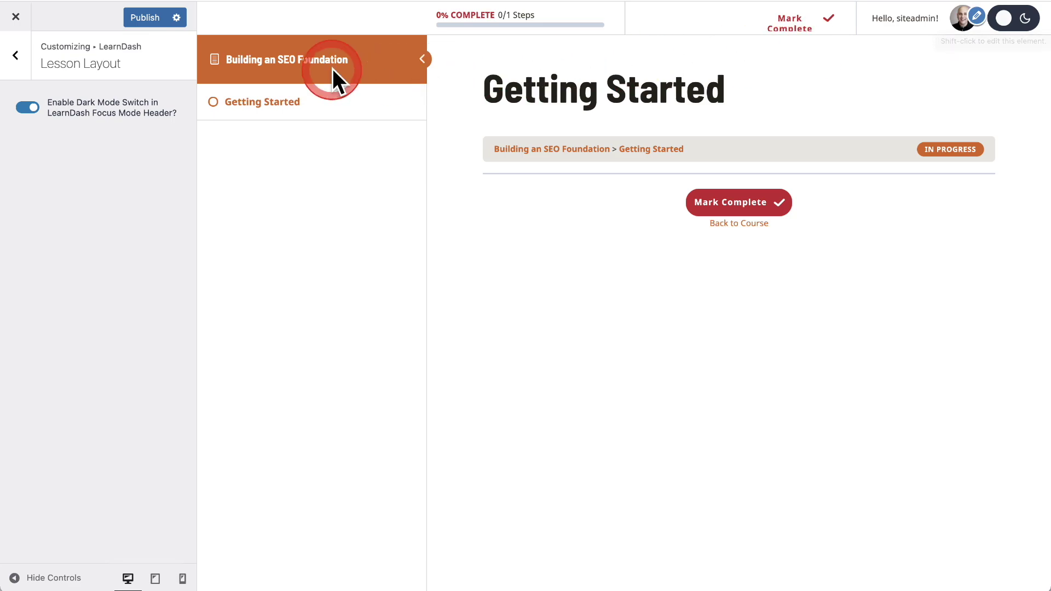
# - Make Palette 3 the active global palette in the General color settings
pyautogui.click(16, 55)
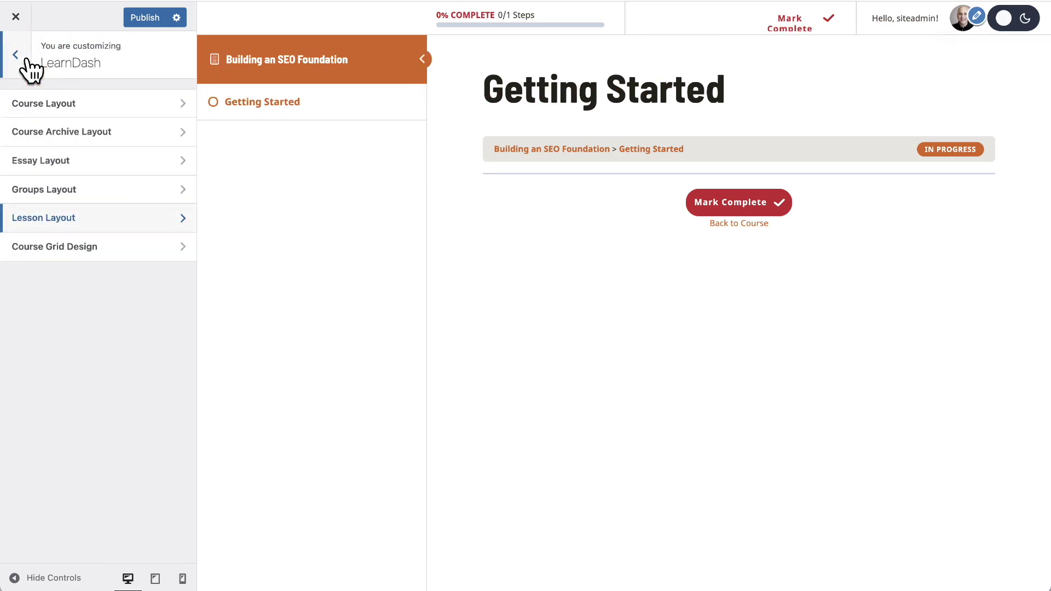
pyautogui.click(24, 57)
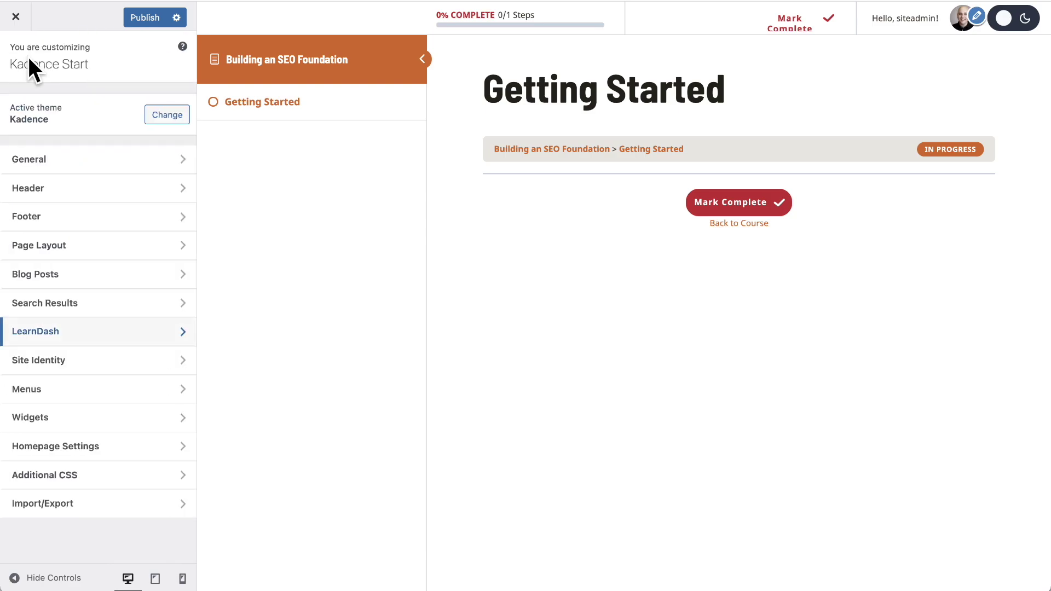
pyautogui.click(37, 157)
pyautogui.click(61, 160)
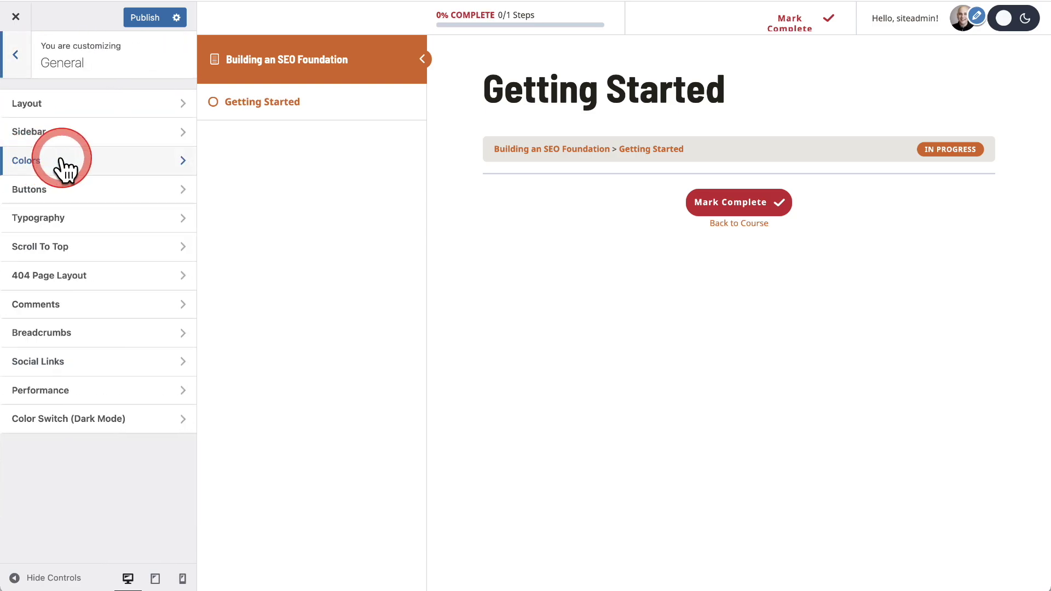
pyautogui.click(85, 108)
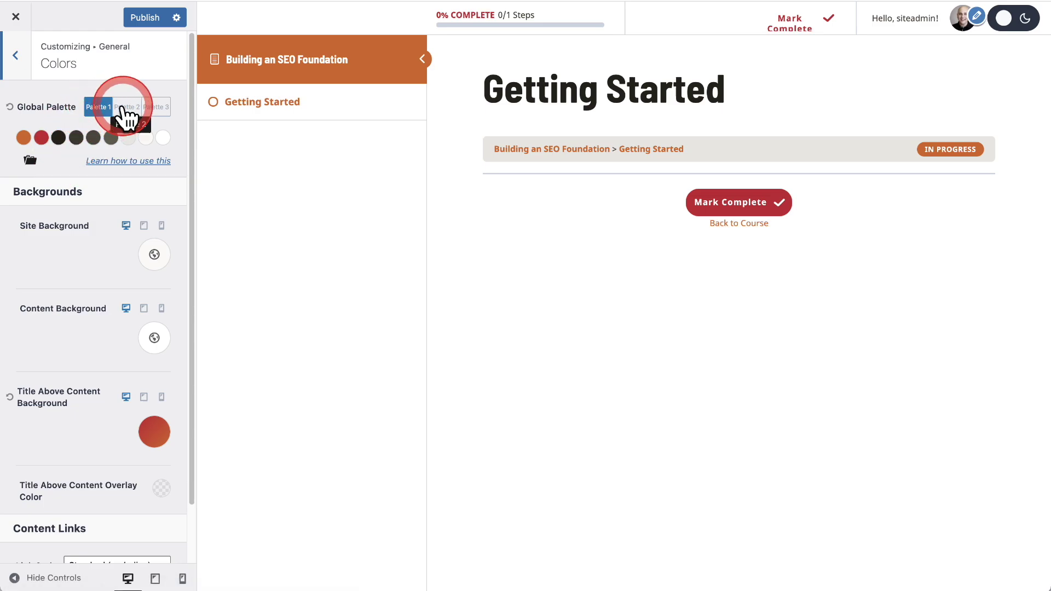
pyautogui.click(158, 109)
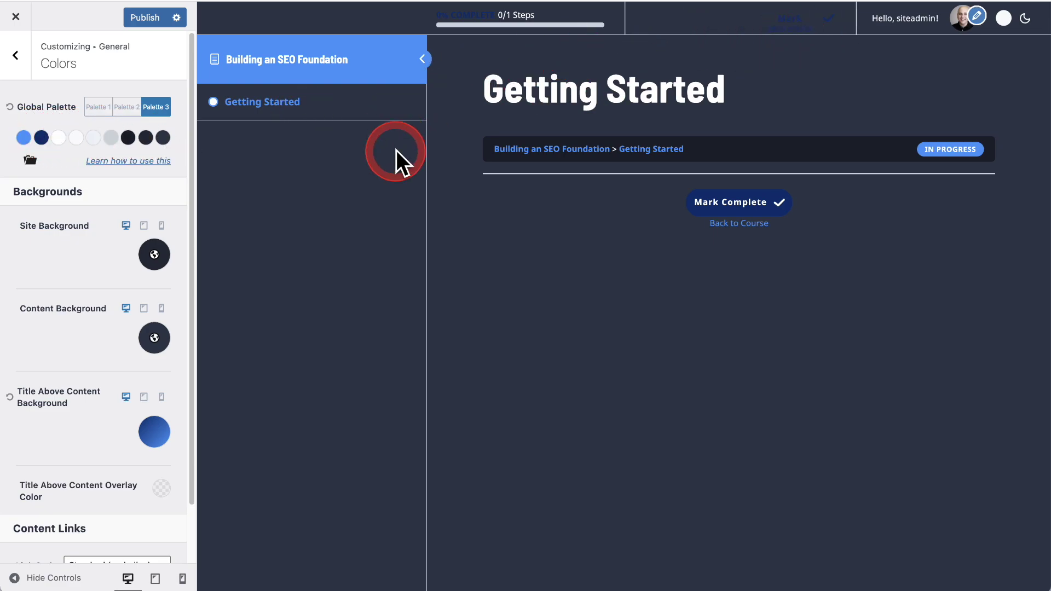
# - Change the second color of Palette 3 to a lighter, paler blue
pyautogui.click(41, 141)
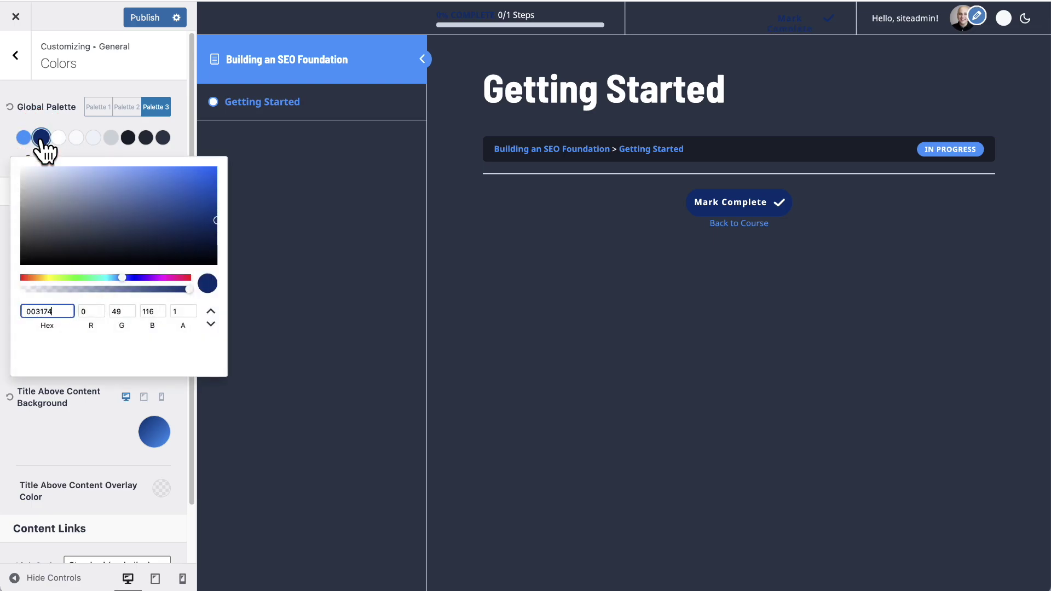
pyautogui.click(97, 174)
pyautogui.click(62, 116)
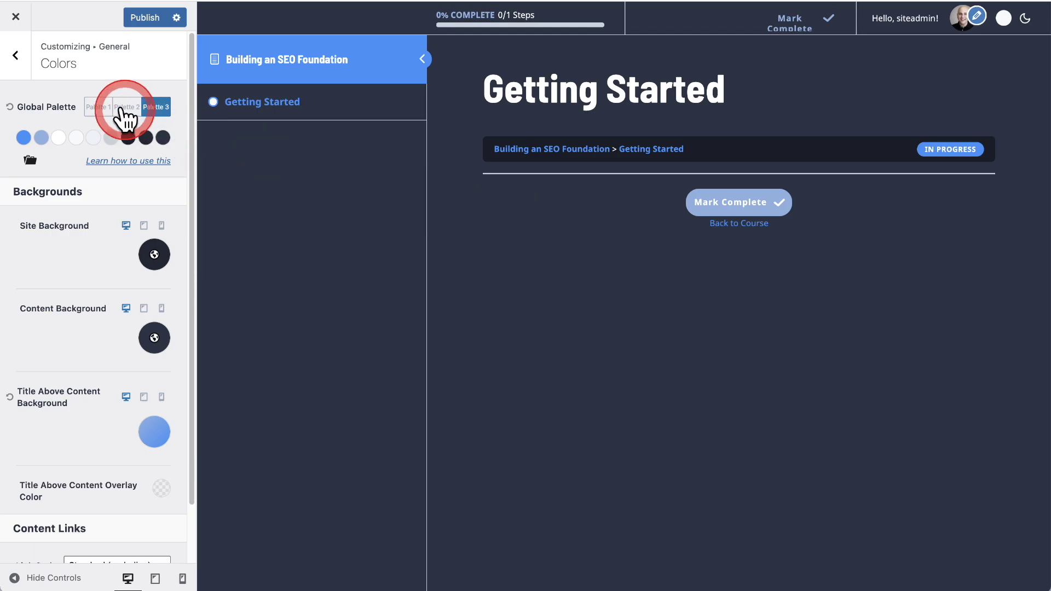
# - Set the global palette back to Palette 1 and toggle the lesson preview to dark mode
pyautogui.click(98, 107)
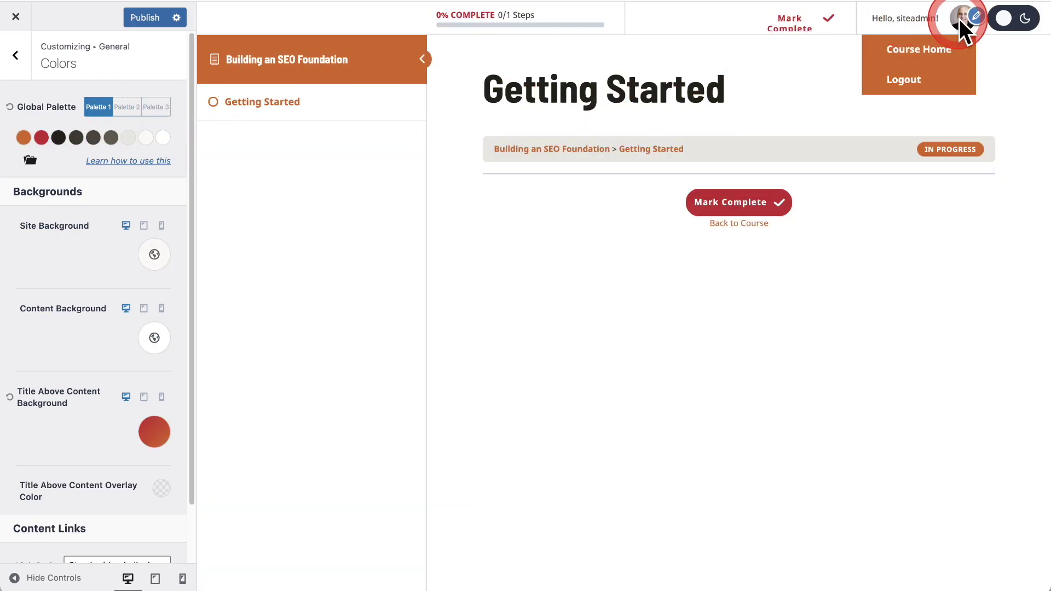
pyautogui.click(1013, 23)
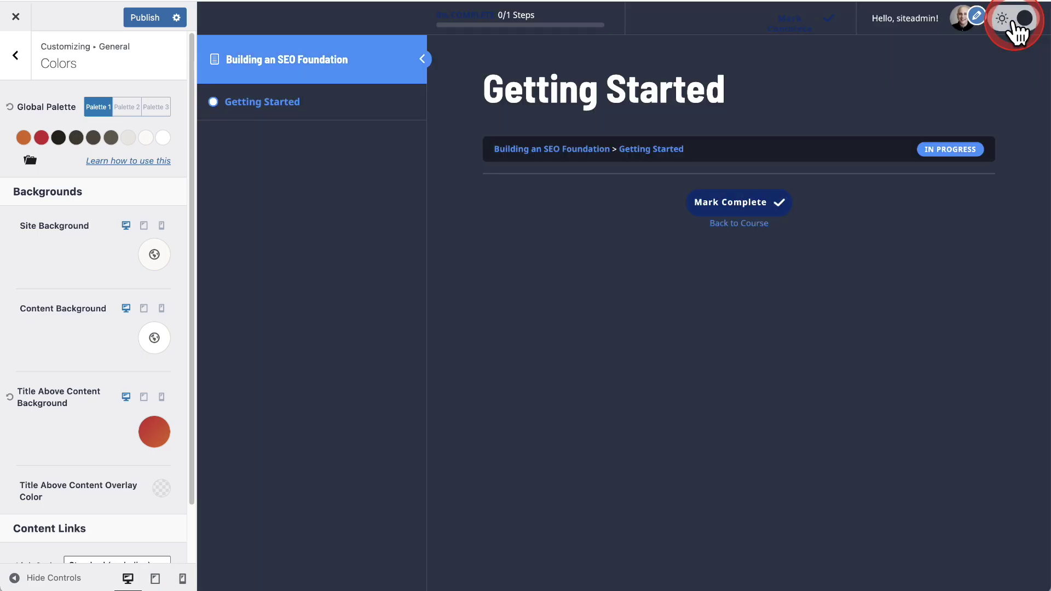
# - Switch the lesson preview back to light mode, then publish the palette changes and close the customizer
pyautogui.click(1015, 24)
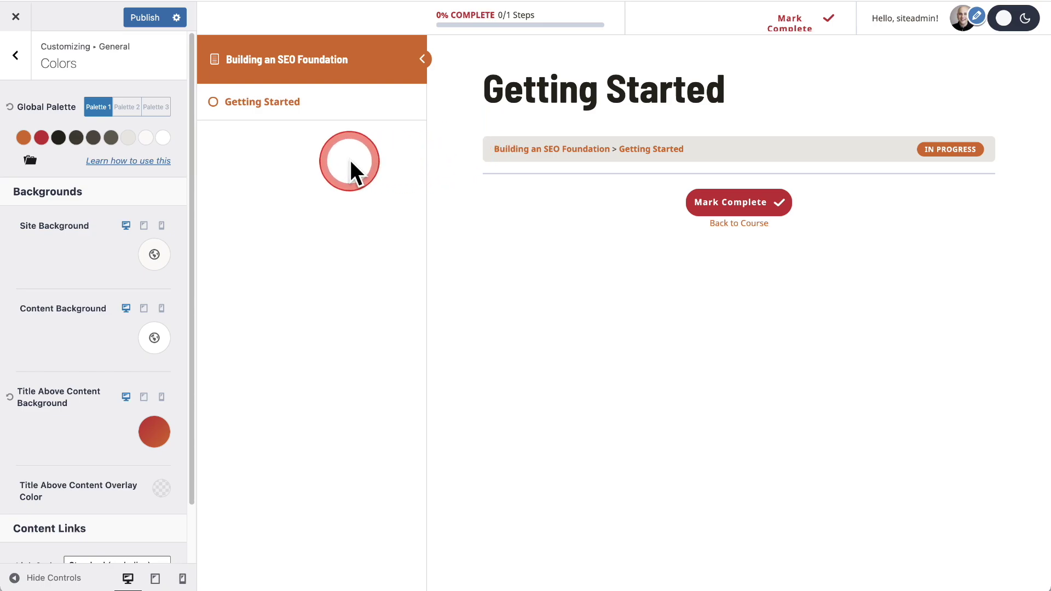
pyautogui.click(152, 15)
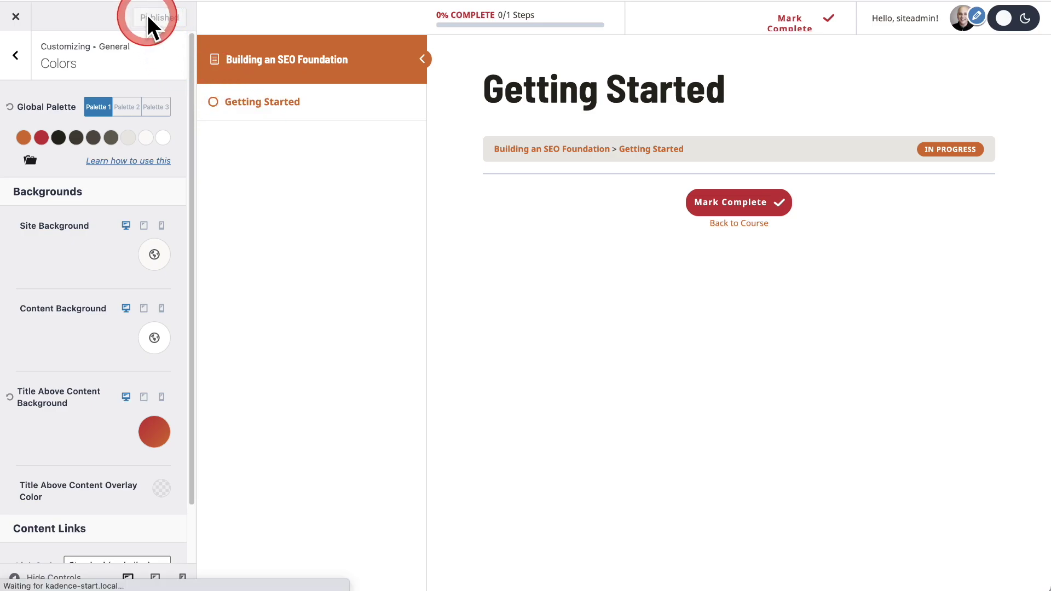
pyautogui.click(15, 17)
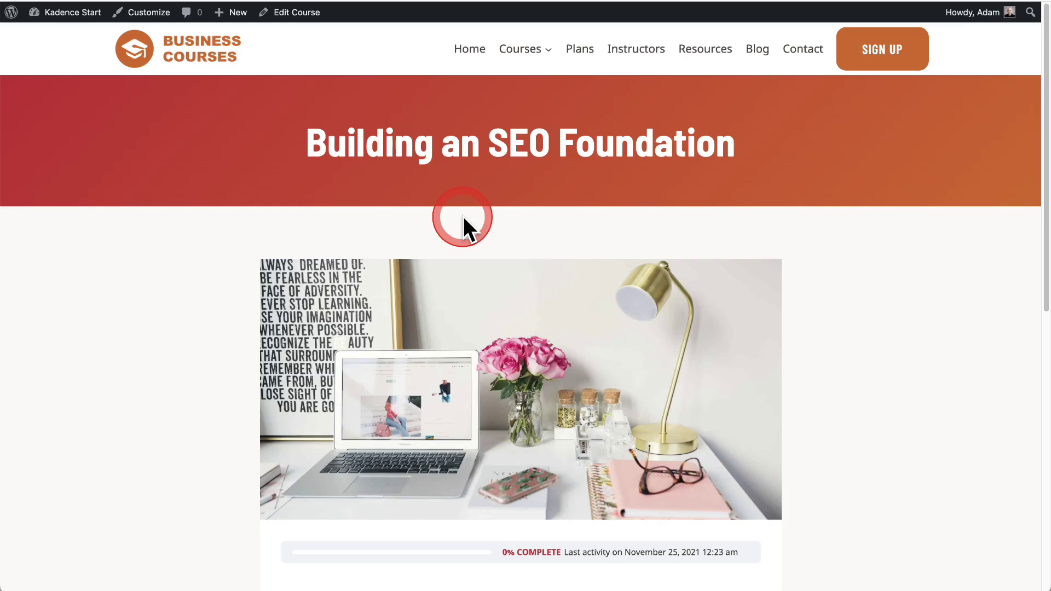
# - Open the Getting Started lesson from the live course page and test its header color switch in both modes
pyautogui.scroll(-10, 463, 218)
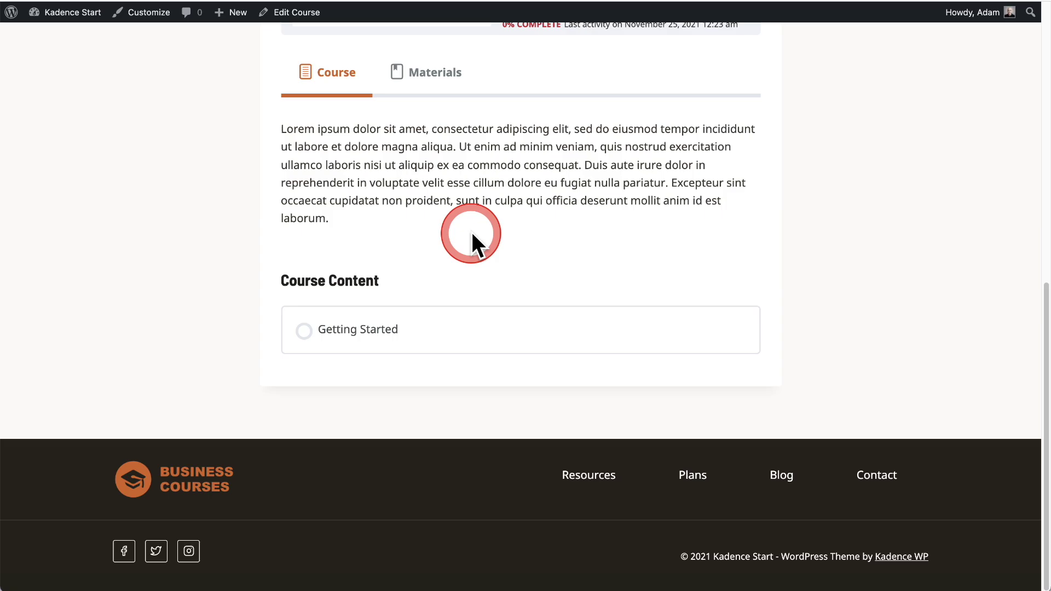
pyautogui.click(390, 332)
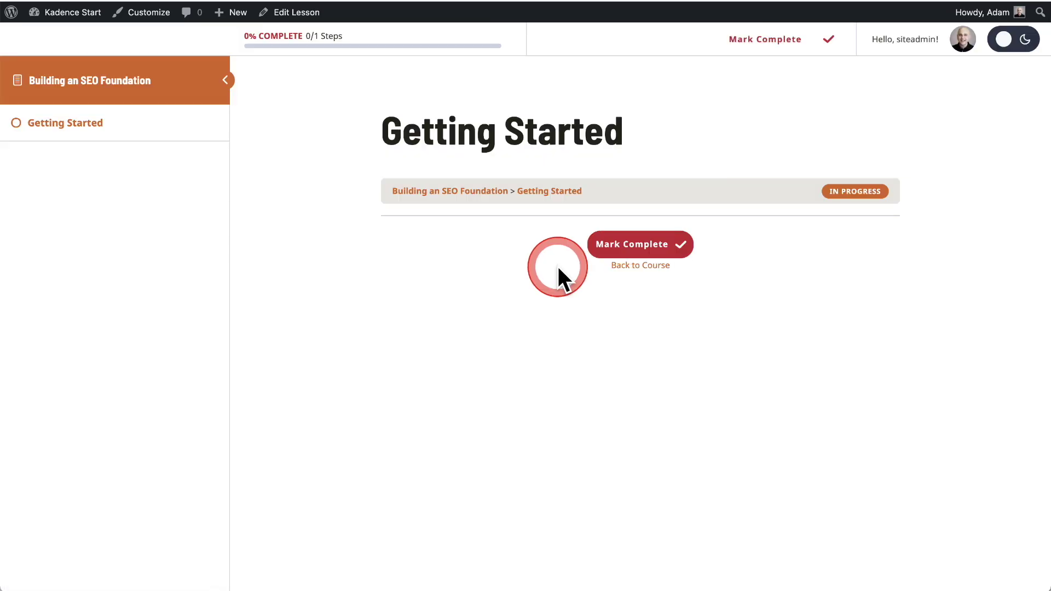
pyautogui.click(1019, 43)
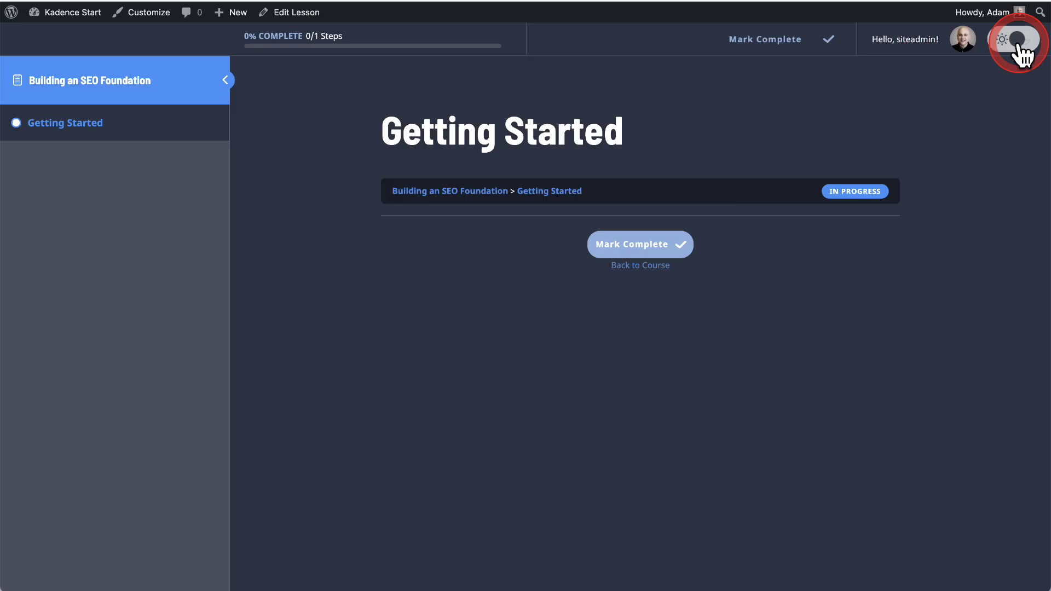
pyautogui.click(1022, 44)
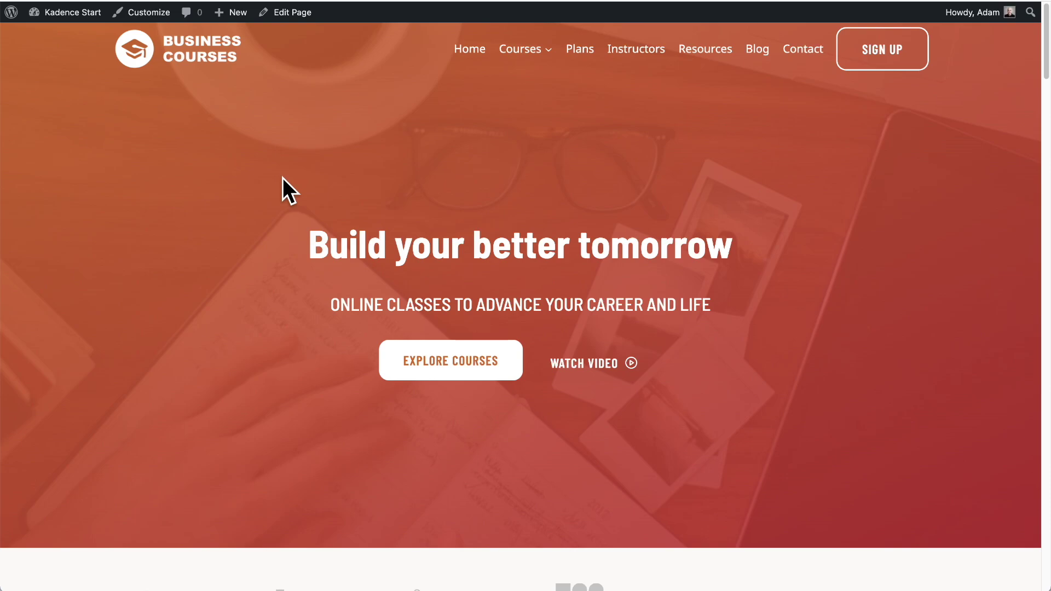
# - Enable the Conditional Headers and Header Addons pro addons in the Kadence theme settings
pyautogui.click(153, 235)
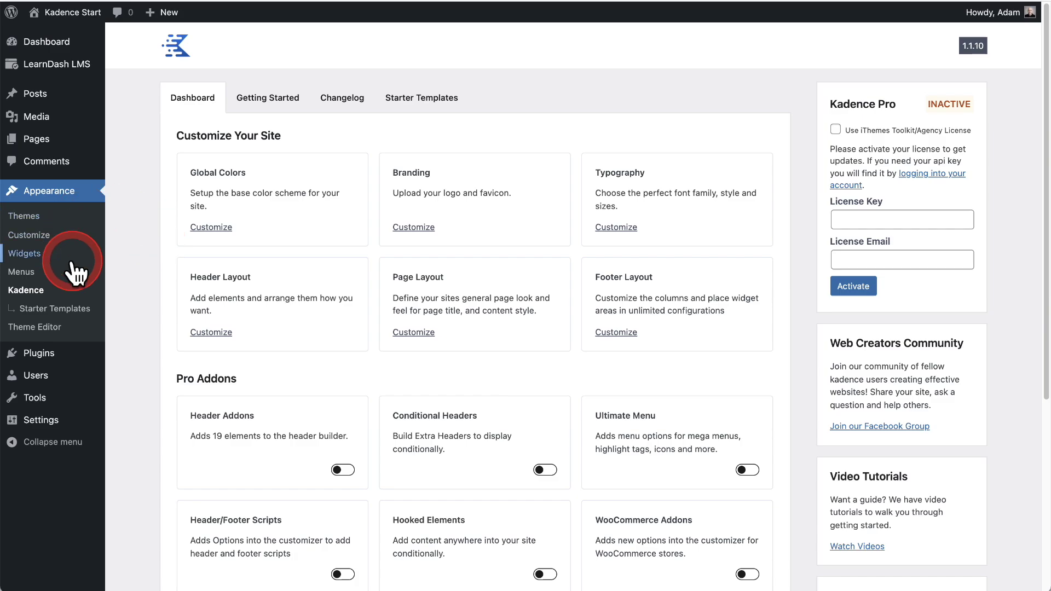
pyautogui.scroll(-2, 457, 265)
pyautogui.scroll(-5, 456, 265)
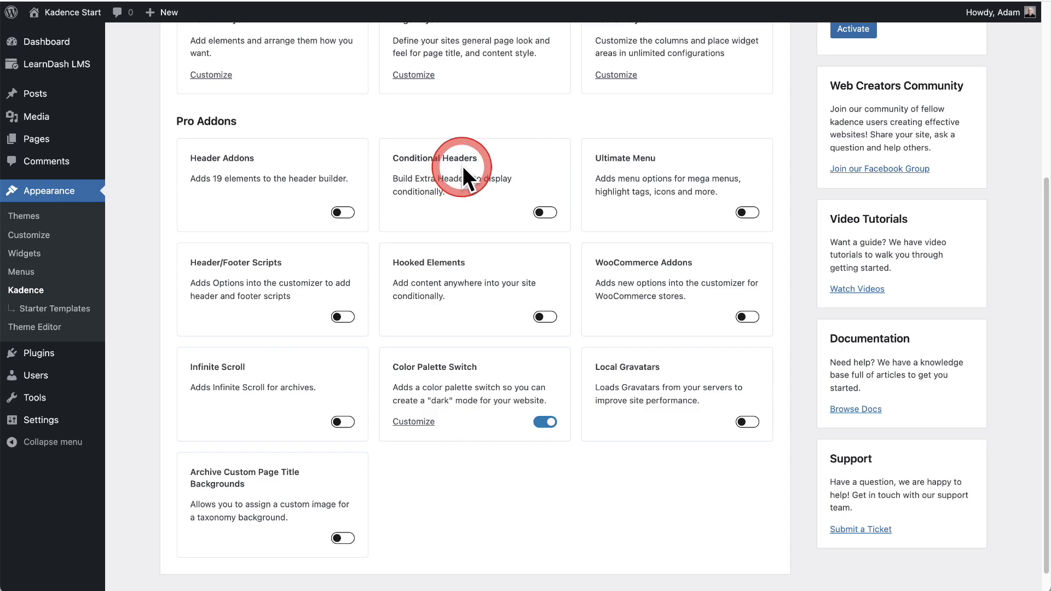
pyautogui.click(541, 213)
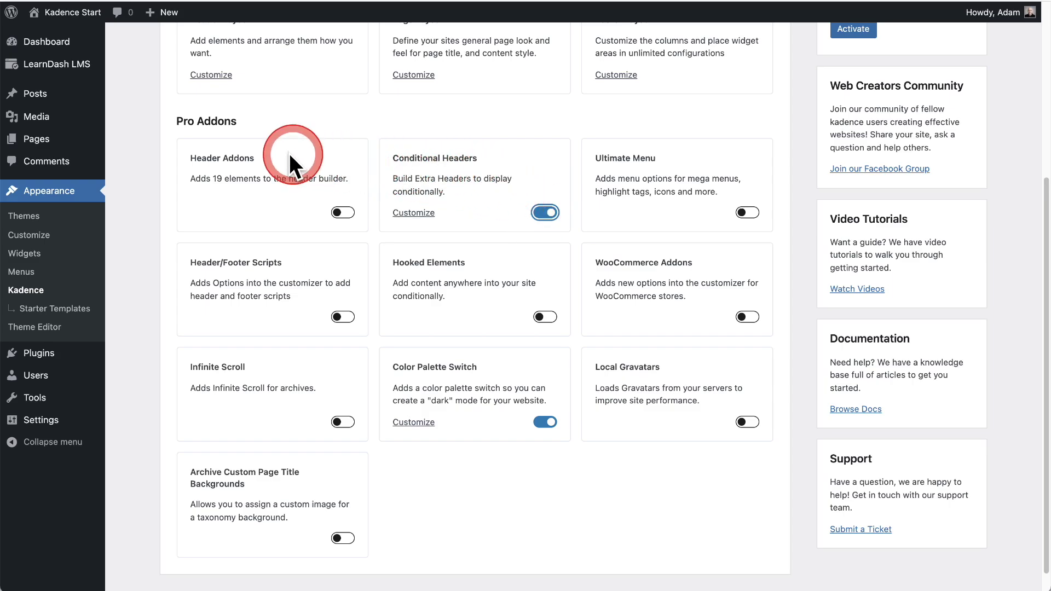
pyautogui.click(342, 212)
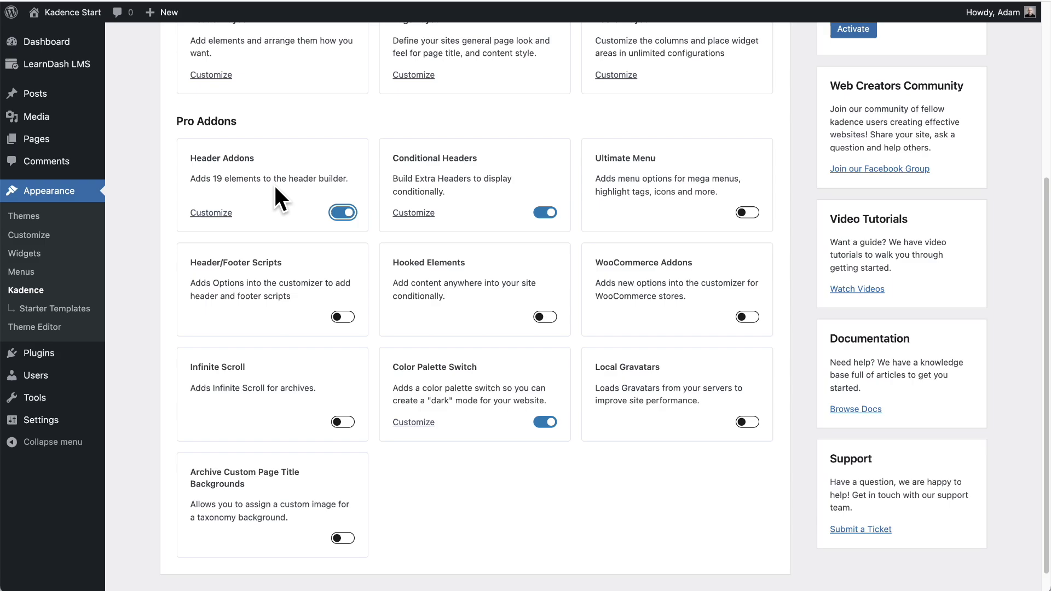
pyautogui.click(219, 193)
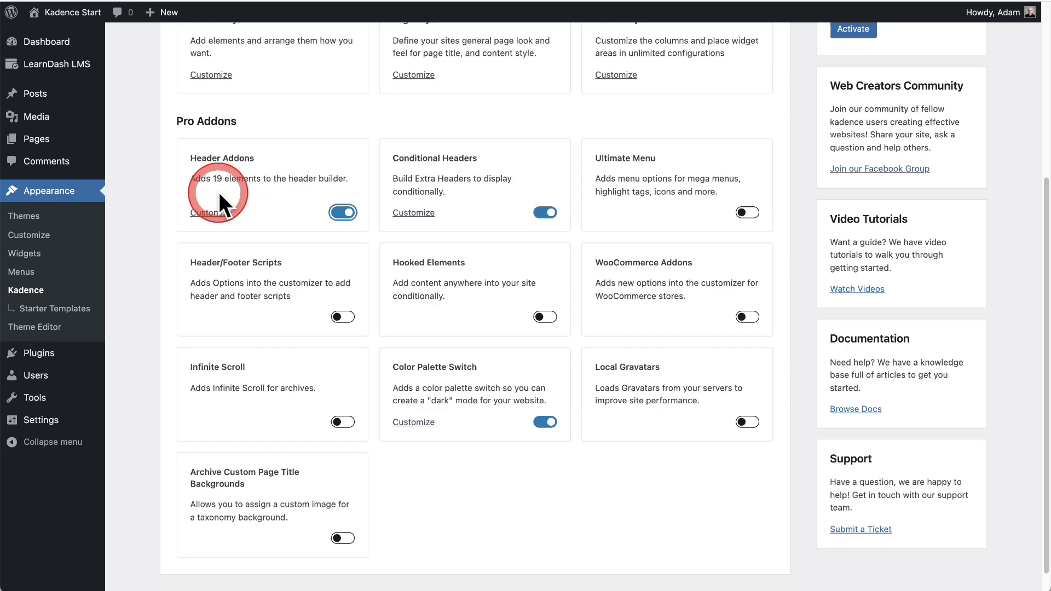
# - Open the Conditional Headers settings of the site header in the theme customizer
pyautogui.click(44, 234)
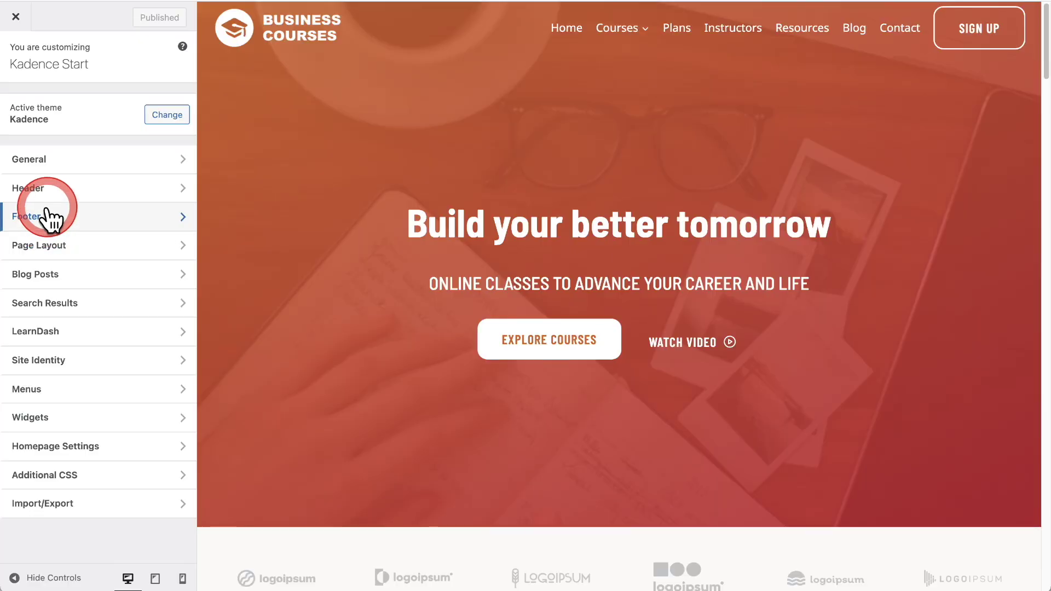
pyautogui.click(40, 192)
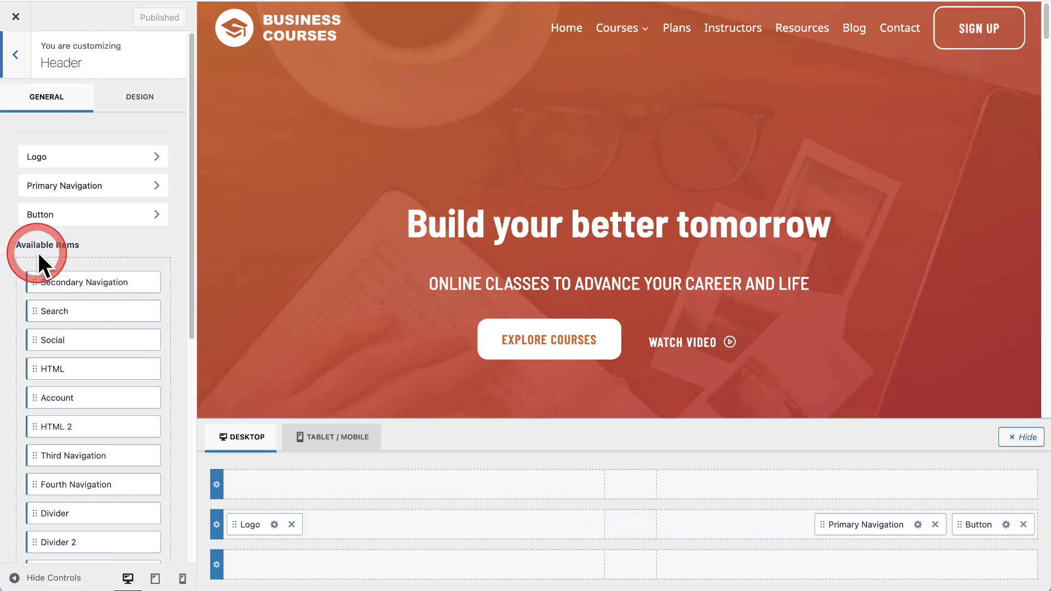
pyautogui.scroll(-5, 49, 269)
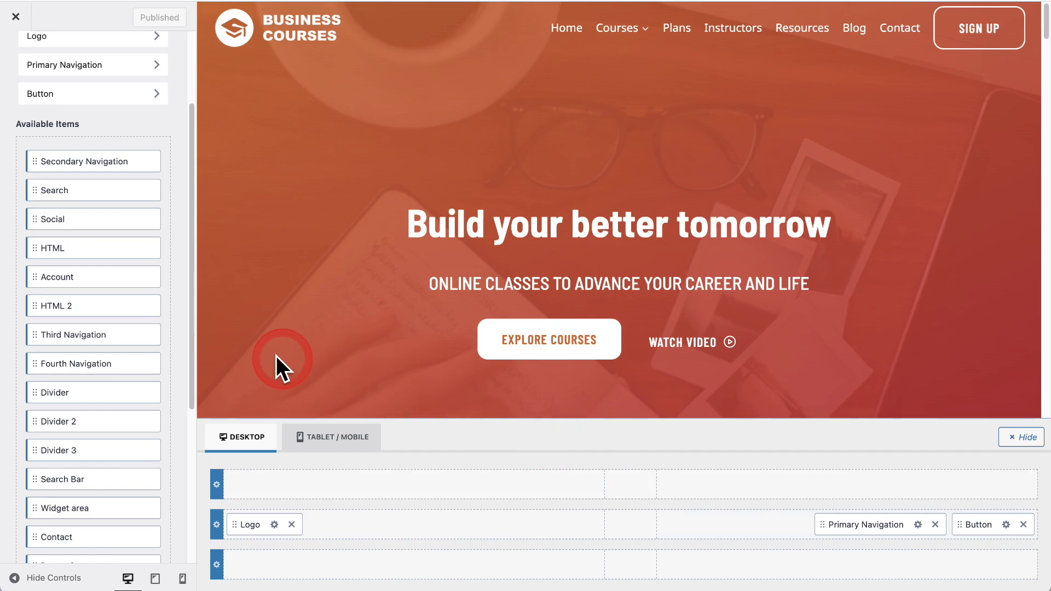
pyautogui.scroll(-5, 138, 318)
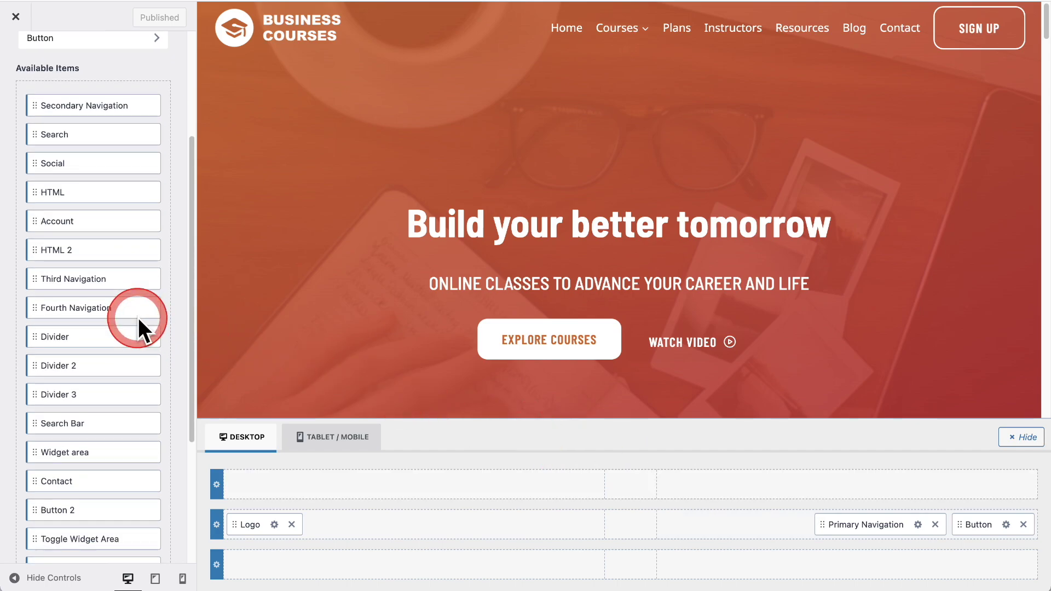
pyautogui.scroll(-1, 138, 317)
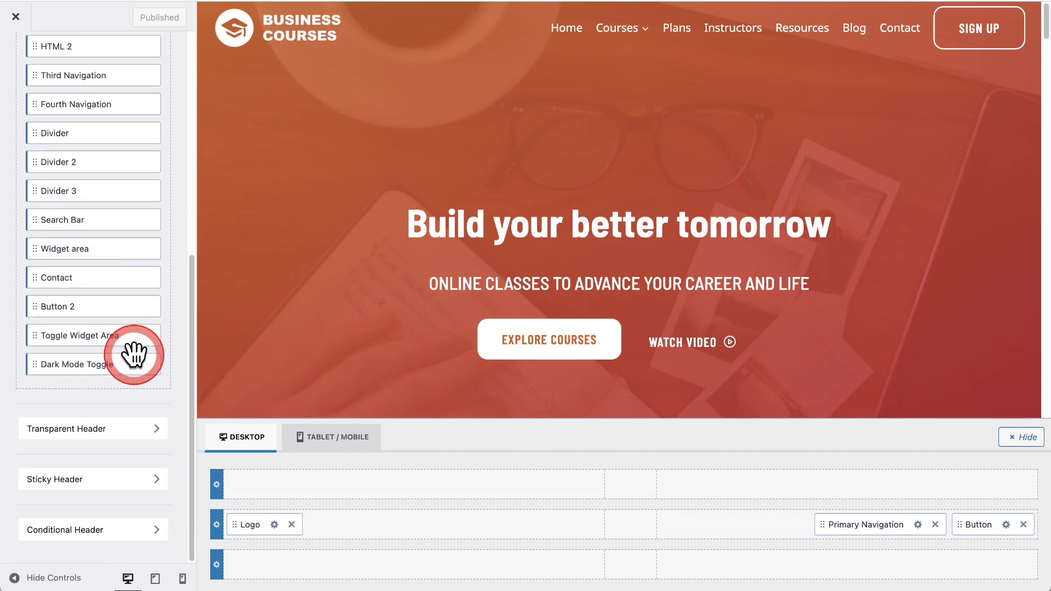
pyautogui.click(77, 530)
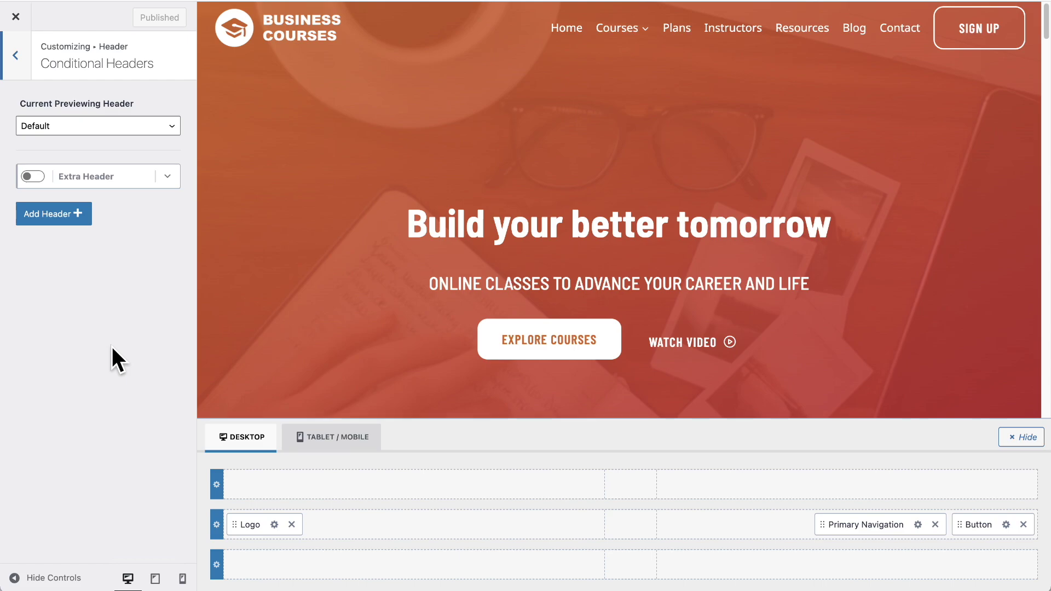
# - Add a new conditional header as a copy of the default header
pyautogui.click(48, 215)
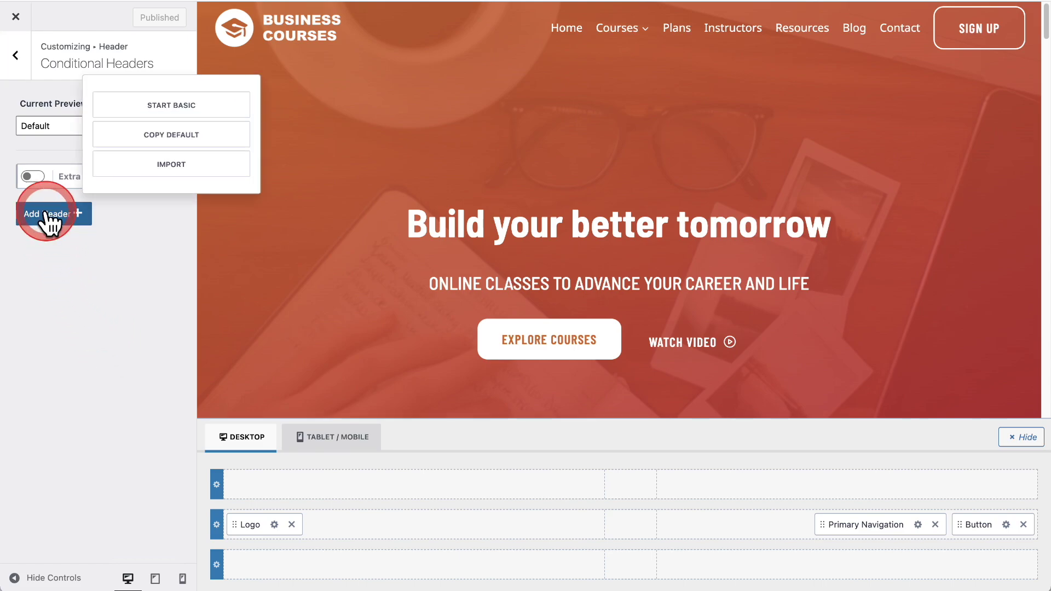
pyautogui.click(138, 144)
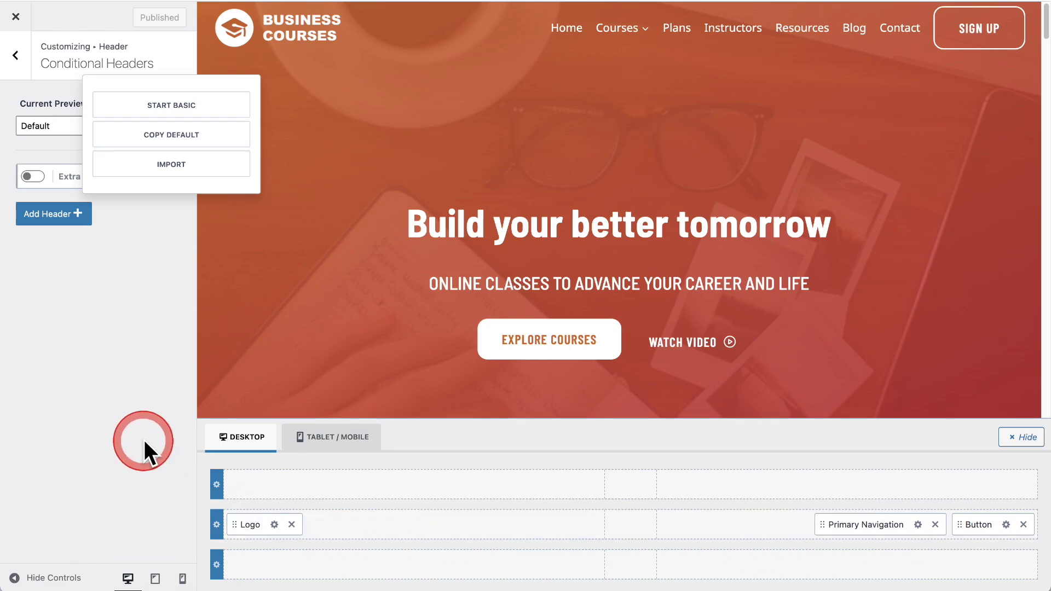
pyautogui.click(174, 144)
pyautogui.click(71, 207)
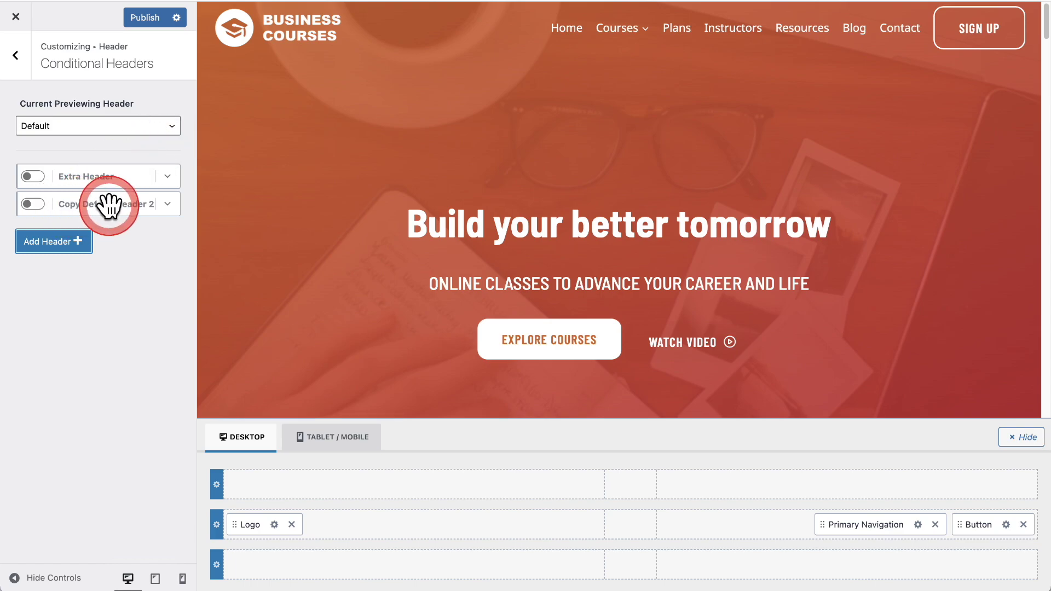
# - Rename the copied conditional header as Logged In Header
pyautogui.click(167, 204)
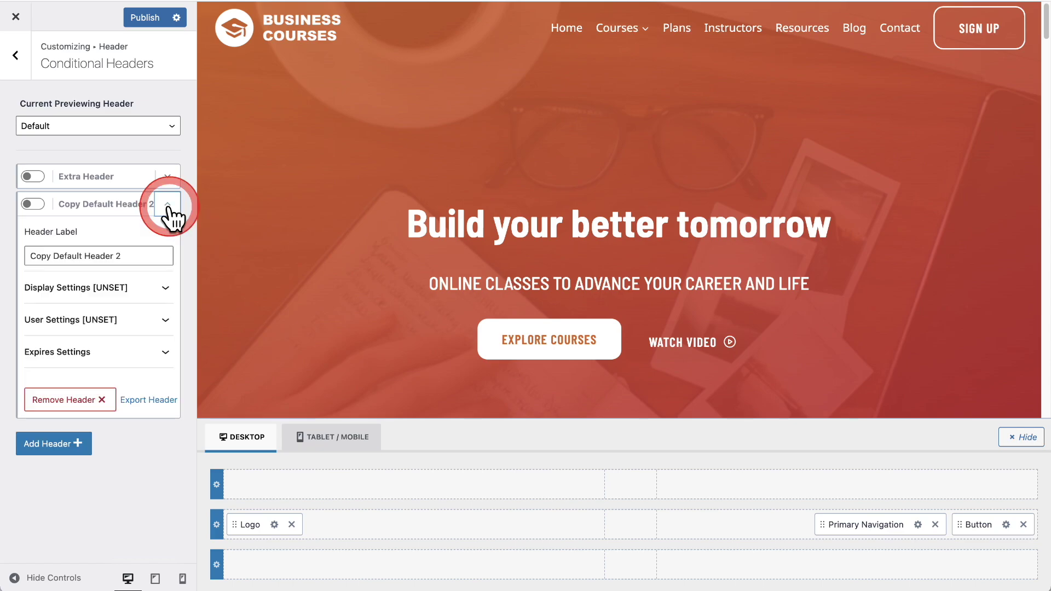
pyautogui.tripleClick(143, 255)
pyautogui.write('Logged In Header')
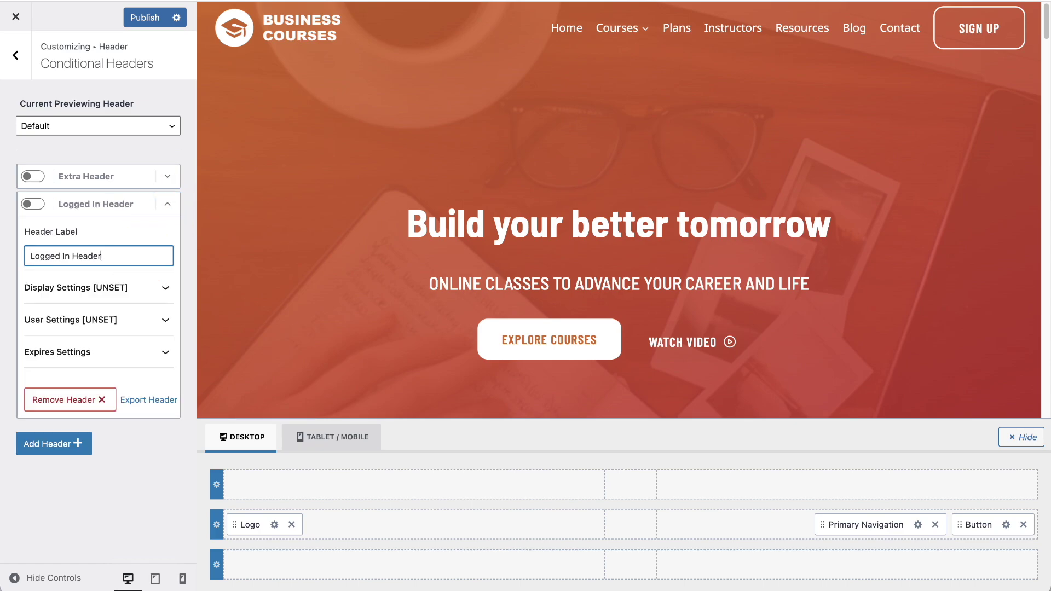
pyautogui.click(144, 256)
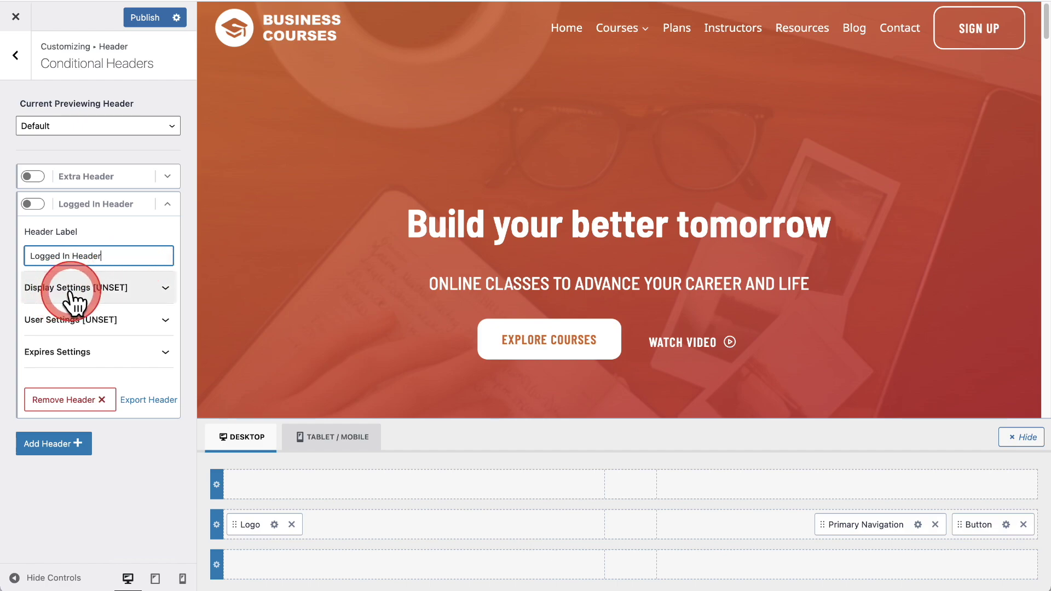
# - Set the Logged In Header's display rule to show on the Entire Site
pyautogui.click(167, 288)
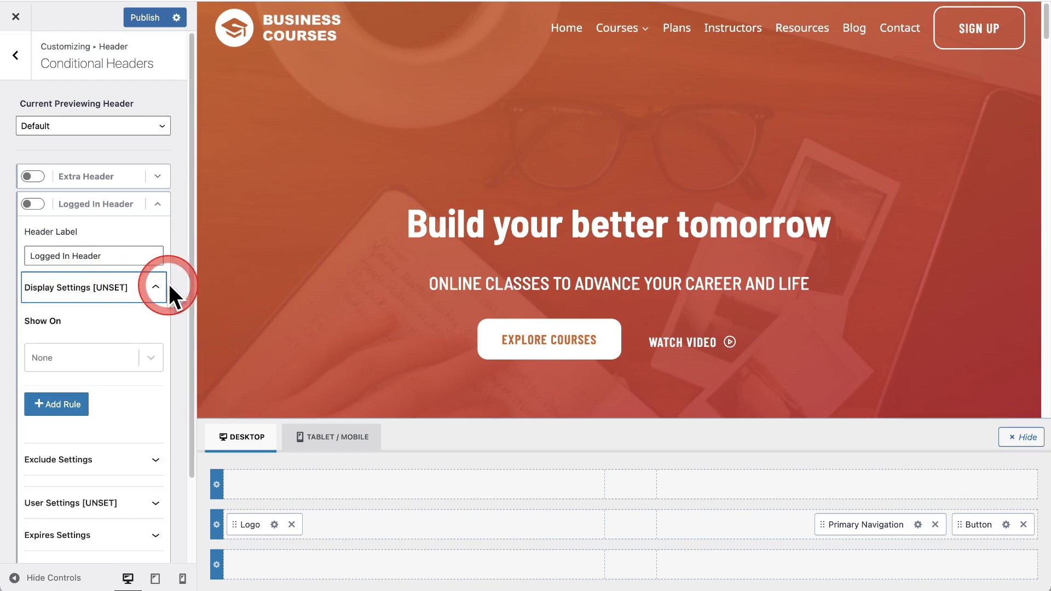
pyautogui.scroll(-2, 139, 298)
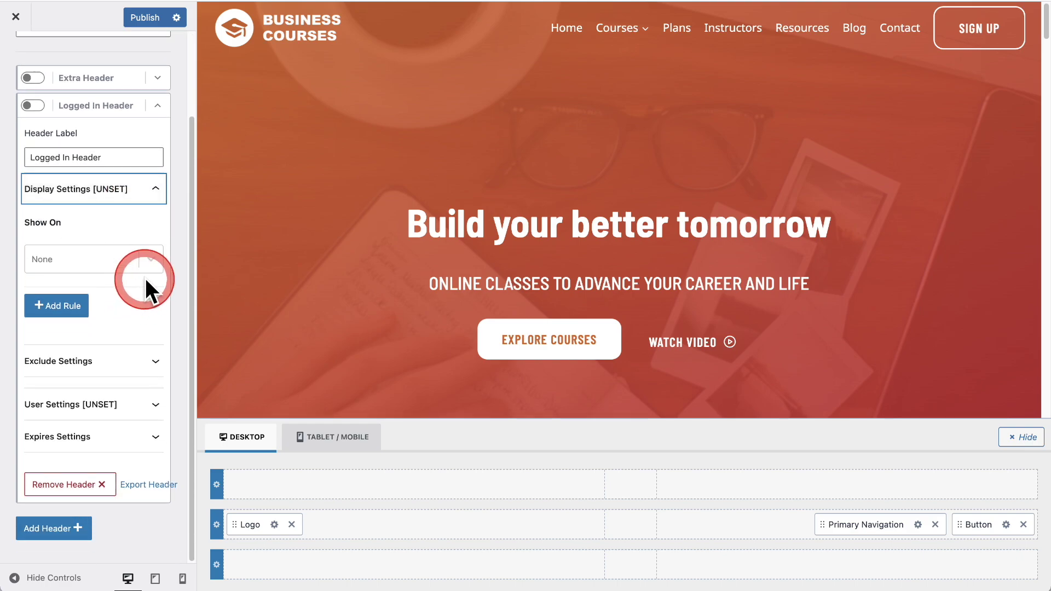
pyautogui.click(152, 258)
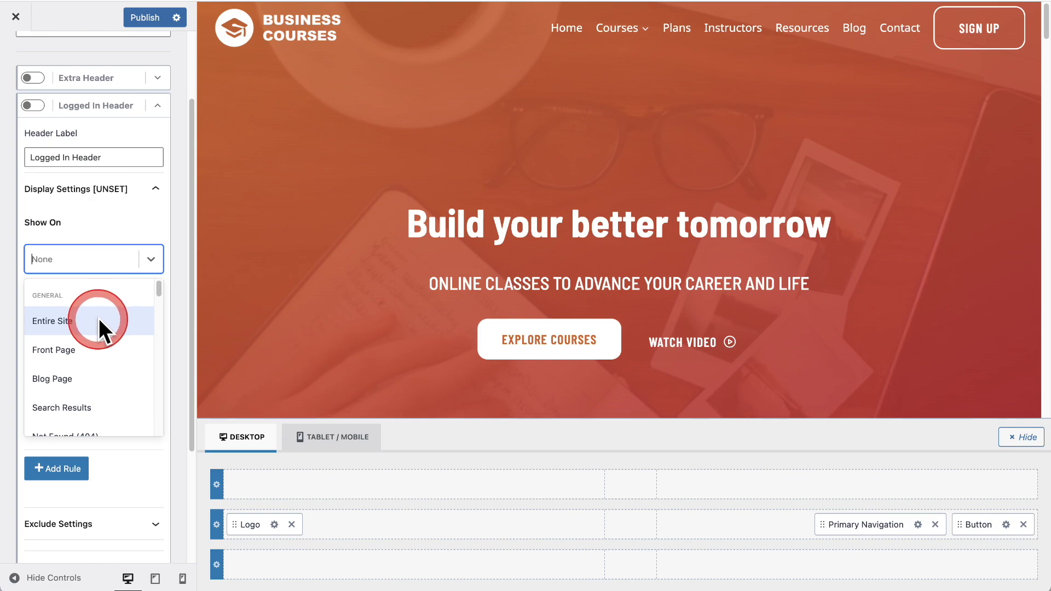
pyautogui.scroll(-5, 99, 320)
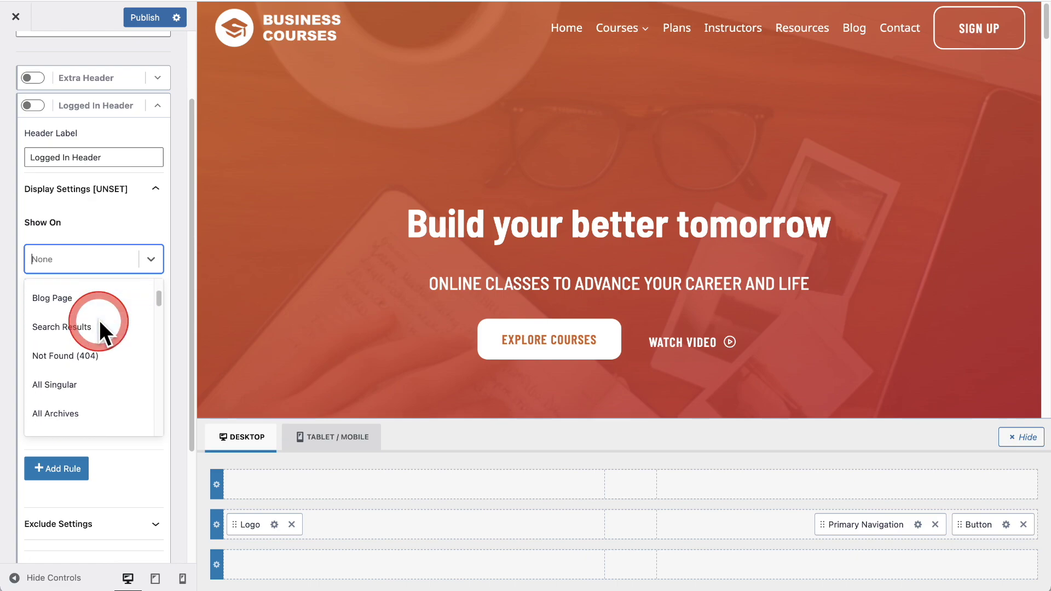
pyautogui.scroll(5, 99, 320)
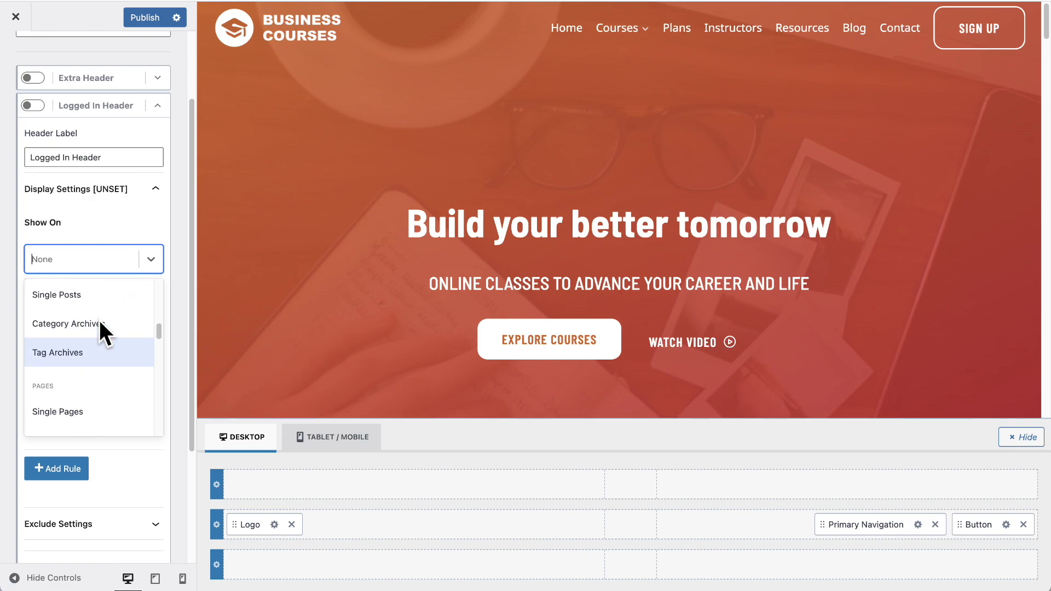
pyautogui.click(99, 327)
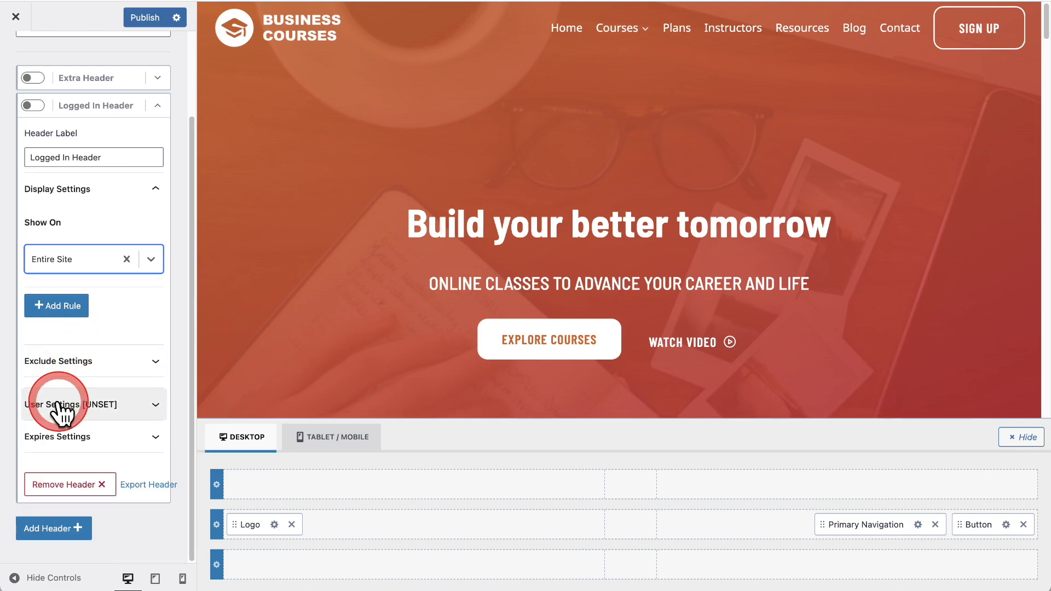
# - Restrict the Logged In Header's visibility to Logged in Users in its user settings
pyautogui.click(154, 405)
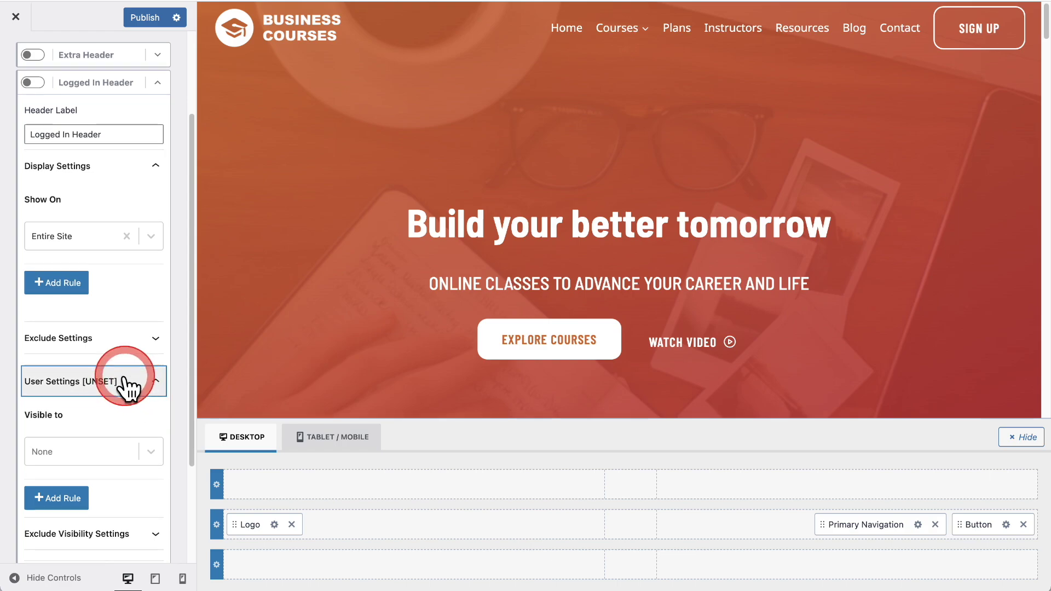
pyautogui.scroll(-3, 82, 350)
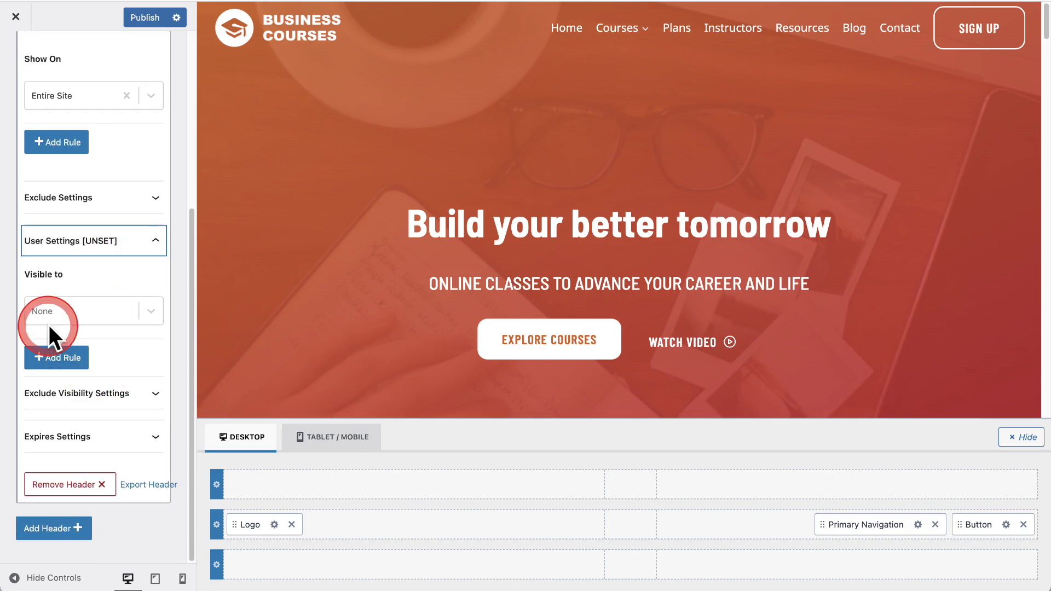
pyautogui.click(149, 311)
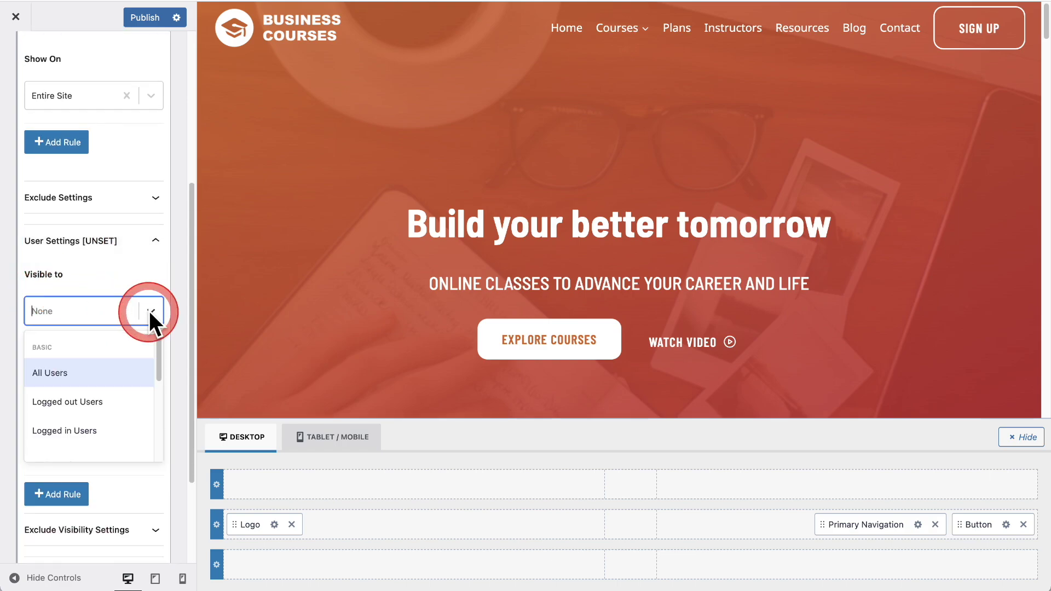
pyautogui.click(85, 431)
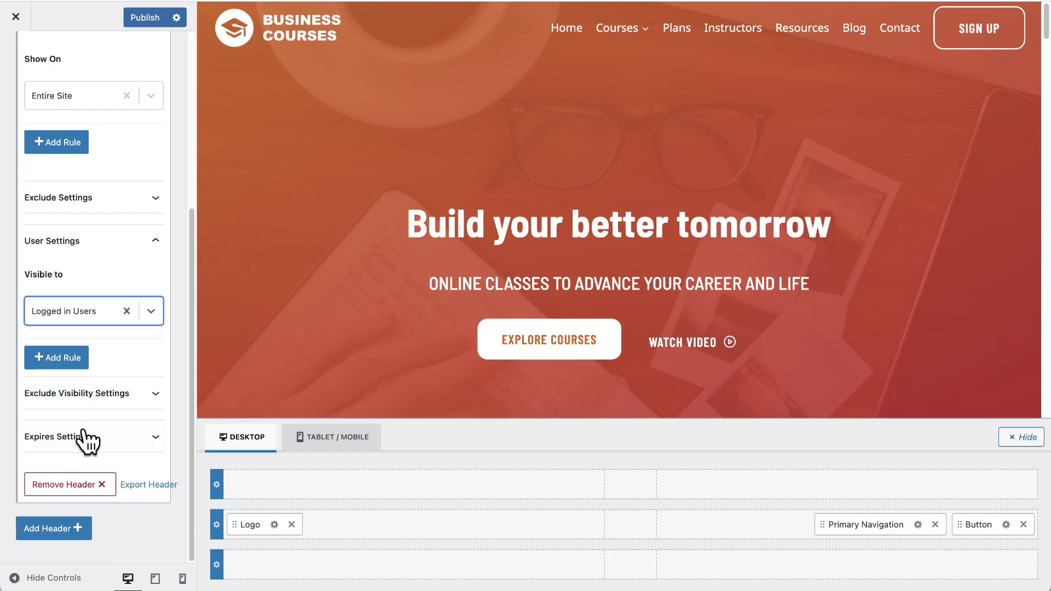
pyautogui.click(94, 393)
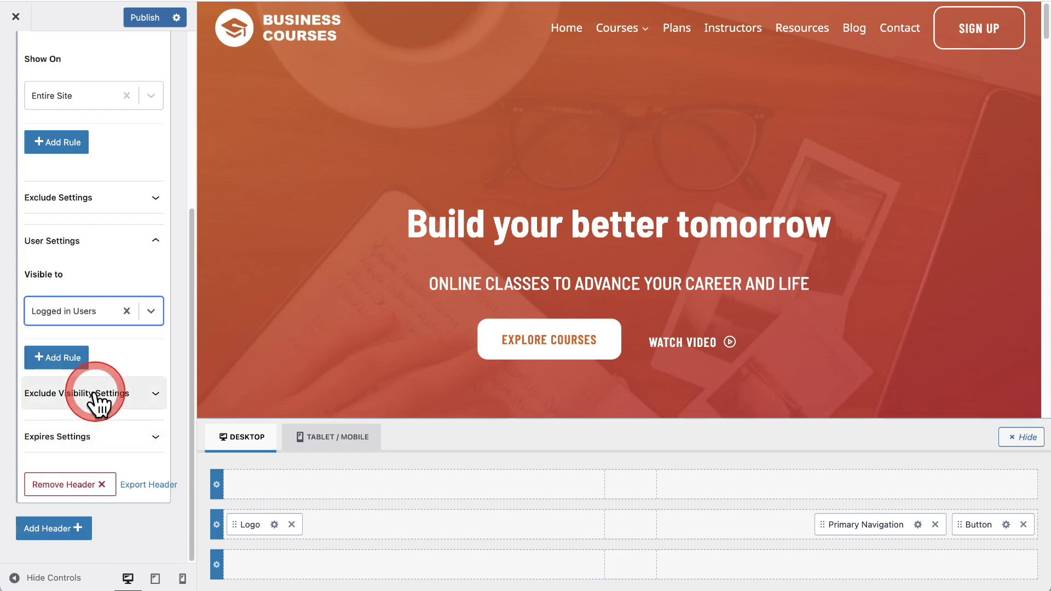
# - Enable the Logged In Header and collapse its settings
pyautogui.click(64, 438)
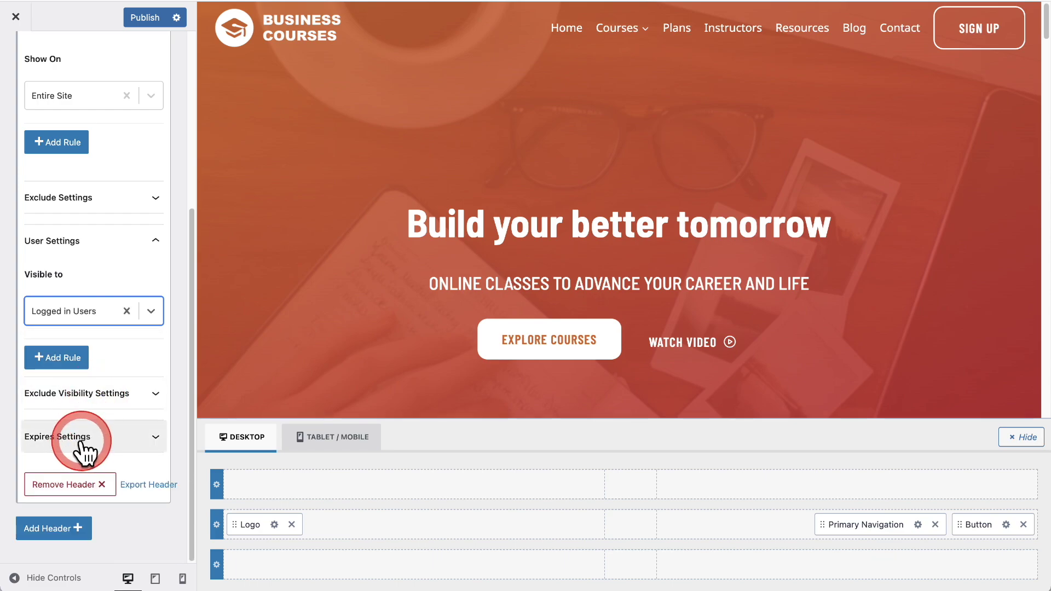
pyautogui.scroll(5, 113, 422)
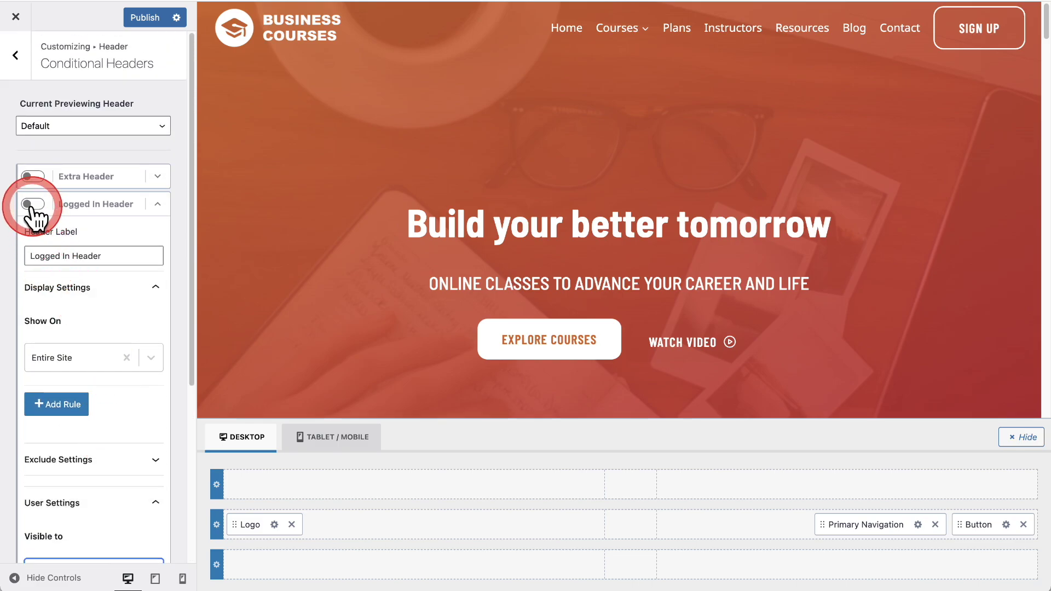
pyautogui.click(31, 204)
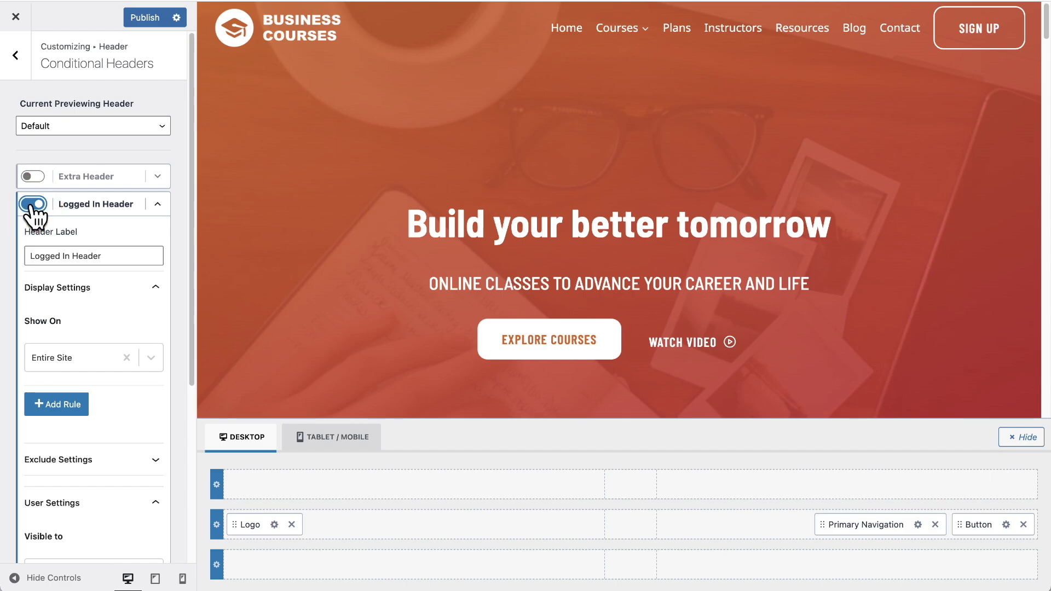
pyautogui.click(156, 204)
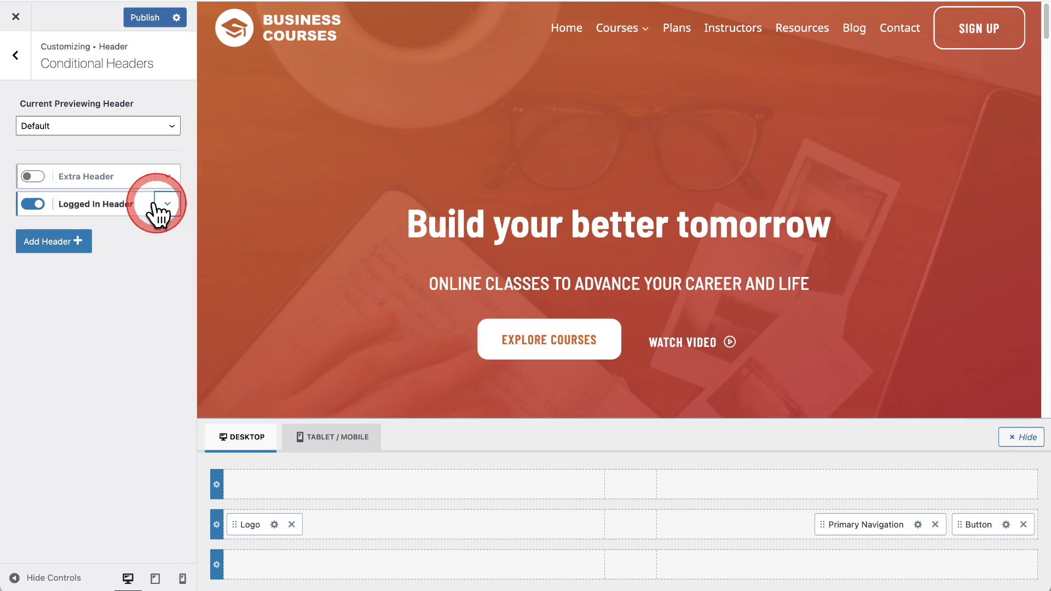
# - Remove the unused Extra Header from the conditional headers and publish the change
pyautogui.click(167, 176)
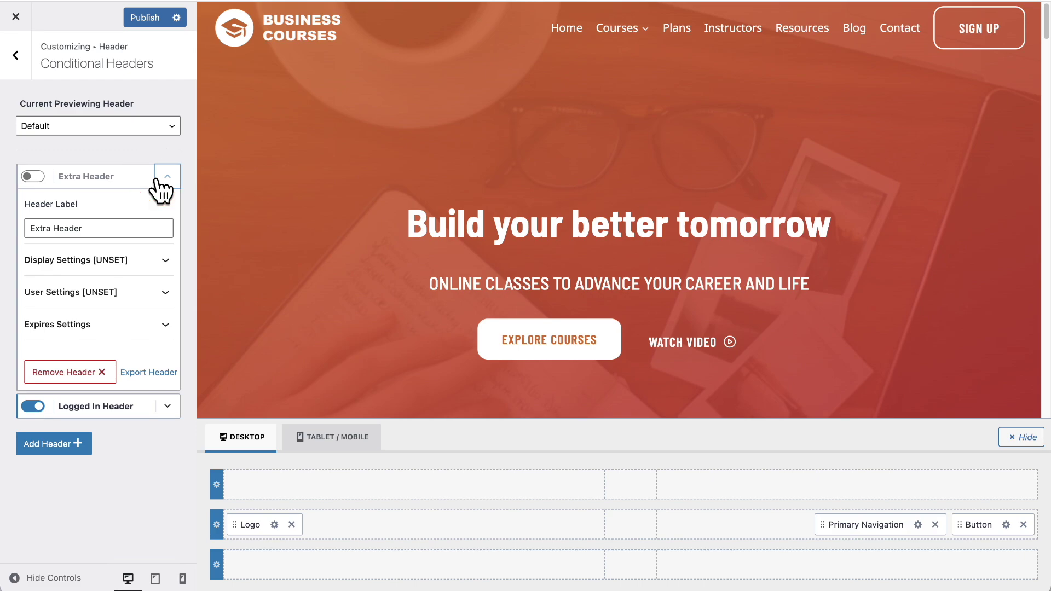
pyautogui.click(80, 374)
pyautogui.click(132, 308)
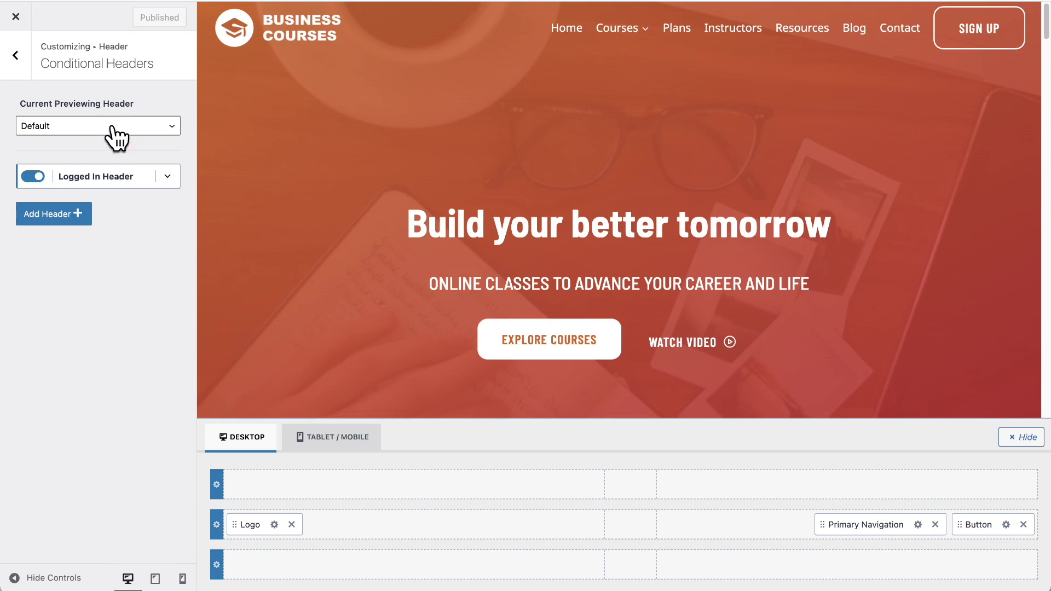
# - Switch the previewed header to Logged In Header, saving the settings to reload the customizer in preview mode
pyautogui.click(162, 127)
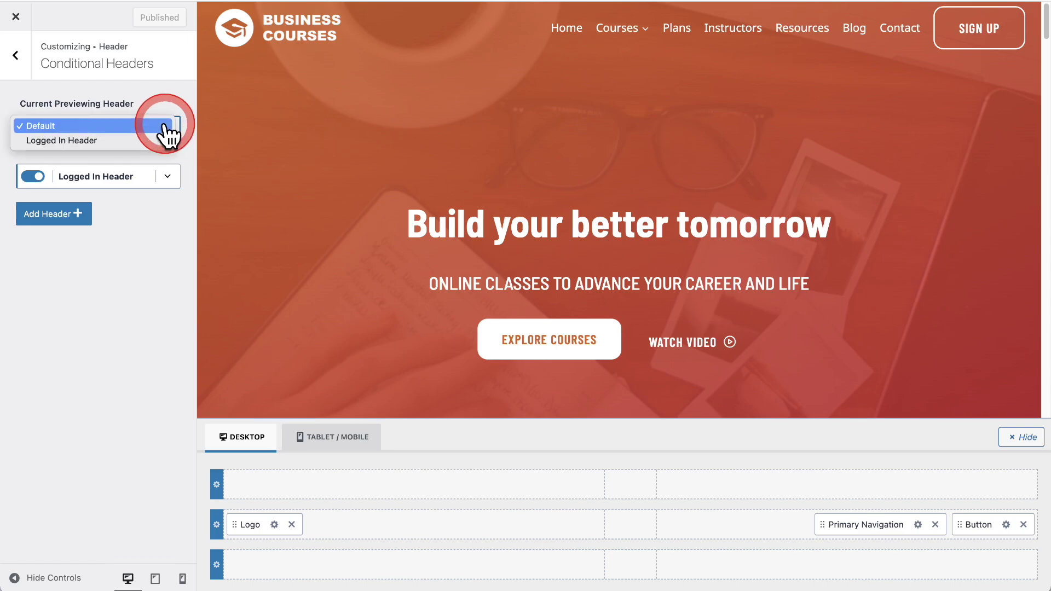
pyautogui.click(82, 140)
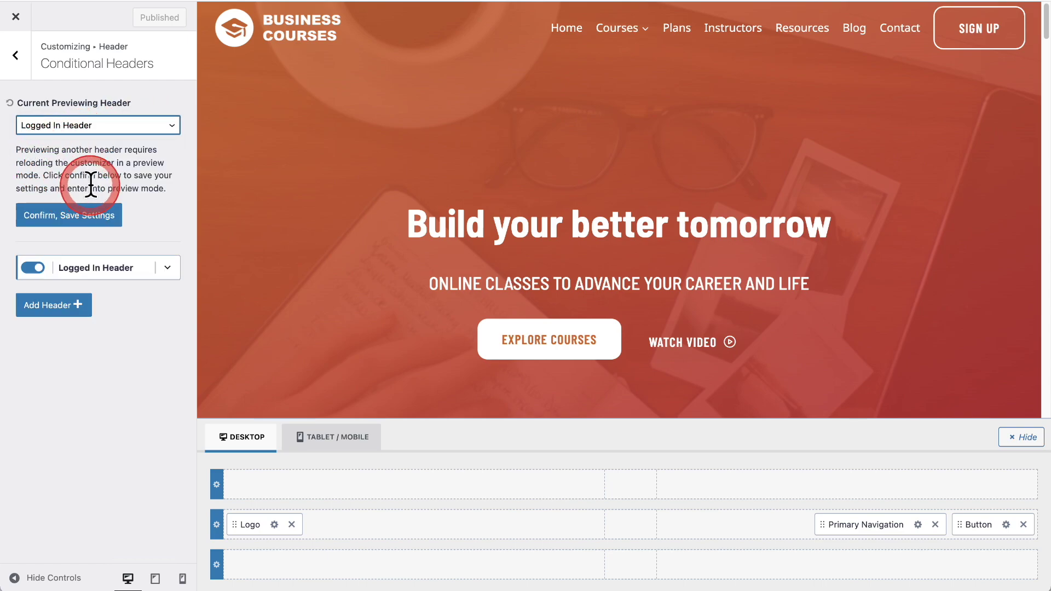
pyautogui.click(68, 218)
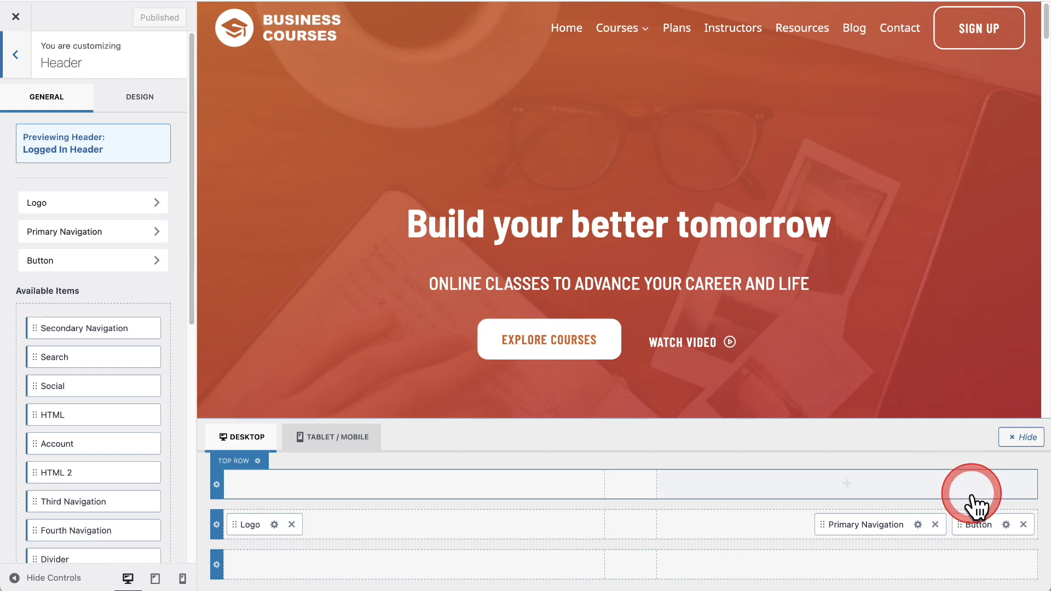
# - Replace the sign-up Button in the desktop header's main row with the Account item, placed after the Primary Navigation
pyautogui.click(1023, 524)
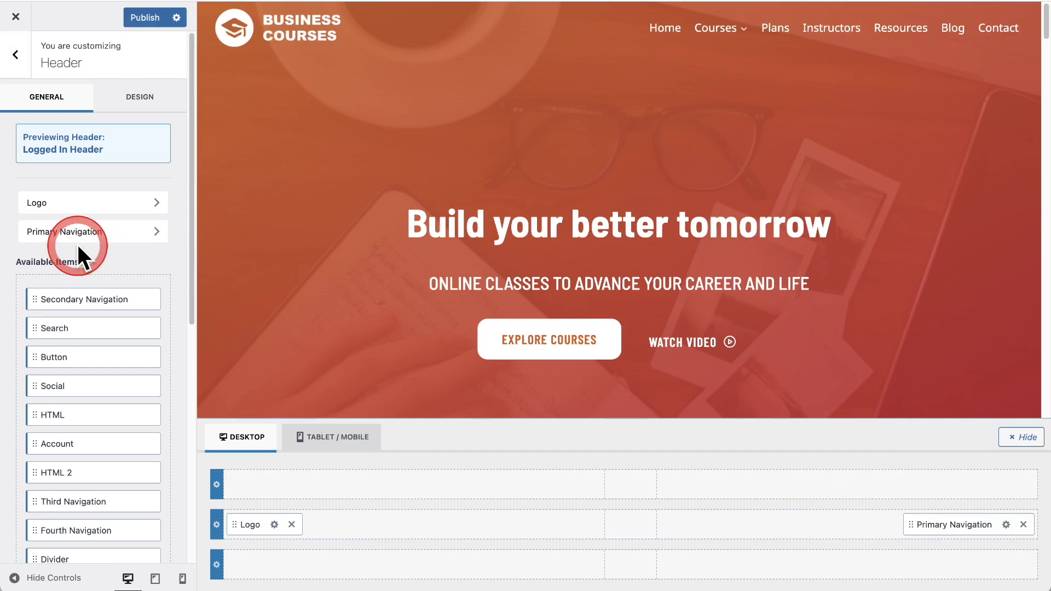
pyautogui.scroll(-5, 86, 244)
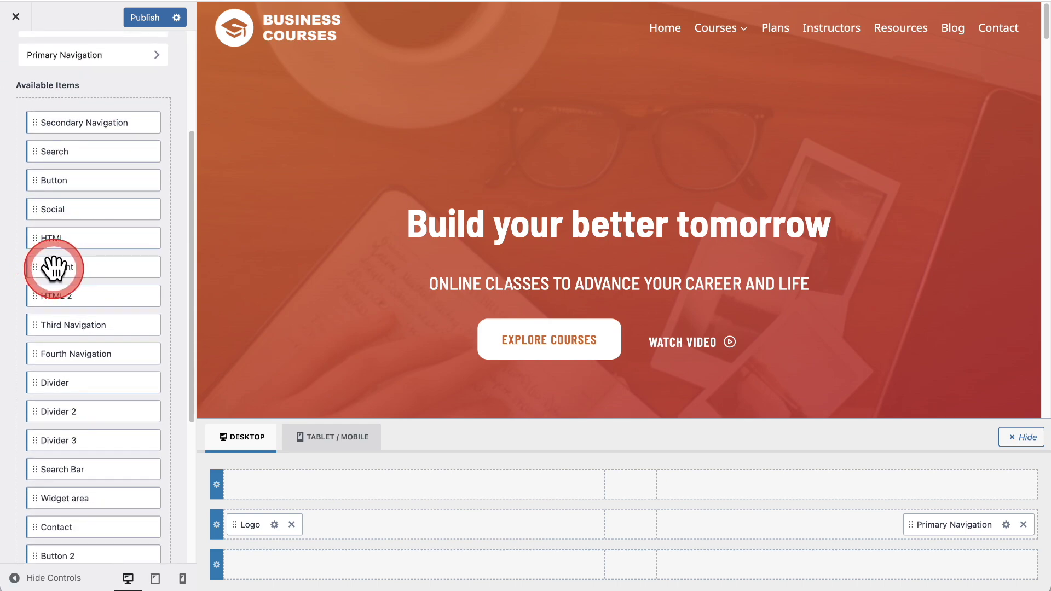
pyautogui.moveTo(54, 268); pyautogui.dragTo(1000, 524)
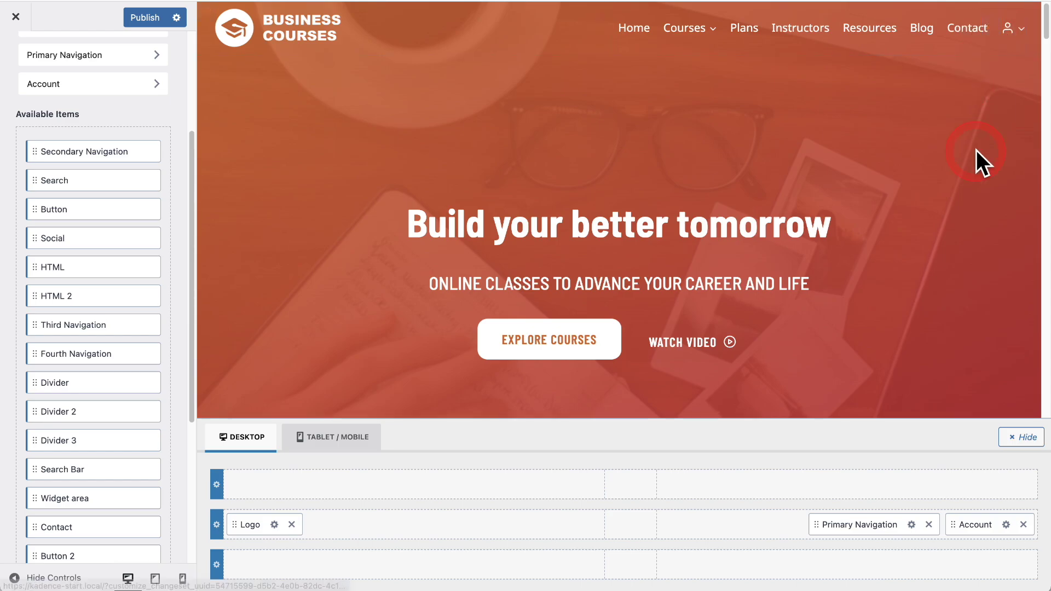
# - Set the header Account item's logged-in style to User Name + Avatar, trying Label + Avatar first
pyautogui.click(1009, 519)
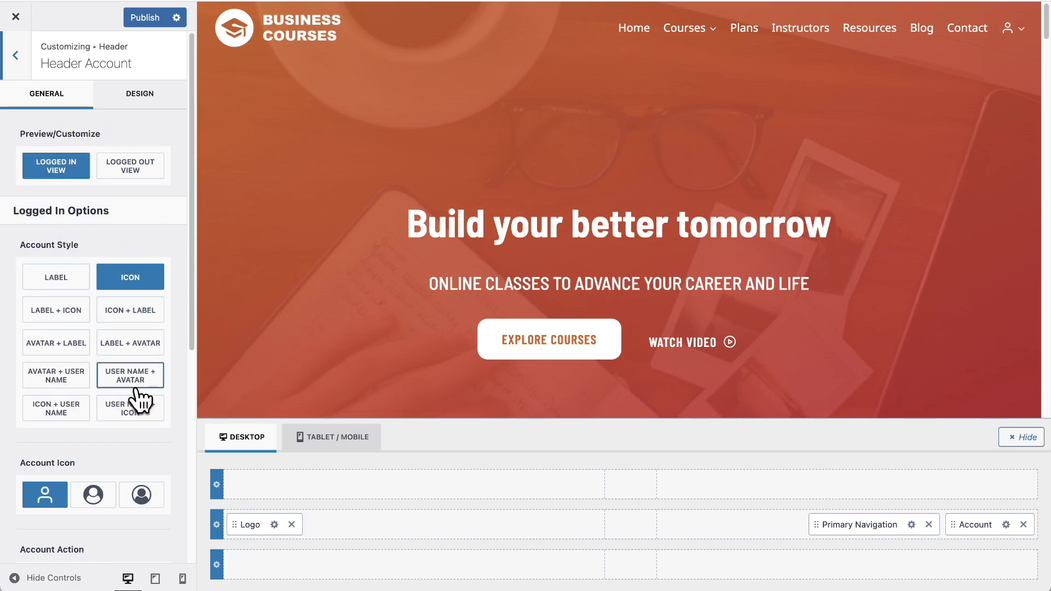
pyautogui.click(133, 102)
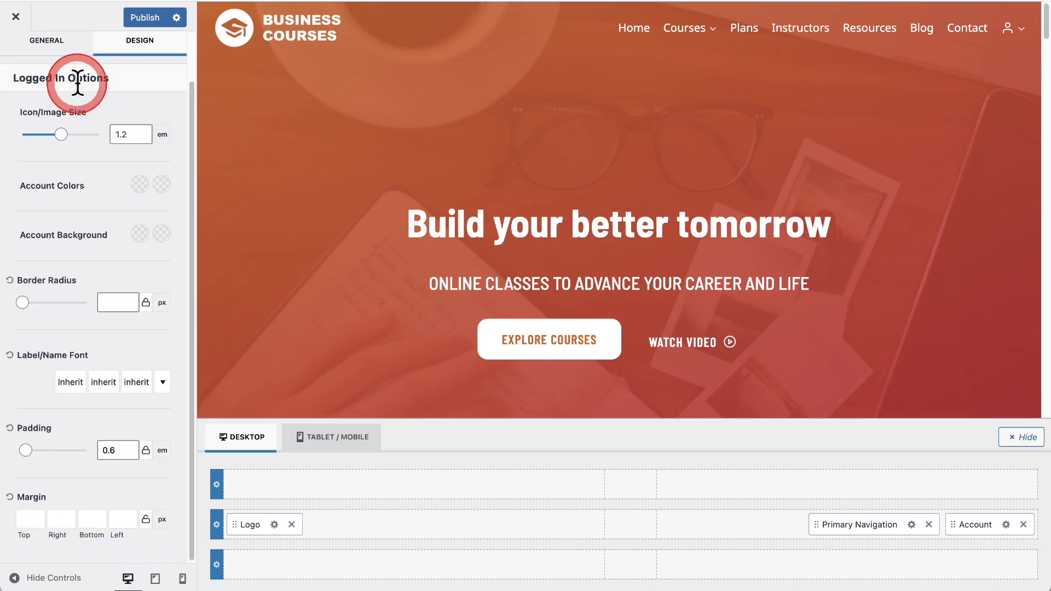
pyautogui.scroll(2, 74, 90)
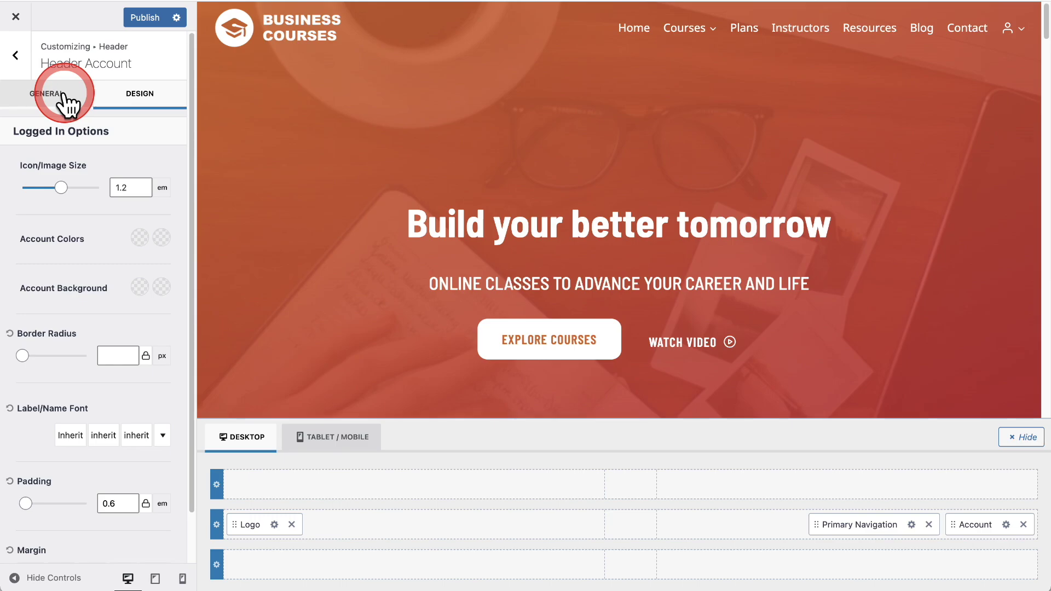
pyautogui.click(60, 94)
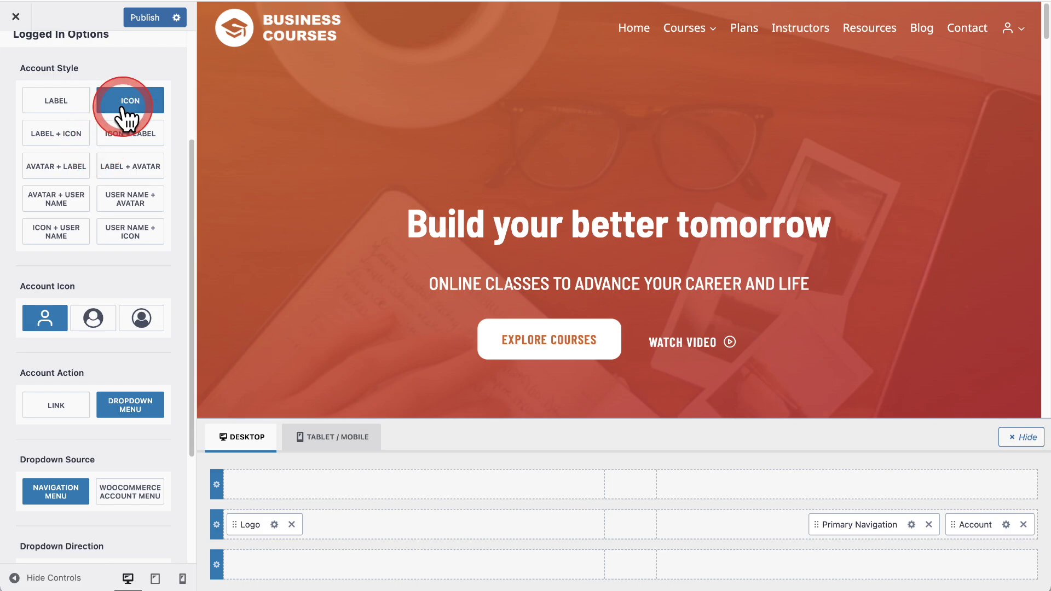
pyautogui.click(119, 172)
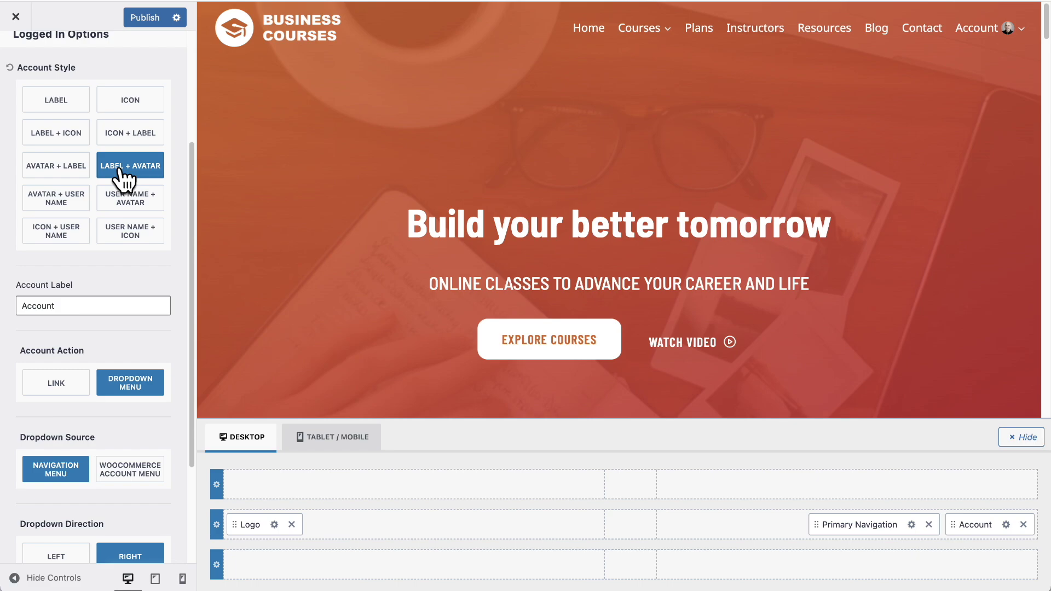
pyautogui.click(121, 169)
pyautogui.click(123, 171)
pyautogui.click(129, 200)
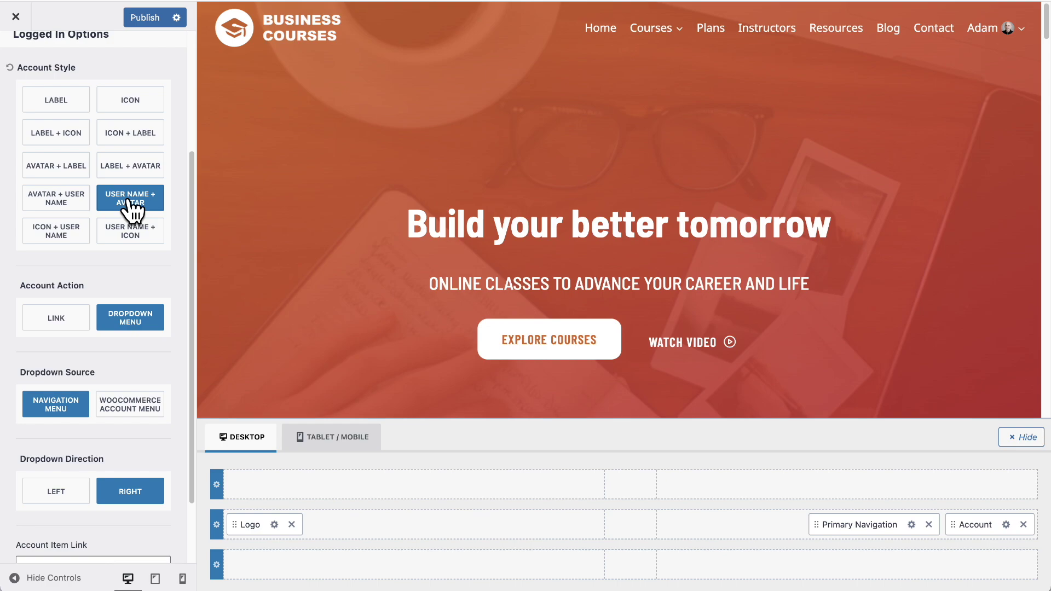
pyautogui.click(128, 200)
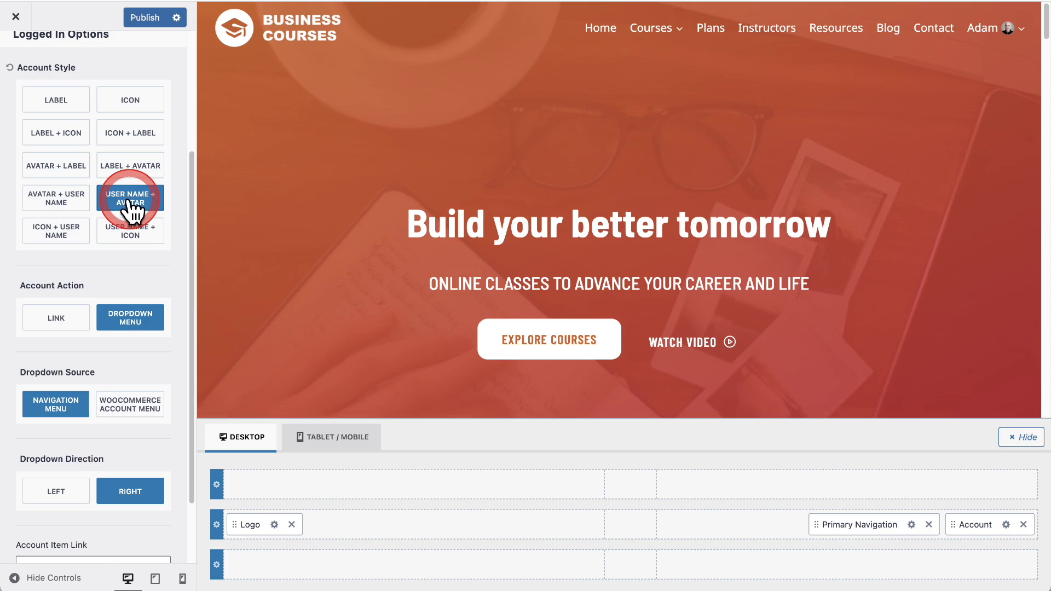
# - Change the account avatar's Icon/Image Size unit to px and set the size to 35
pyautogui.scroll(5, 130, 202)
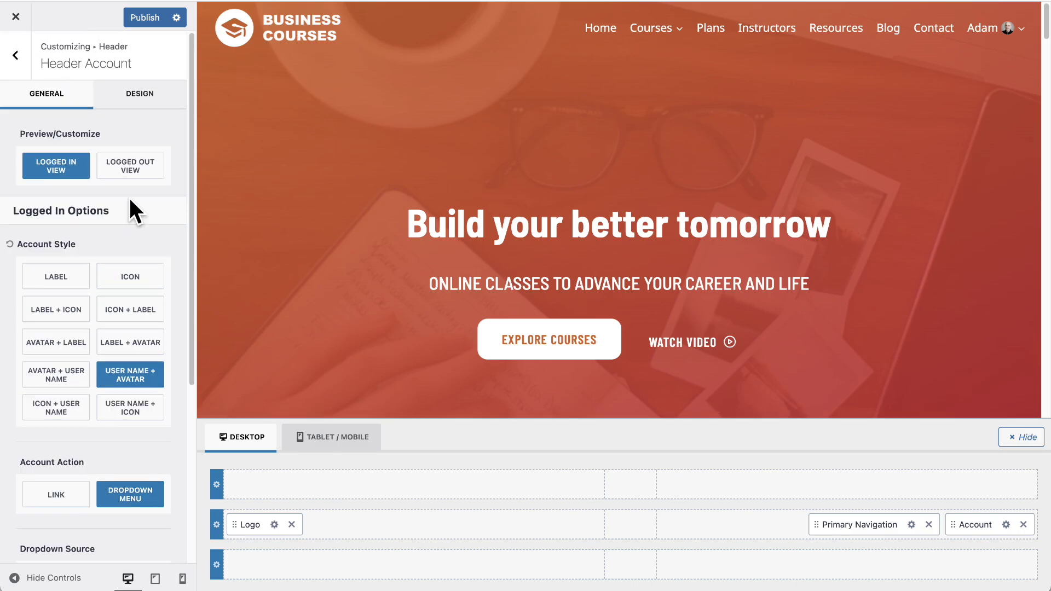
pyautogui.click(140, 98)
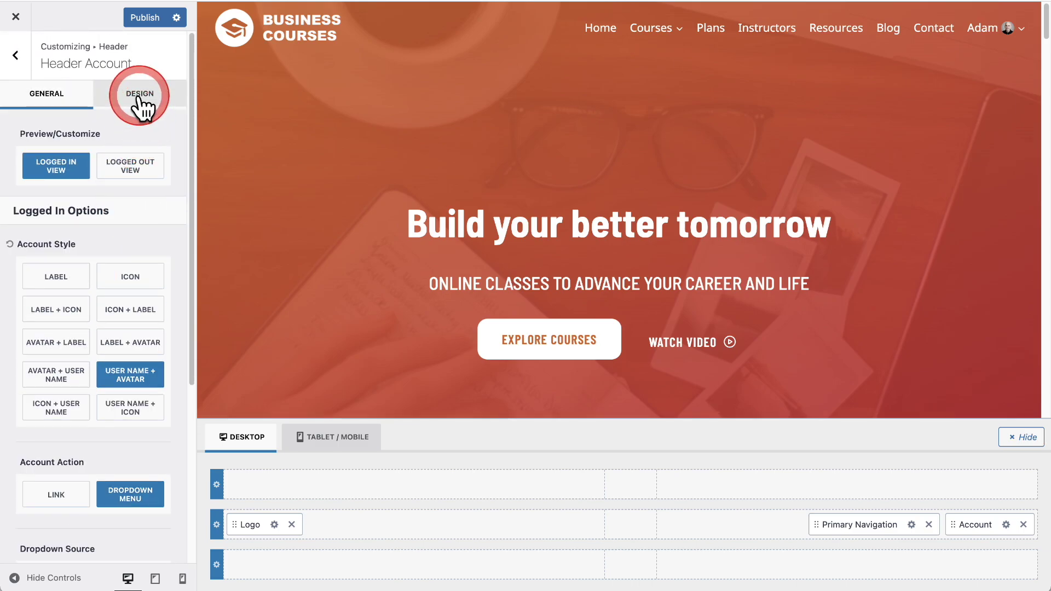
pyautogui.scroll(-3, 139, 93)
pyautogui.click(131, 100)
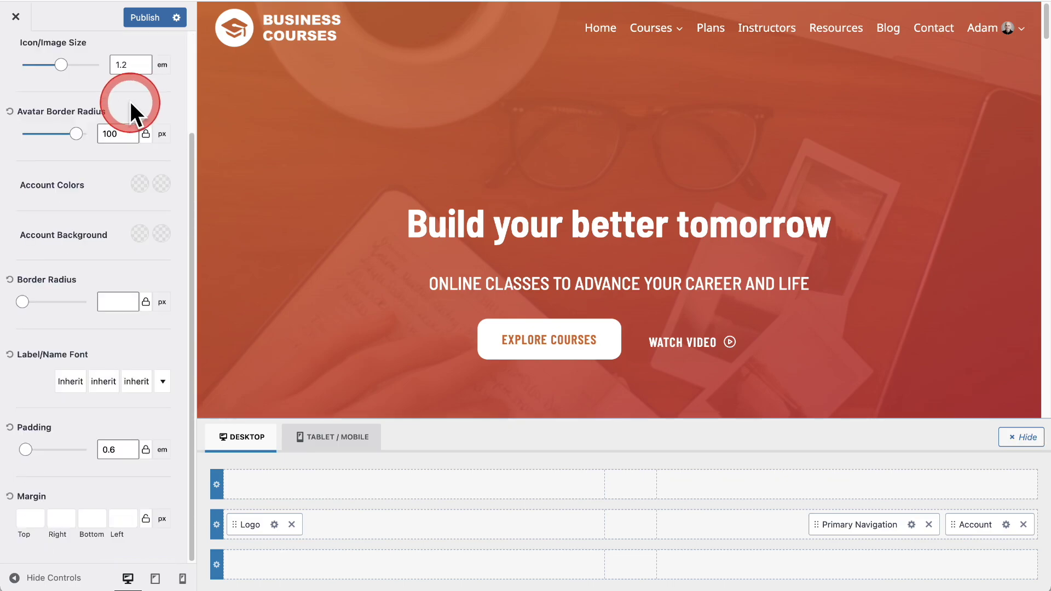
pyautogui.scroll(2, 123, 105)
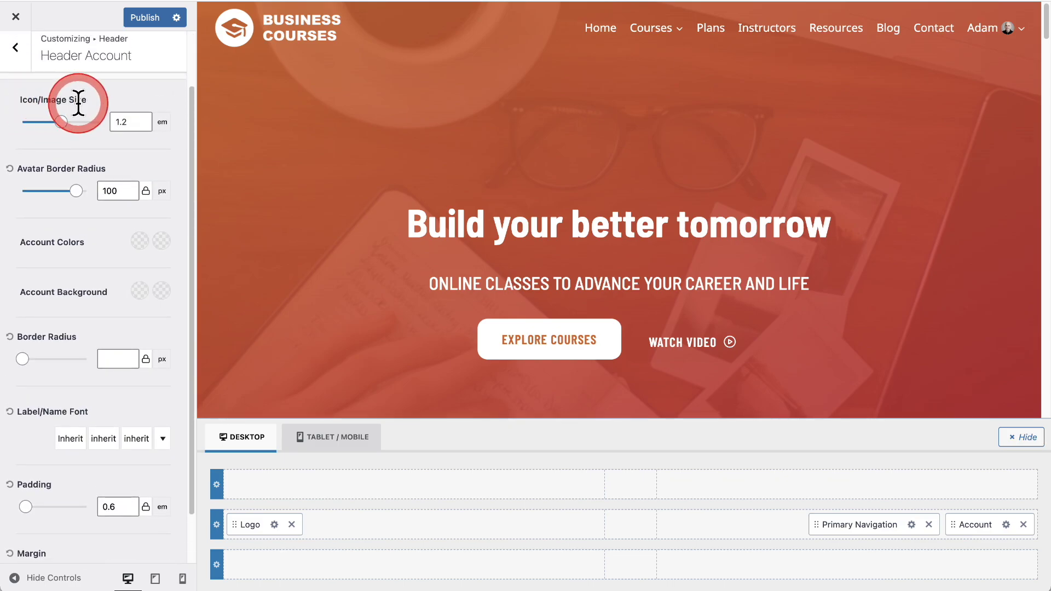
pyautogui.click(163, 124)
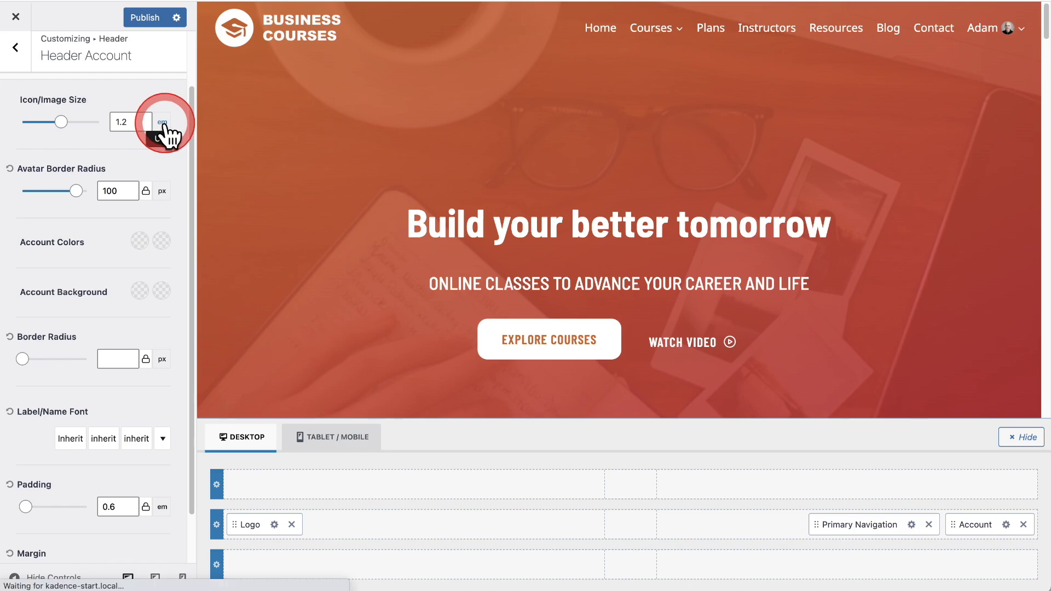
pyautogui.click(163, 155)
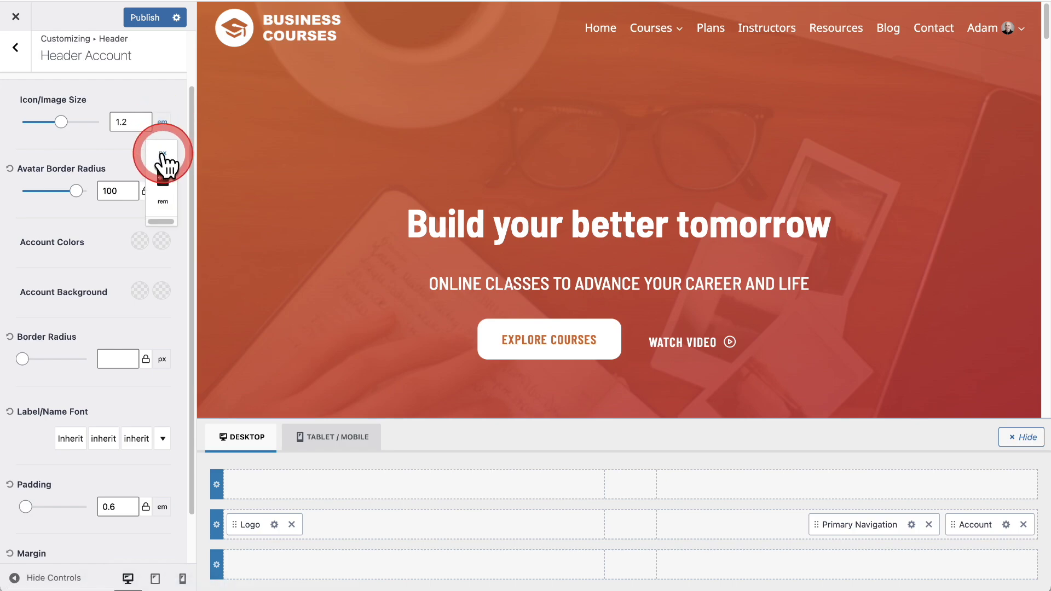
pyautogui.click(61, 122)
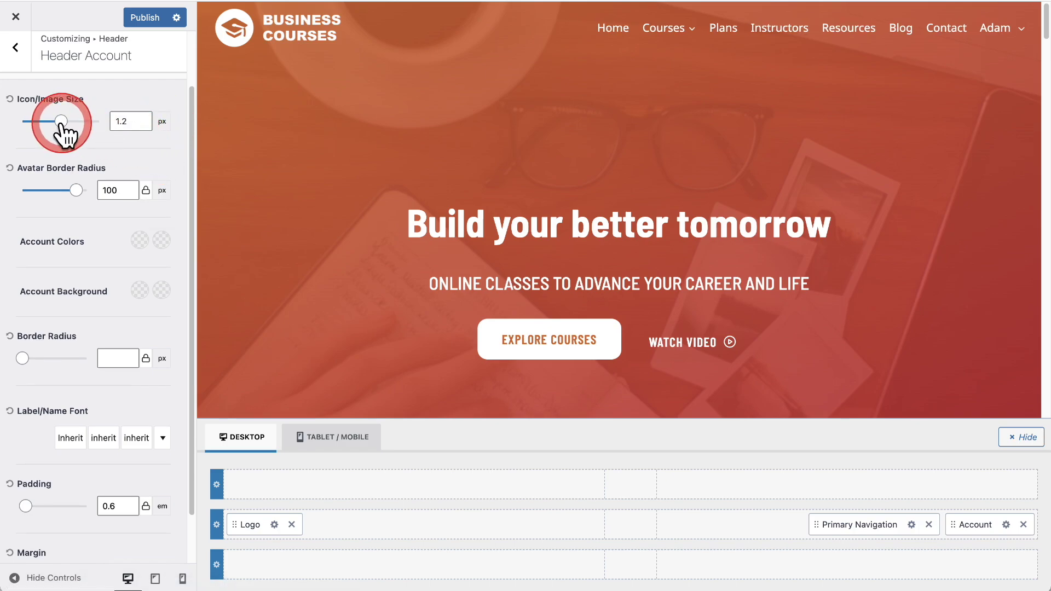
pyautogui.moveTo(62, 121); pyautogui.dragTo(49, 122)
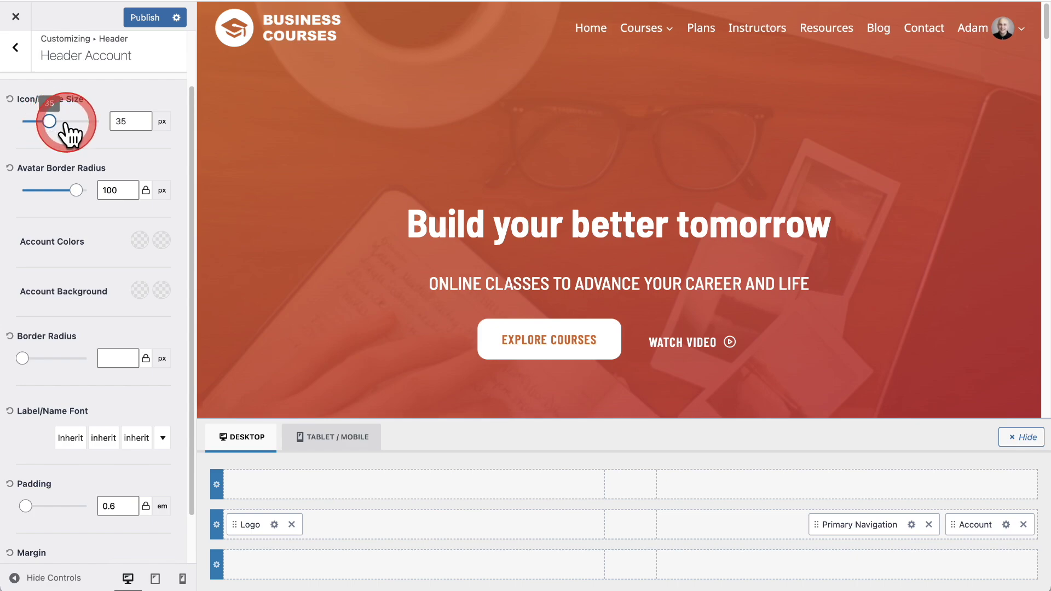
# - Review the Account item's action, dropdown source, direction and menu options, and publish the header changes
pyautogui.scroll(3, 66, 136)
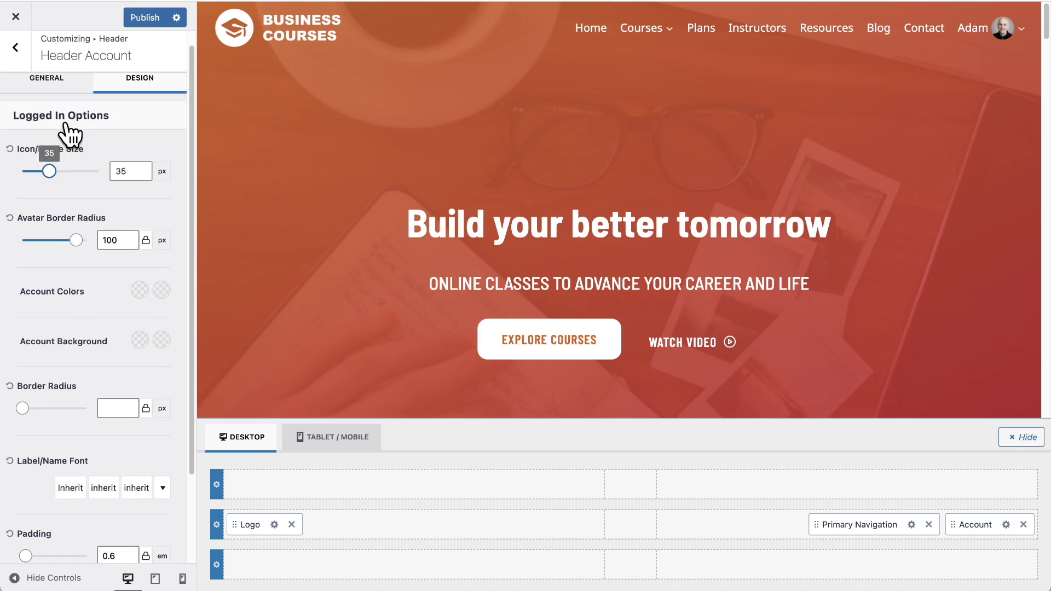
pyautogui.click(54, 92)
pyautogui.click(53, 92)
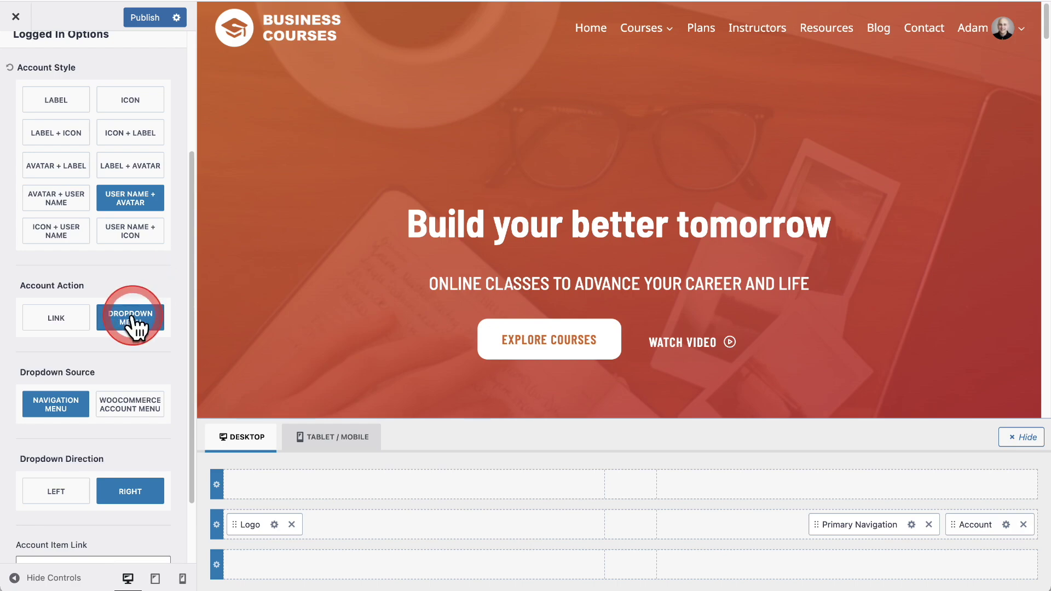
pyautogui.scroll(-3, 82, 305)
pyautogui.scroll(-1, 82, 304)
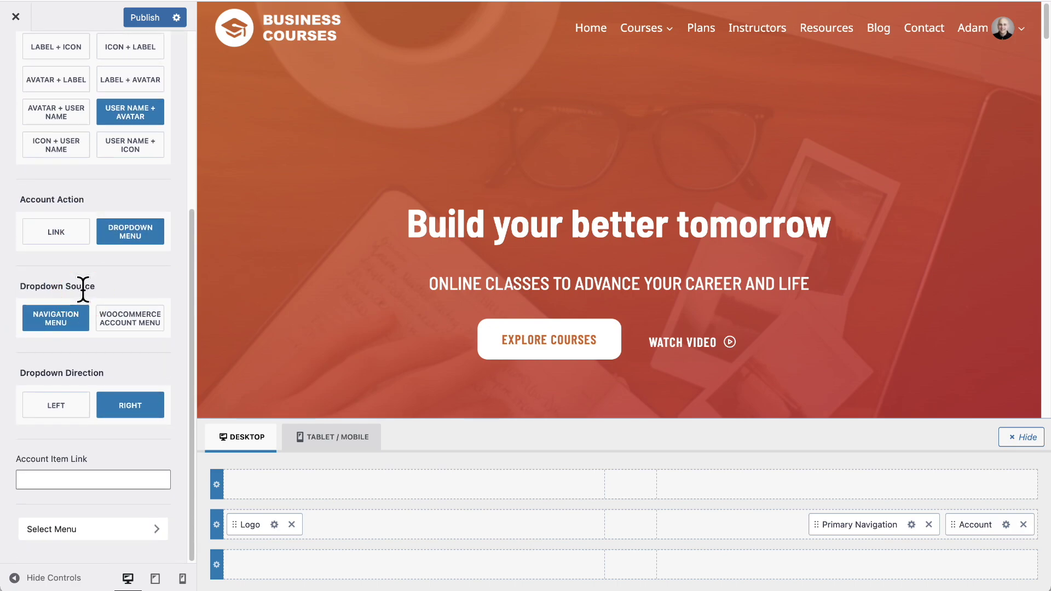
pyautogui.scroll(12, 83, 288)
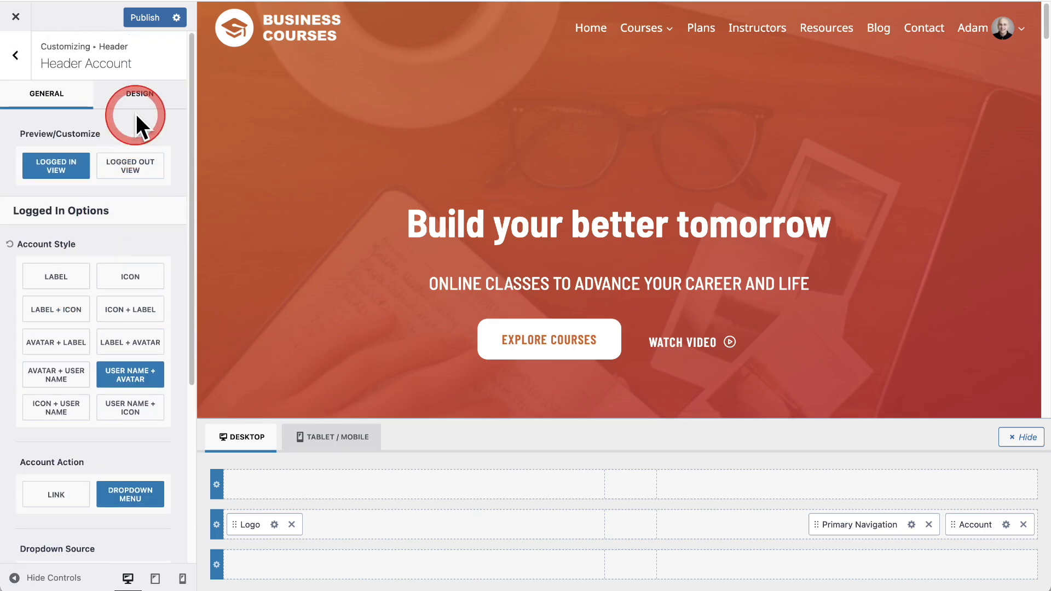
pyautogui.click(144, 19)
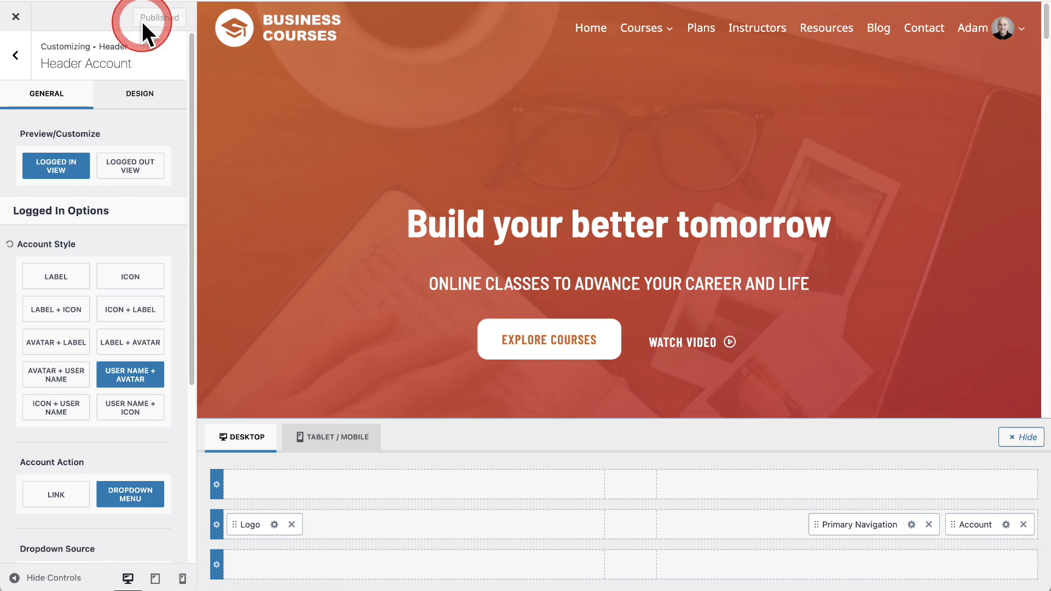
# - Switch the currently previewed conditional header from Logged In Header to Default and exit preview mode
pyautogui.click(22, 53)
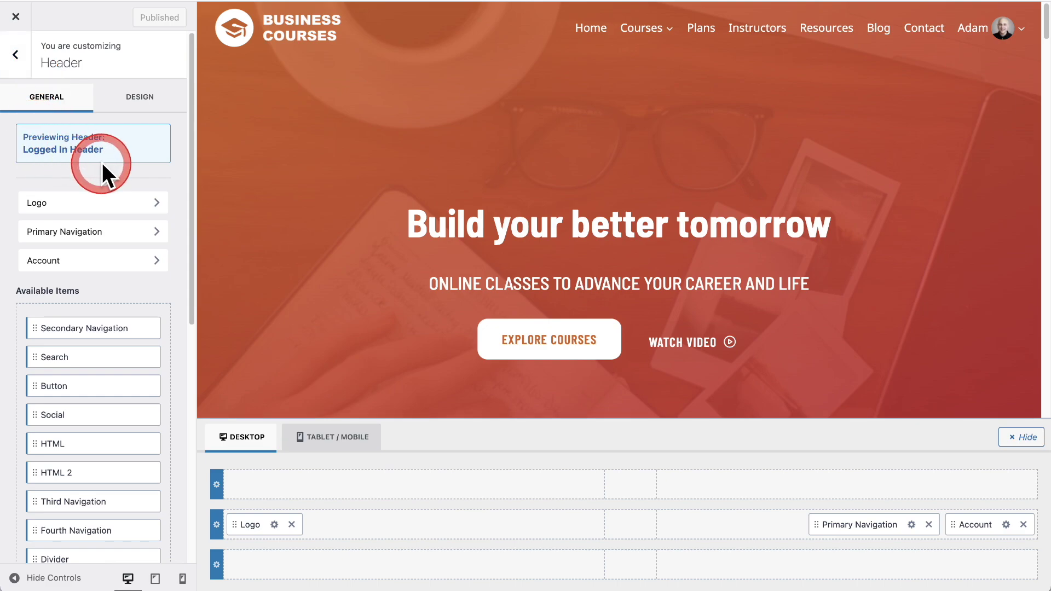
pyautogui.scroll(-10, 102, 167)
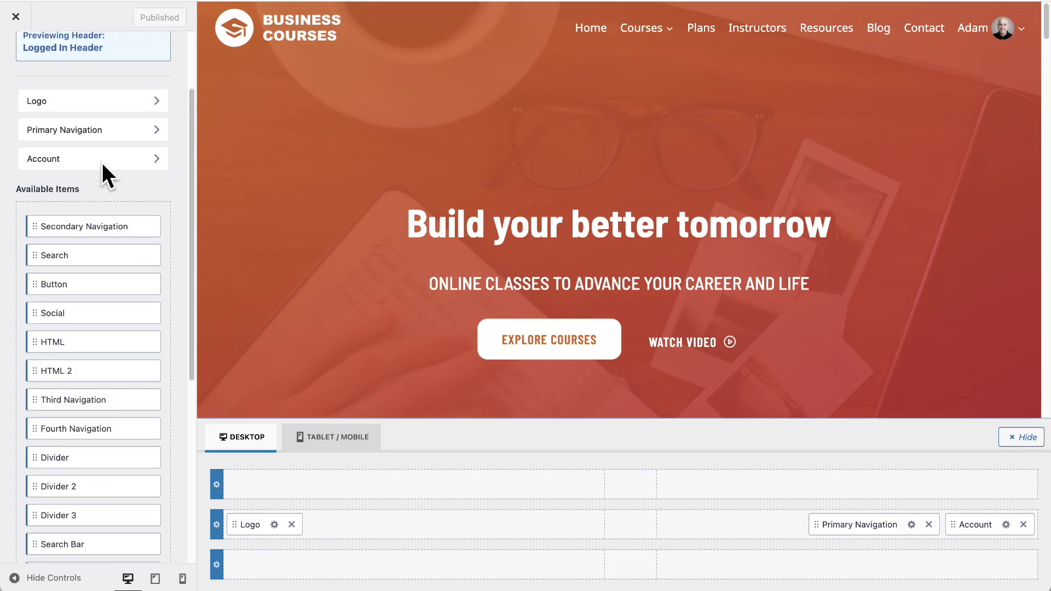
pyautogui.click(74, 527)
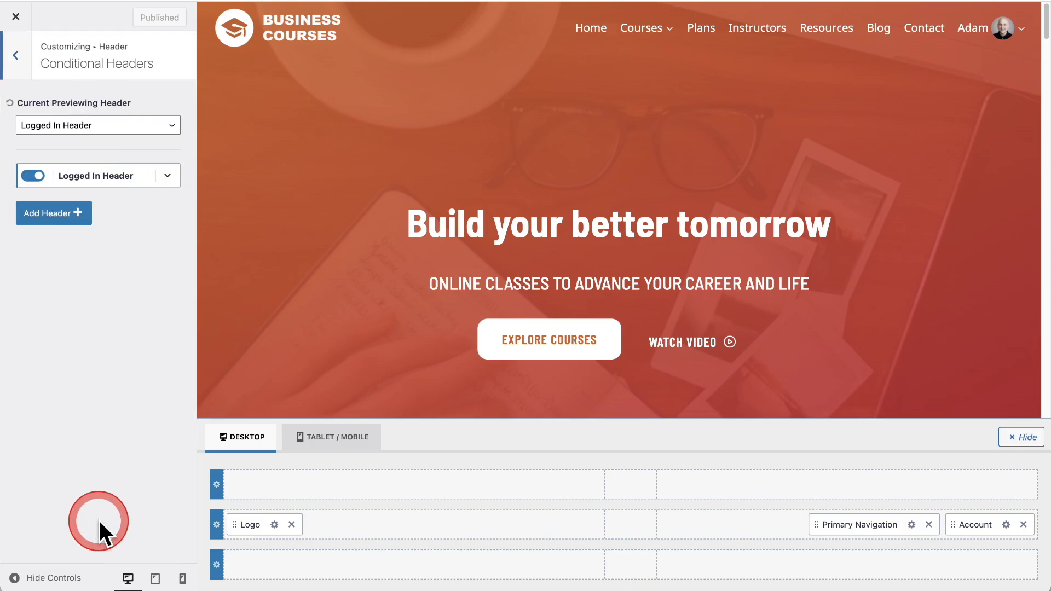
pyautogui.click(76, 130)
pyautogui.click(72, 112)
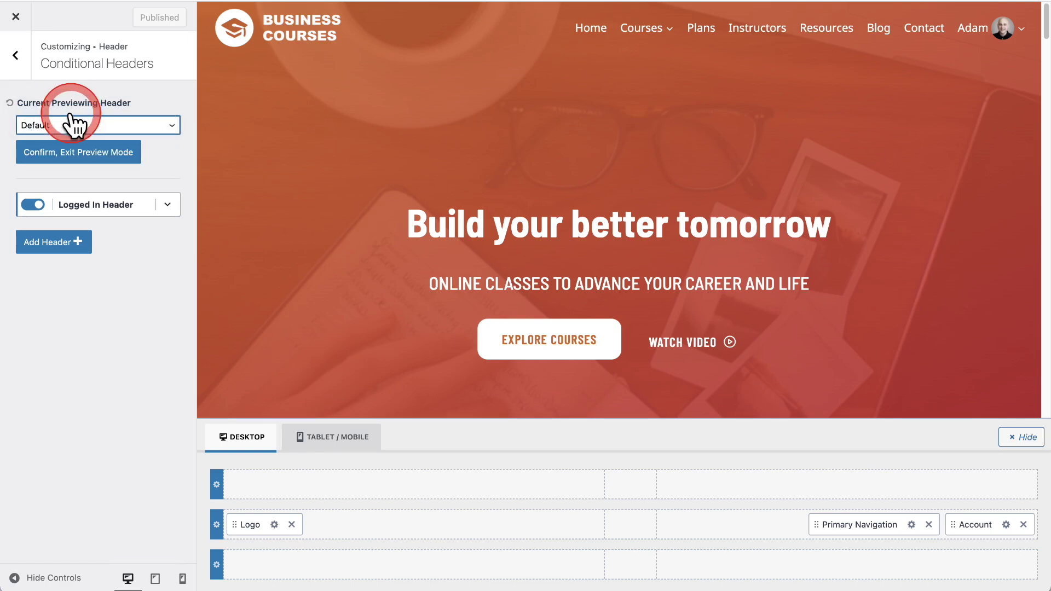
pyautogui.click(74, 157)
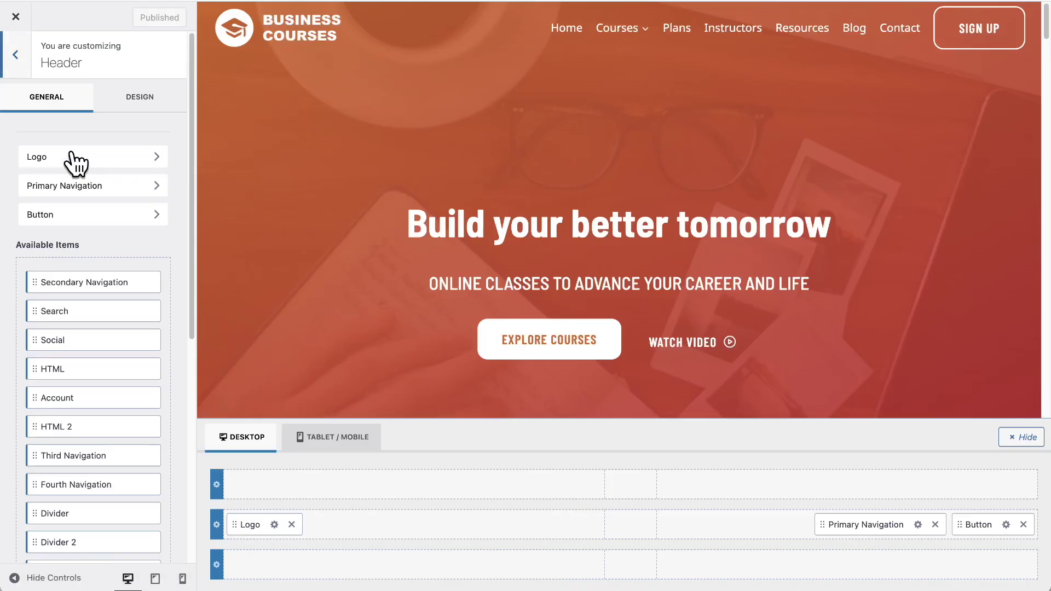
# - Check the default header's navigation and sign-up button in the preview, and close the Customizer to inspect the header on the live home page
pyautogui.click(153, 120)
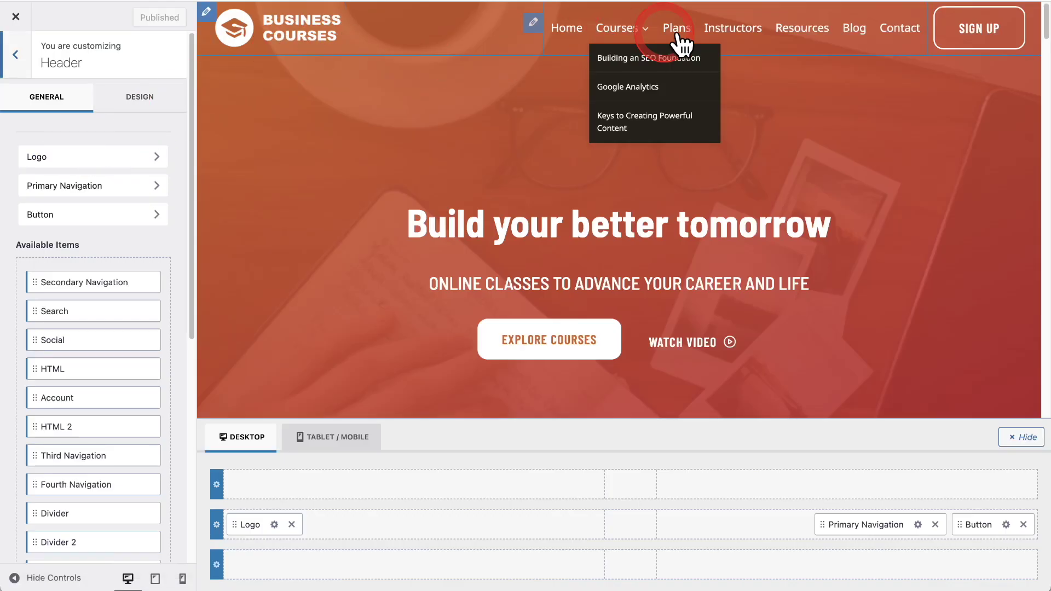
pyautogui.click(728, 32)
pyautogui.click(652, 62)
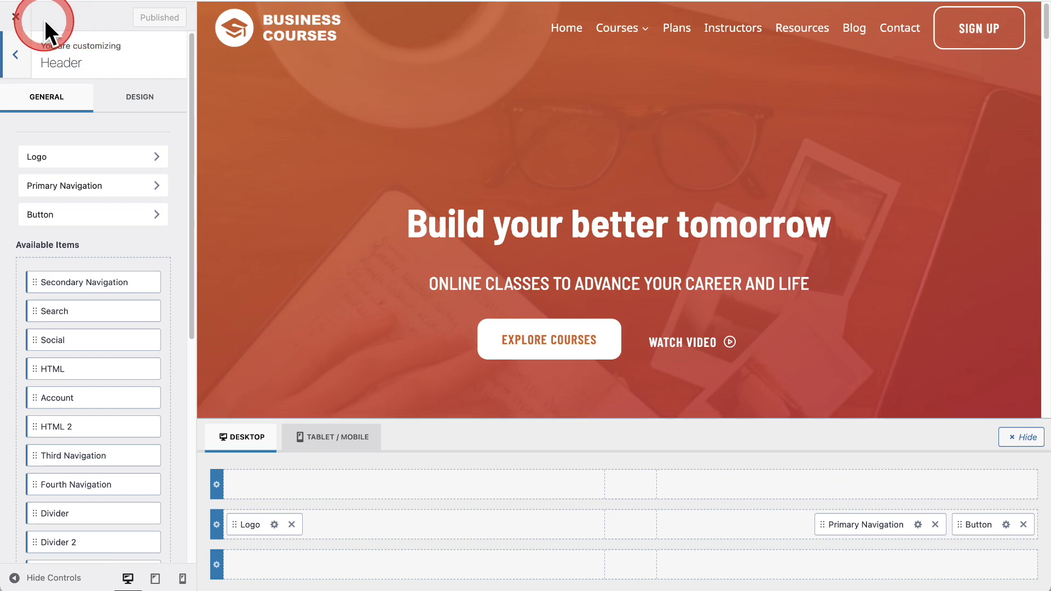
pyautogui.click(16, 17)
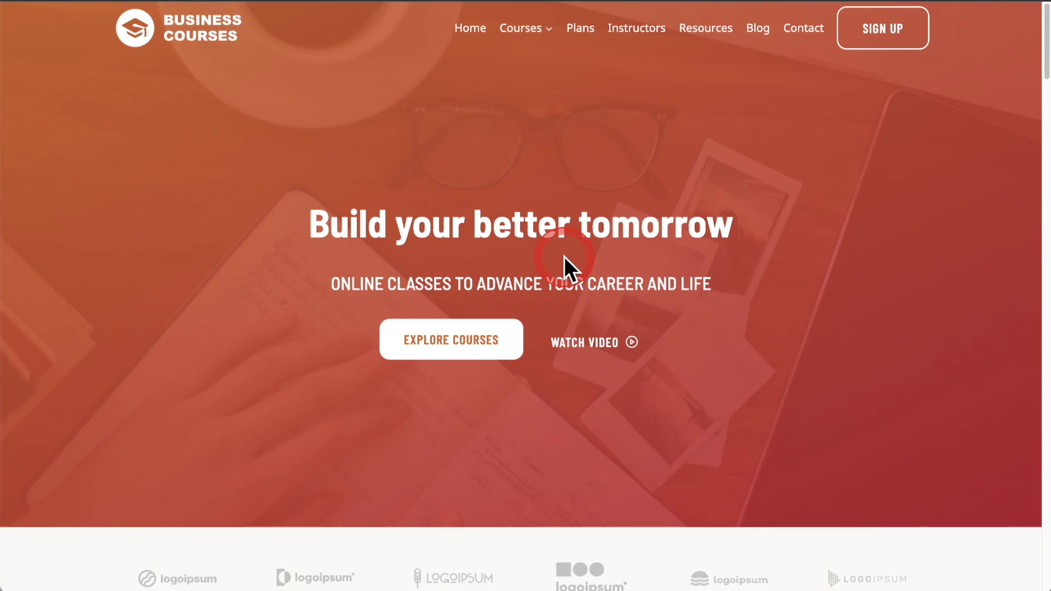
pyautogui.click(477, 162)
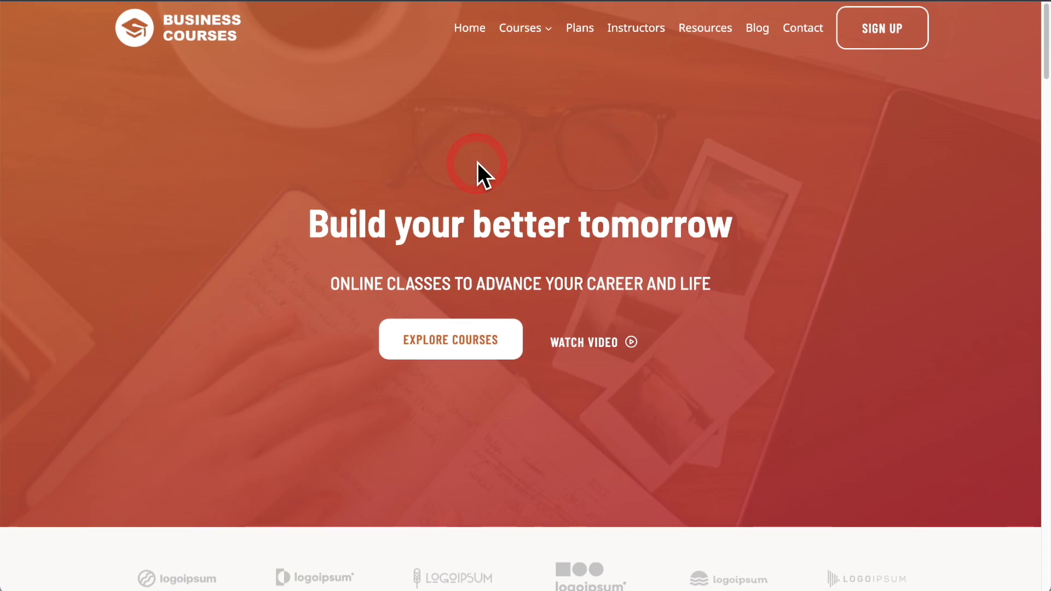
pyautogui.click(400, 46)
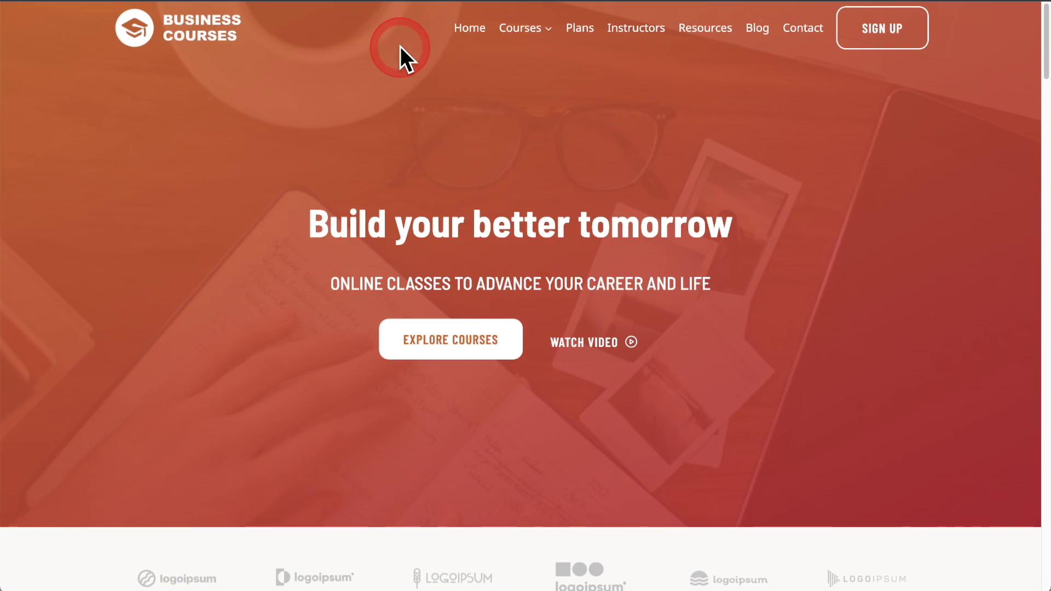
pyautogui.click(788, 50)
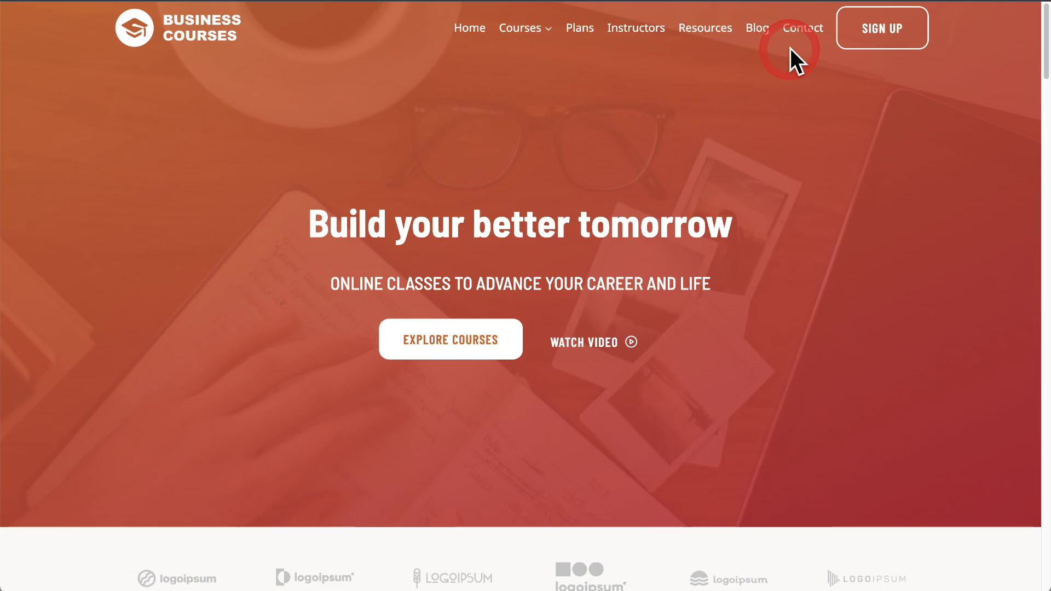
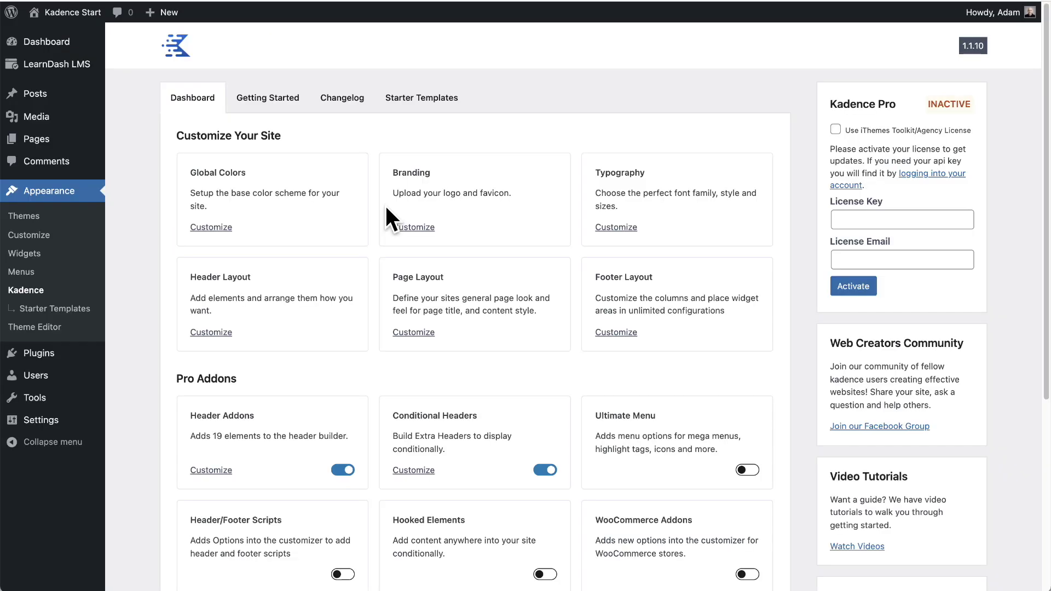
# - Enable the Hooked Elements addon among the Kadence Pro Addons and reload the Kadence page
pyautogui.scroll(-3, 386, 209)
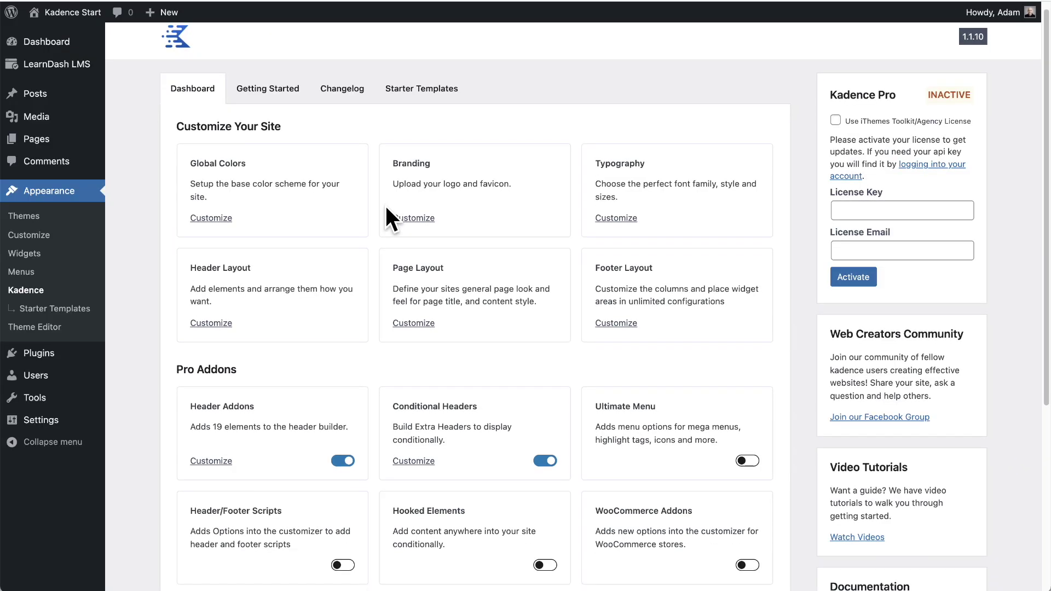
pyautogui.scroll(-2, 385, 206)
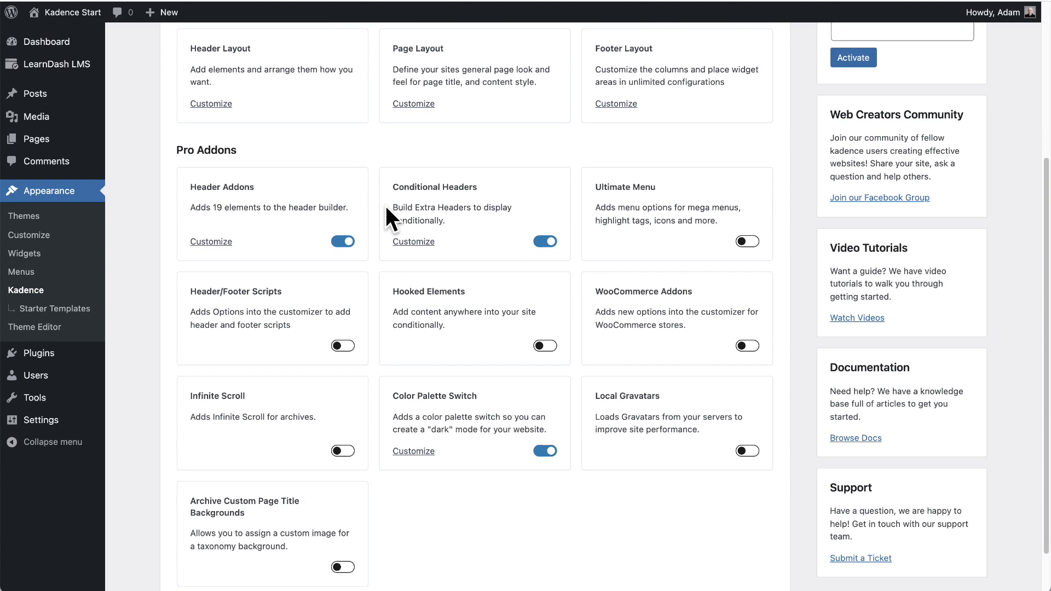
pyautogui.scroll(-1, 385, 206)
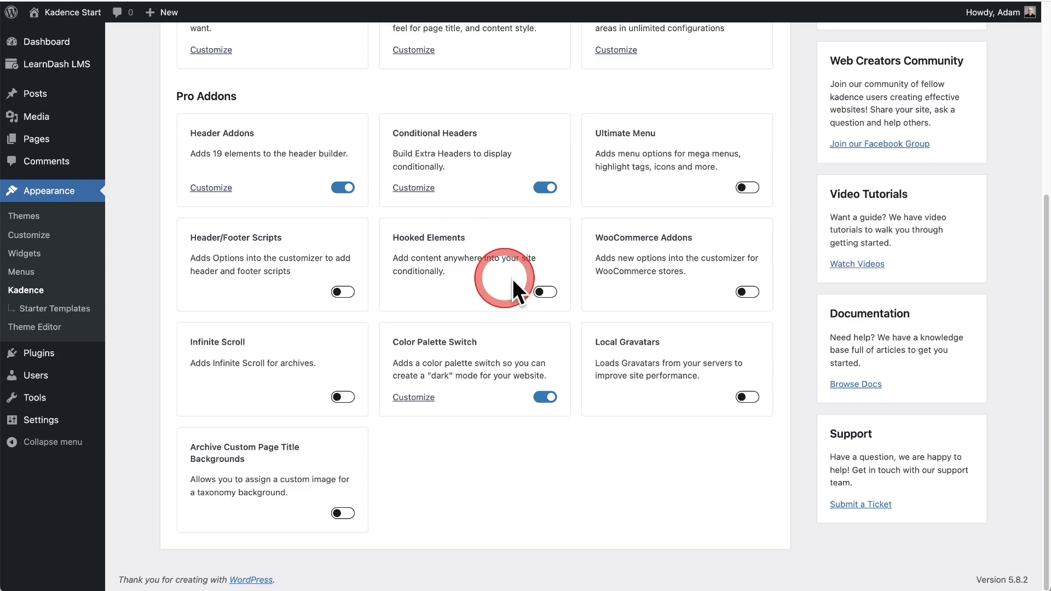
pyautogui.click(545, 292)
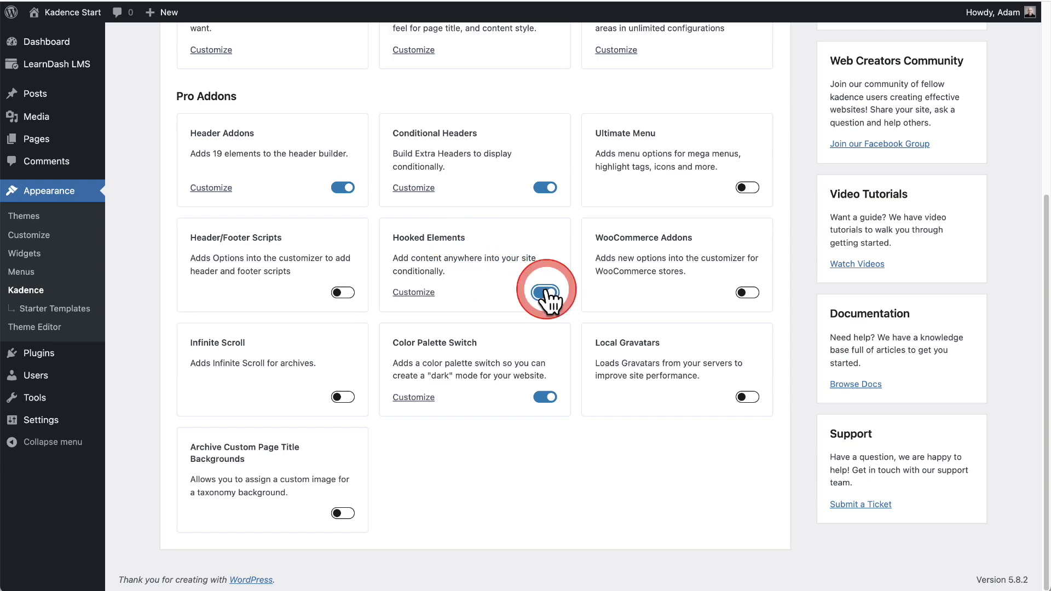
pyautogui.click(31, 296)
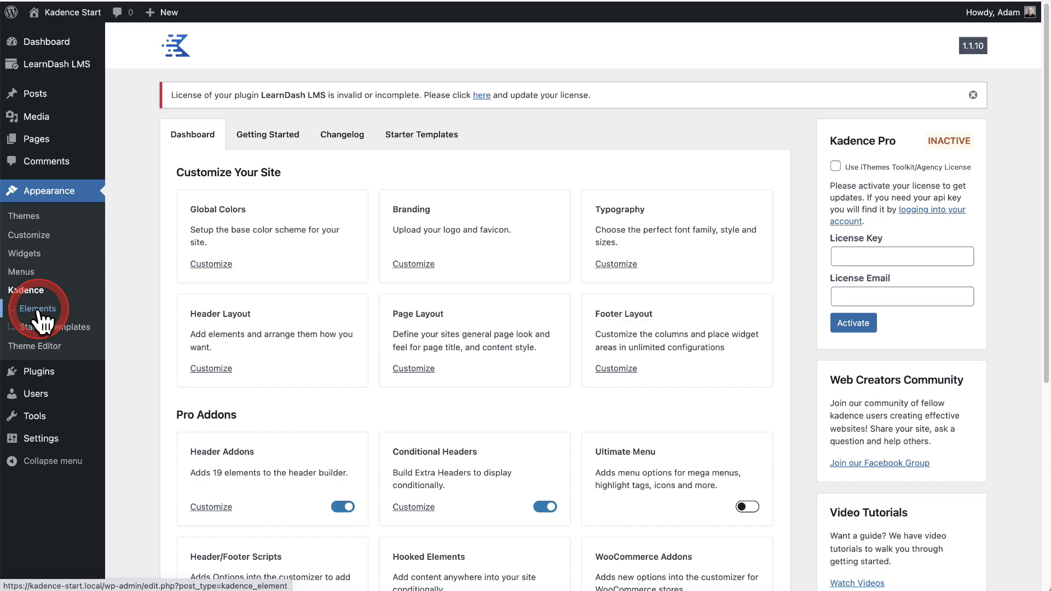
# - Add a new Kadence element of the Default type and title it "Lesson Upsell"
pyautogui.click(36, 309)
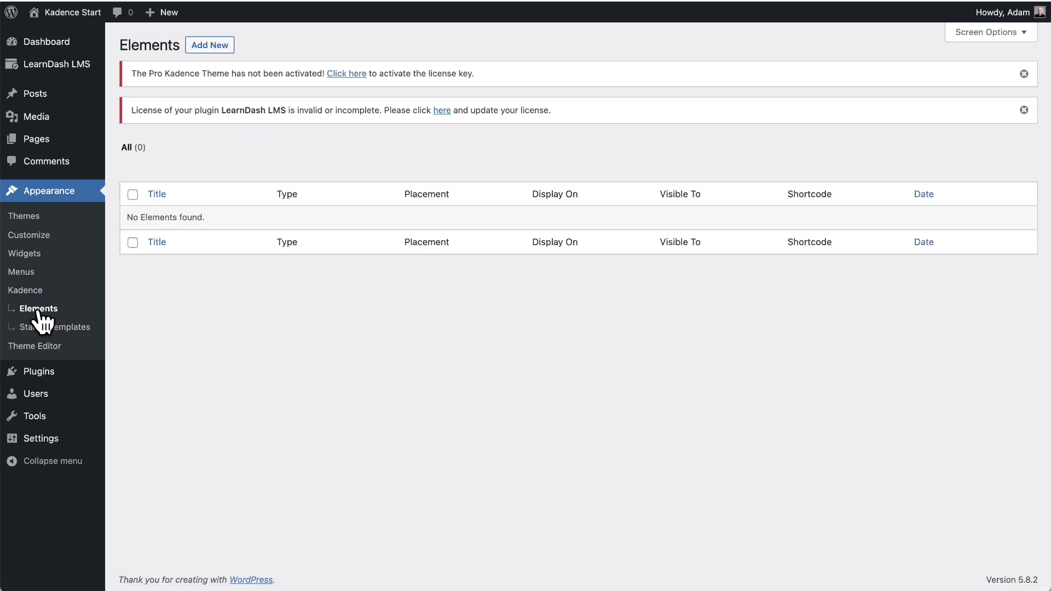
pyautogui.click(207, 49)
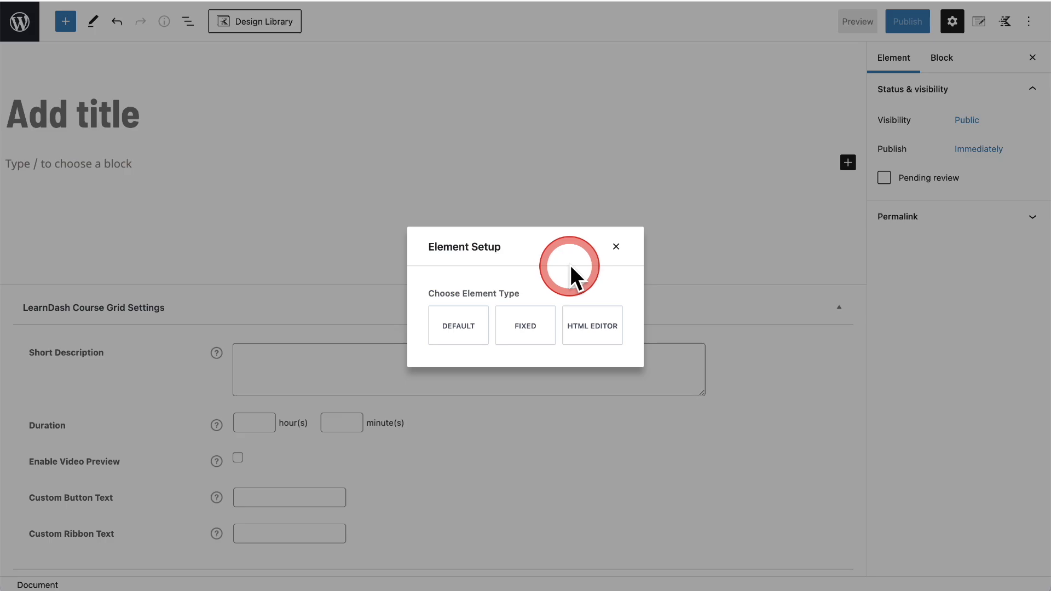
pyautogui.click(458, 328)
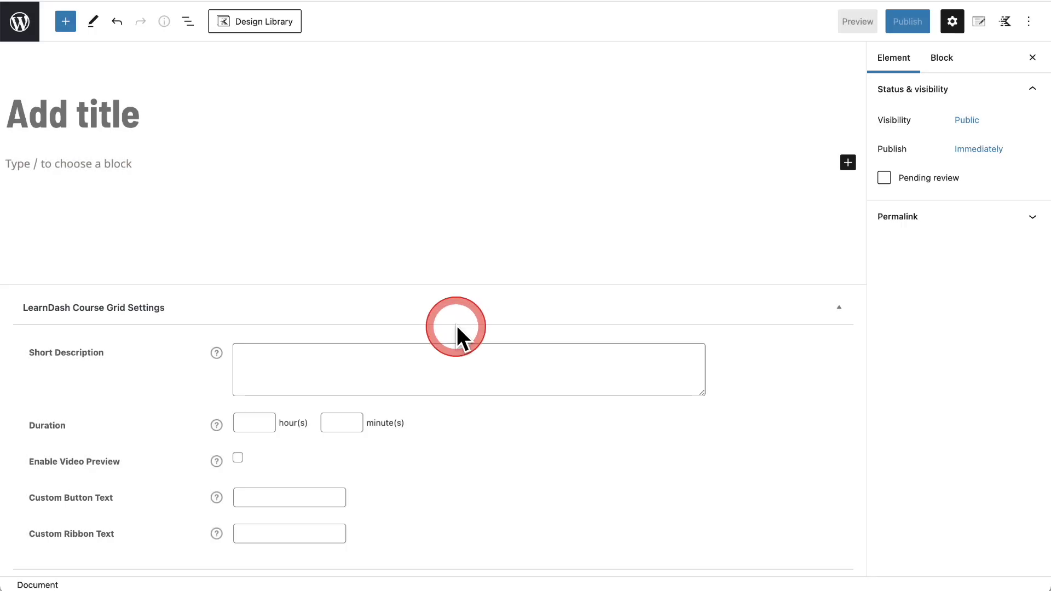
pyautogui.click(125, 121)
pyautogui.write('Lesson Upsell')
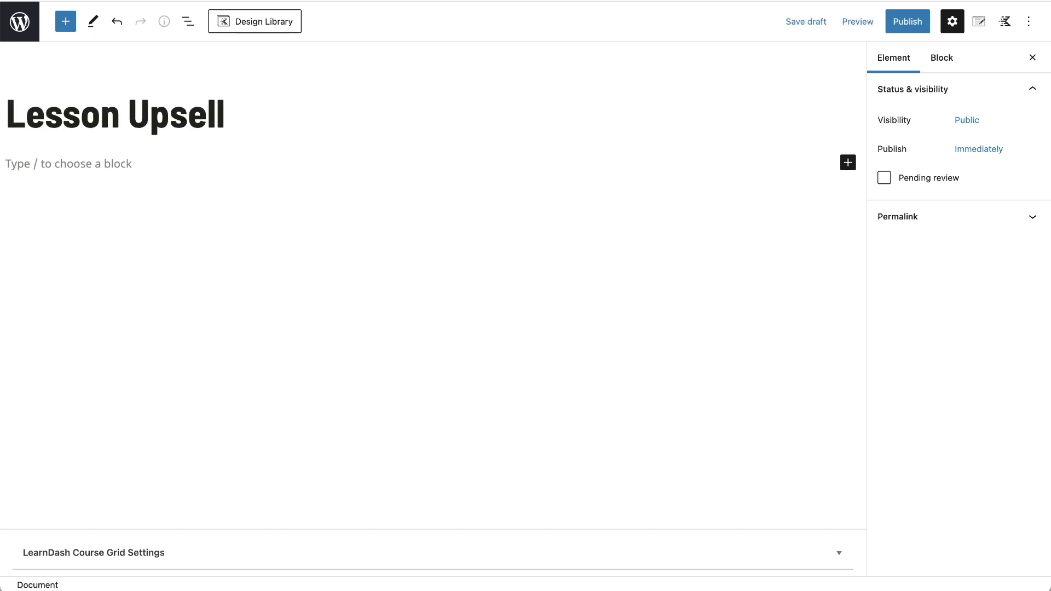
# - Add a centred paragraph reading "This is a demo of Kadence Elements!" to the element's content
pyautogui.click(89, 162)
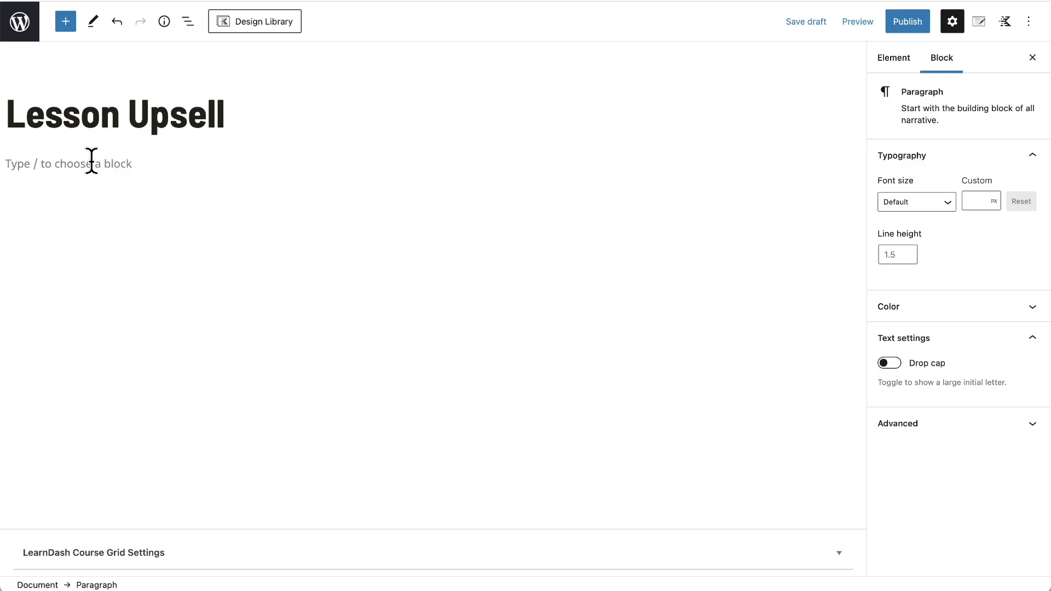
pyautogui.click(426, 163)
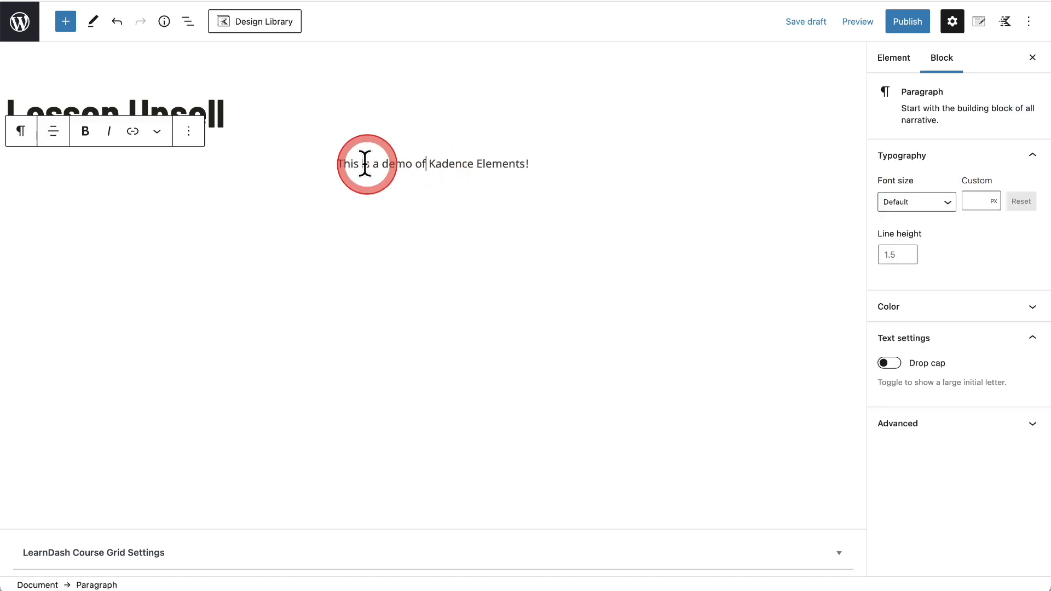
pyautogui.moveTo(334, 163); pyautogui.dragTo(561, 160)
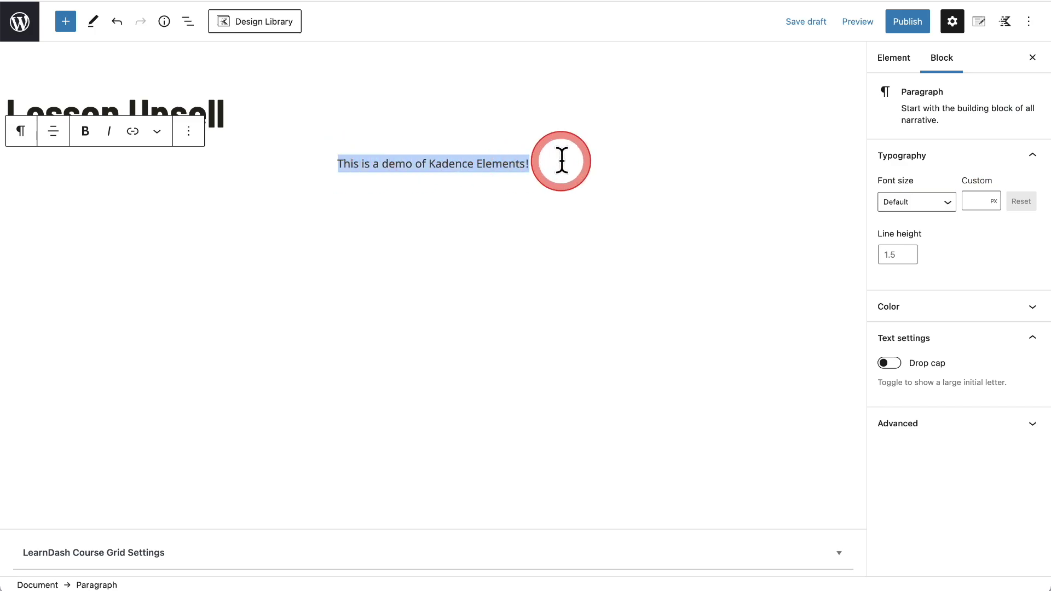
pyautogui.click(563, 160)
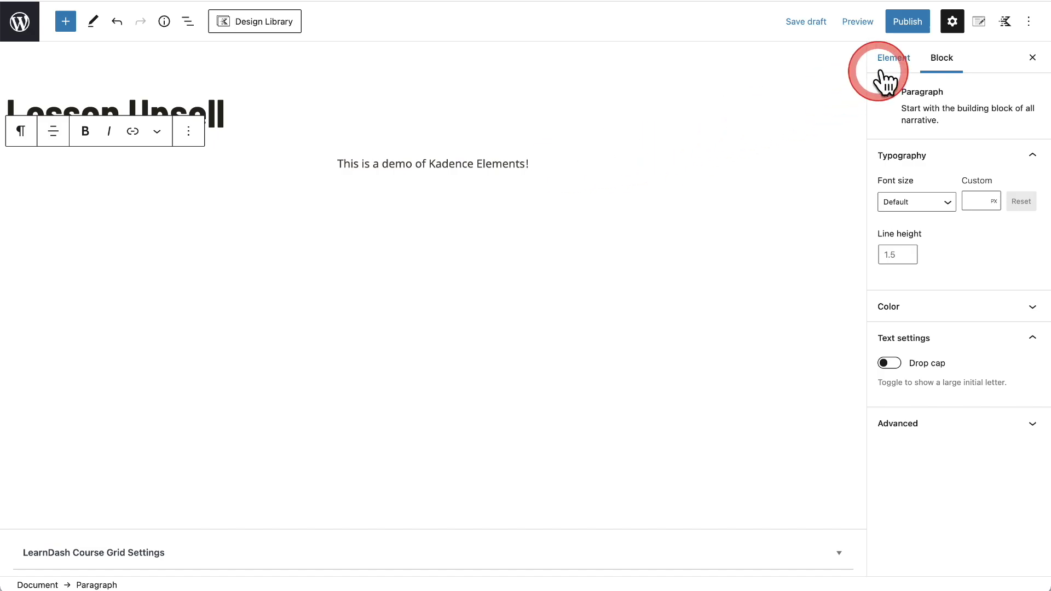
# - Set the element's placement to the LearnDash hook "Focus Mode: After Sidebar Nav" in the element settings
pyautogui.click(981, 24)
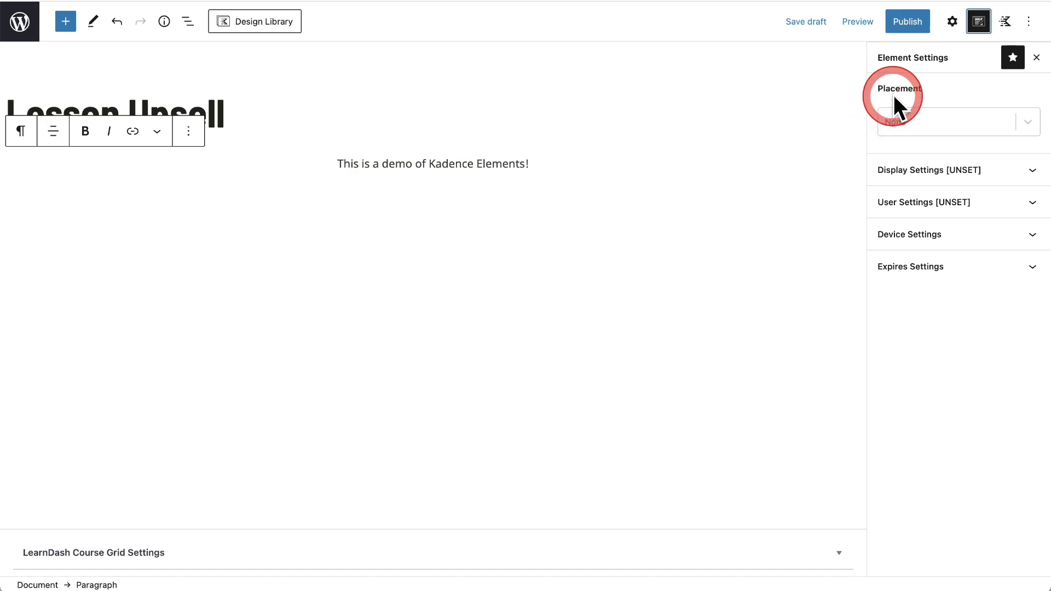
pyautogui.click(1028, 122)
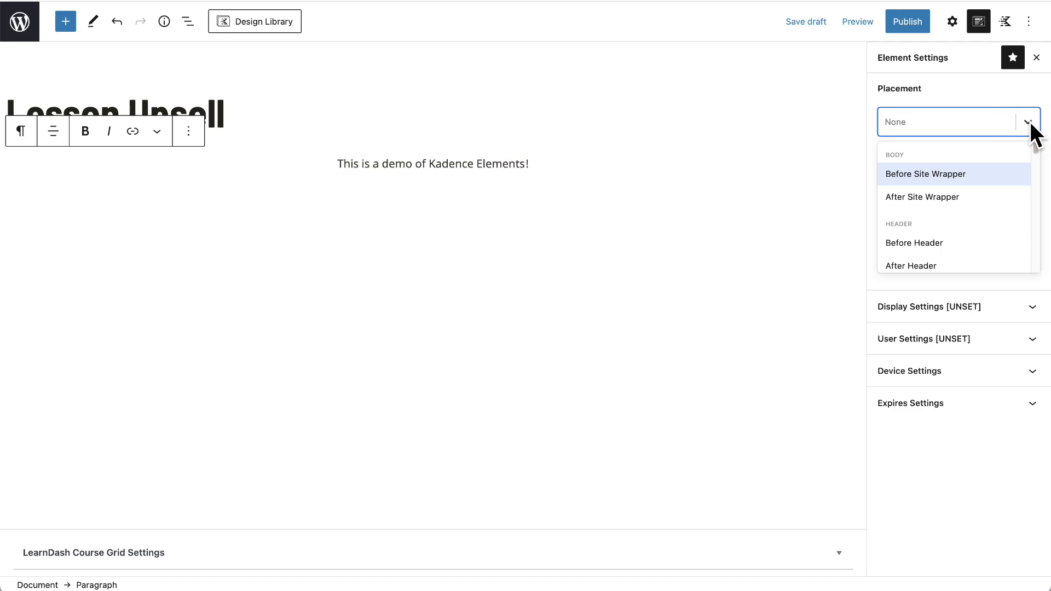
pyautogui.click(980, 206)
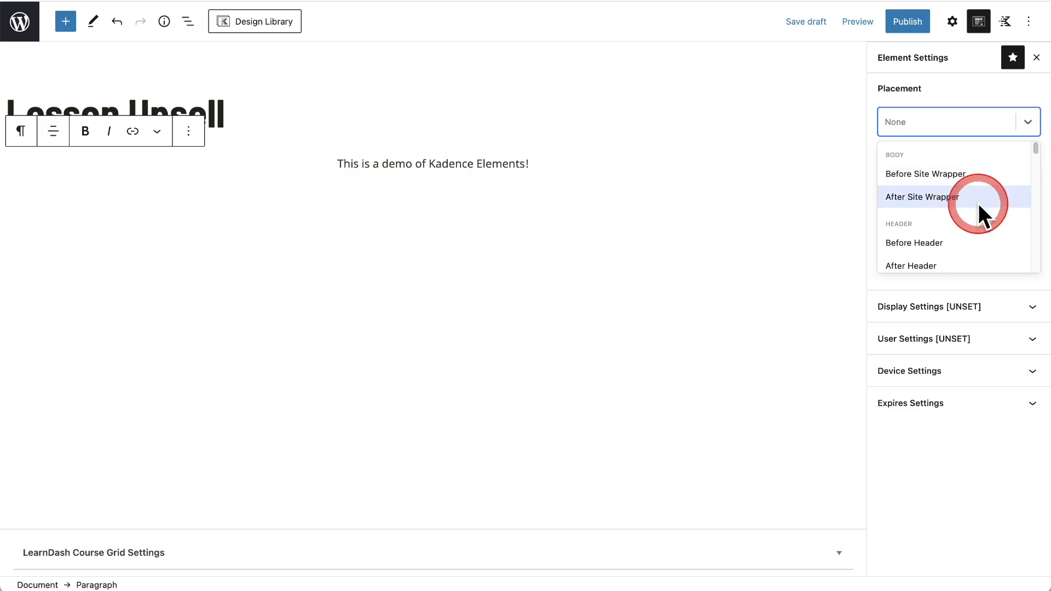
pyautogui.scroll(-5, 978, 204)
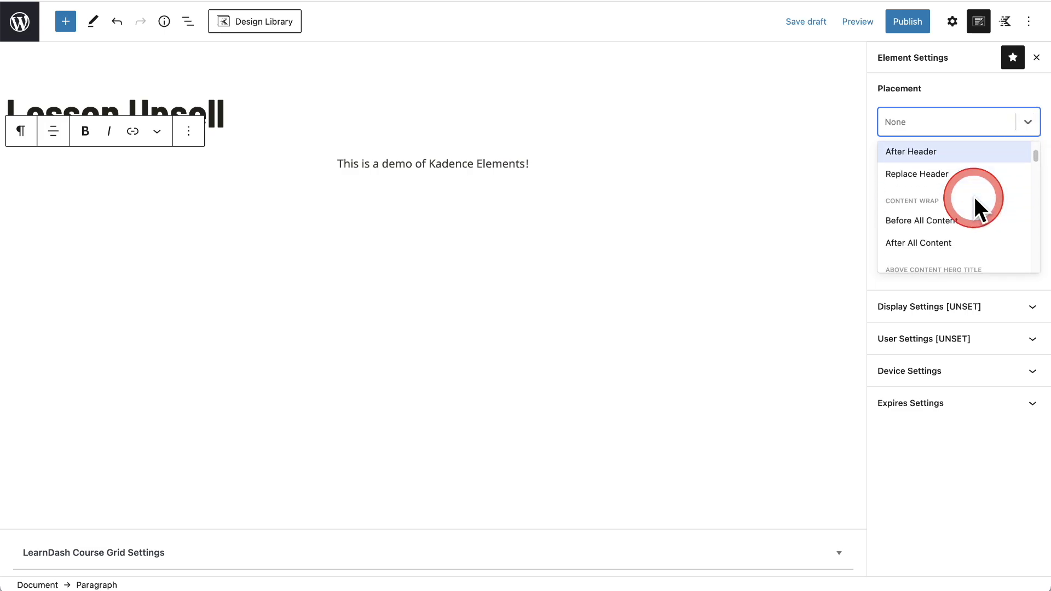
pyautogui.scroll(-5, 975, 201)
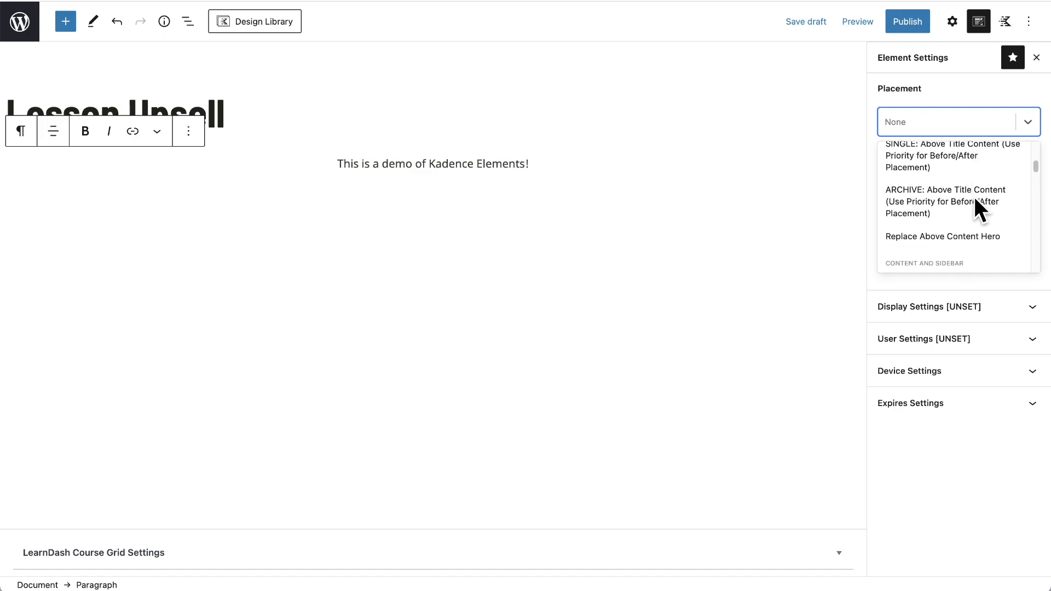
pyautogui.scroll(-3, 975, 201)
pyautogui.click(976, 202)
pyautogui.scroll(-5, 975, 200)
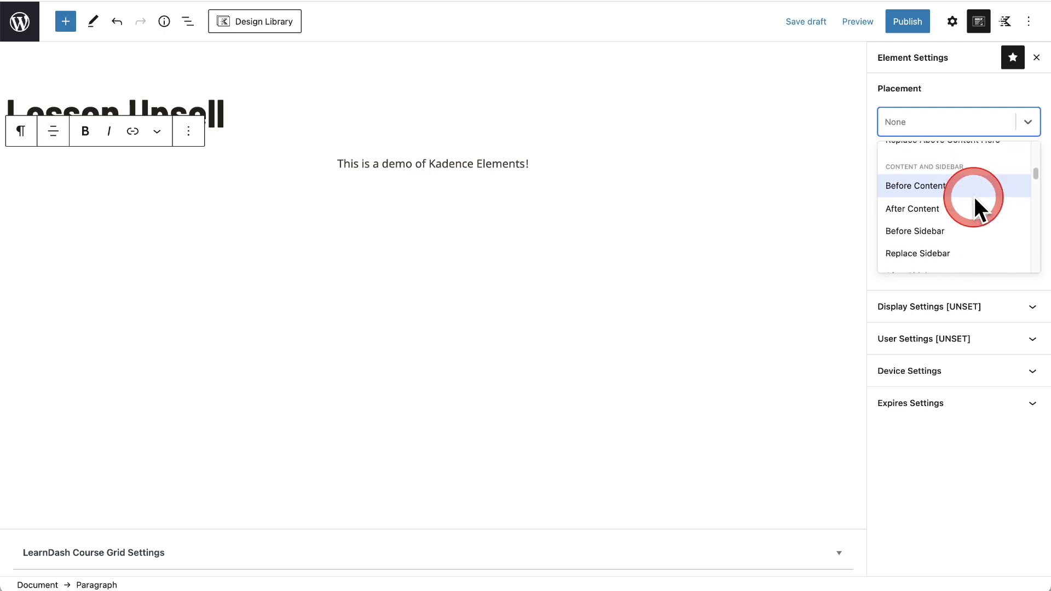
pyautogui.scroll(-5, 976, 195)
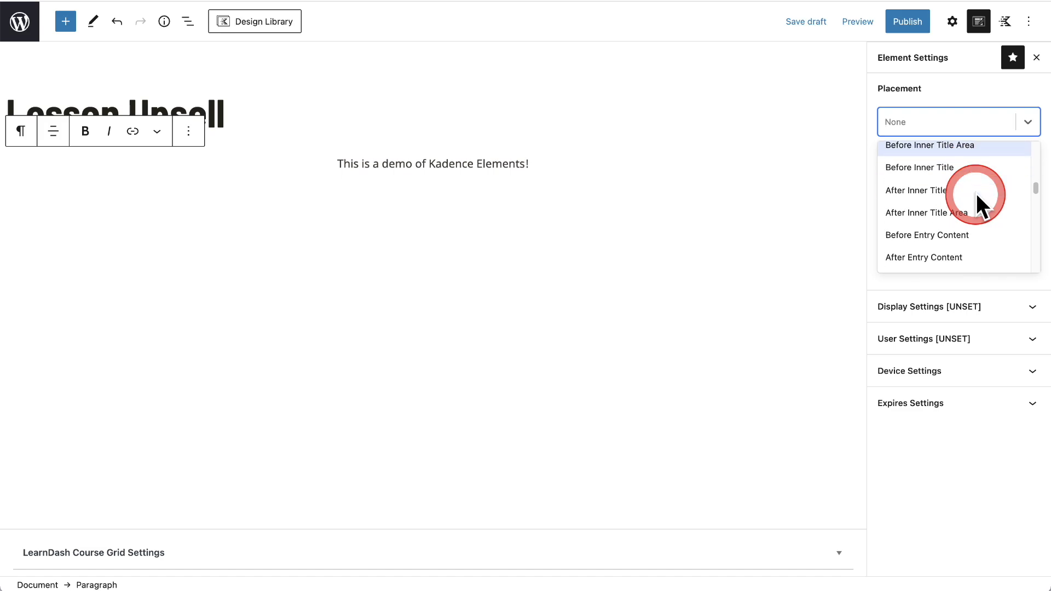
pyautogui.scroll(-5, 976, 201)
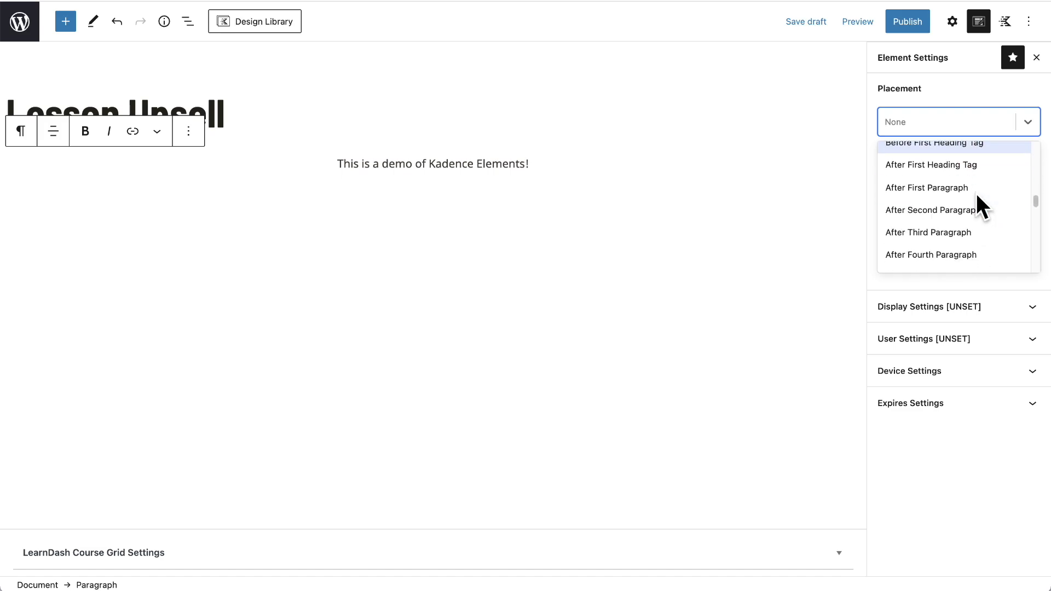
pyautogui.scroll(-5, 977, 200)
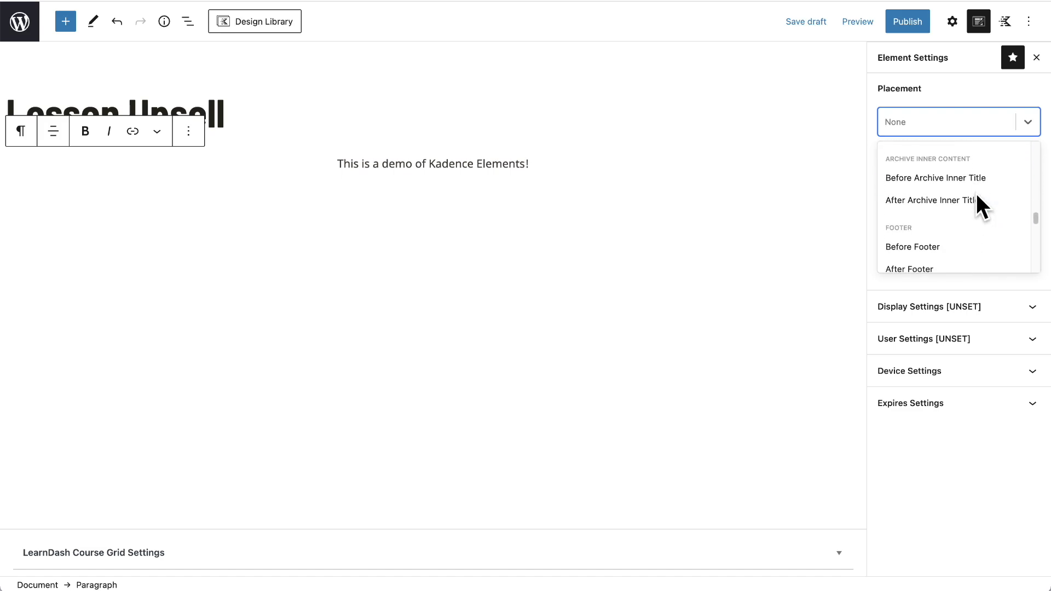
pyautogui.scroll(-5, 977, 198)
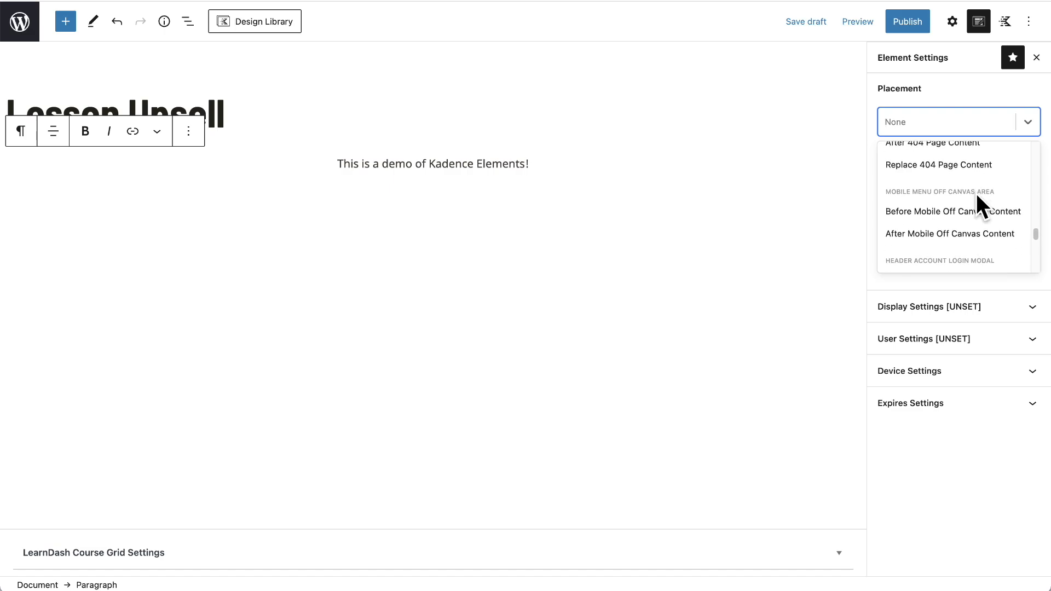
pyautogui.scroll(-4, 976, 202)
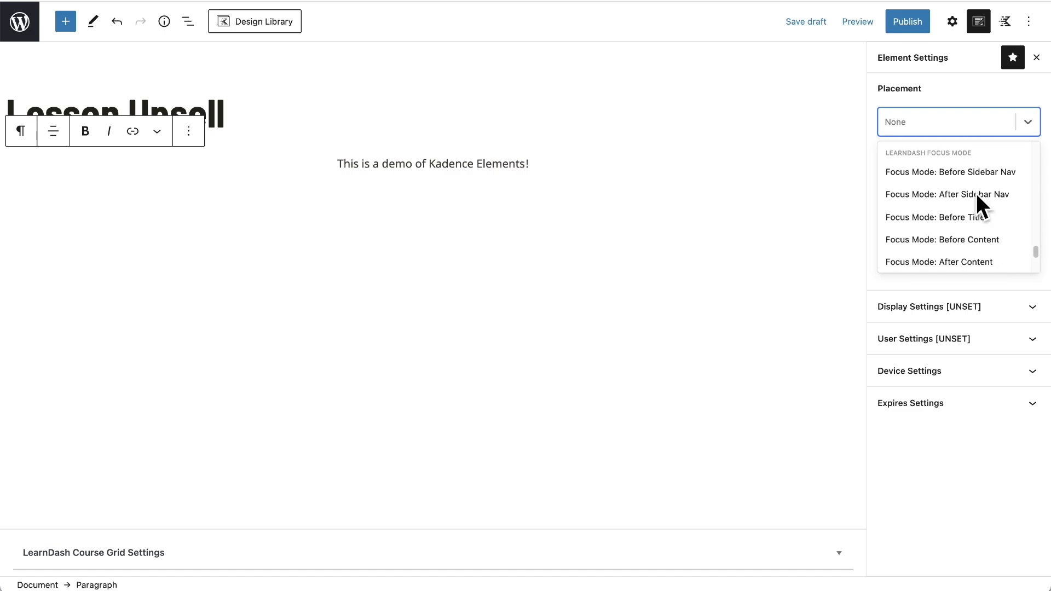
pyautogui.scroll(2, 976, 202)
pyautogui.click(915, 163)
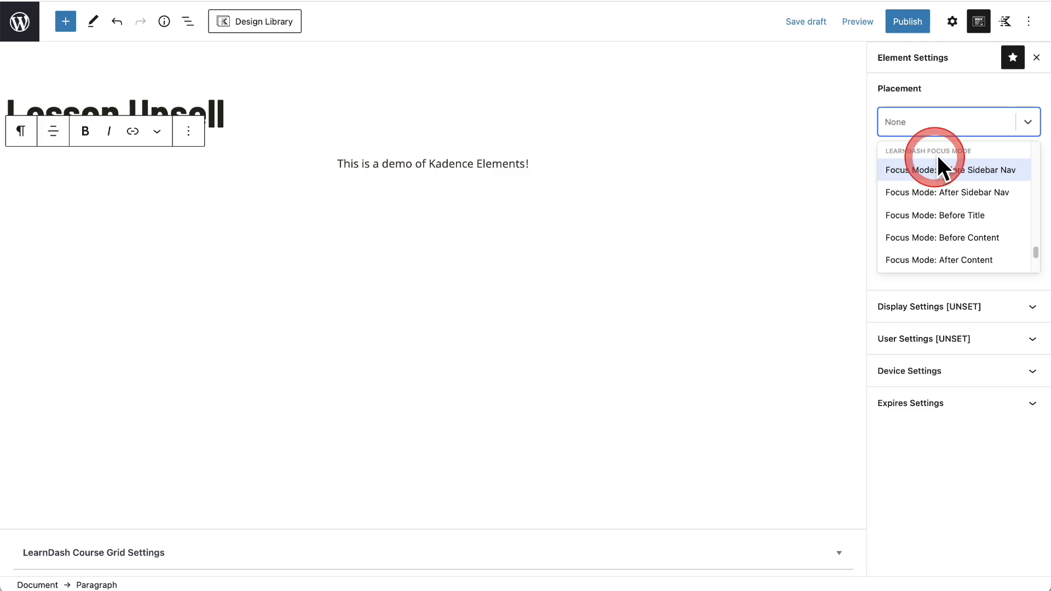
pyautogui.scroll(-3, 954, 162)
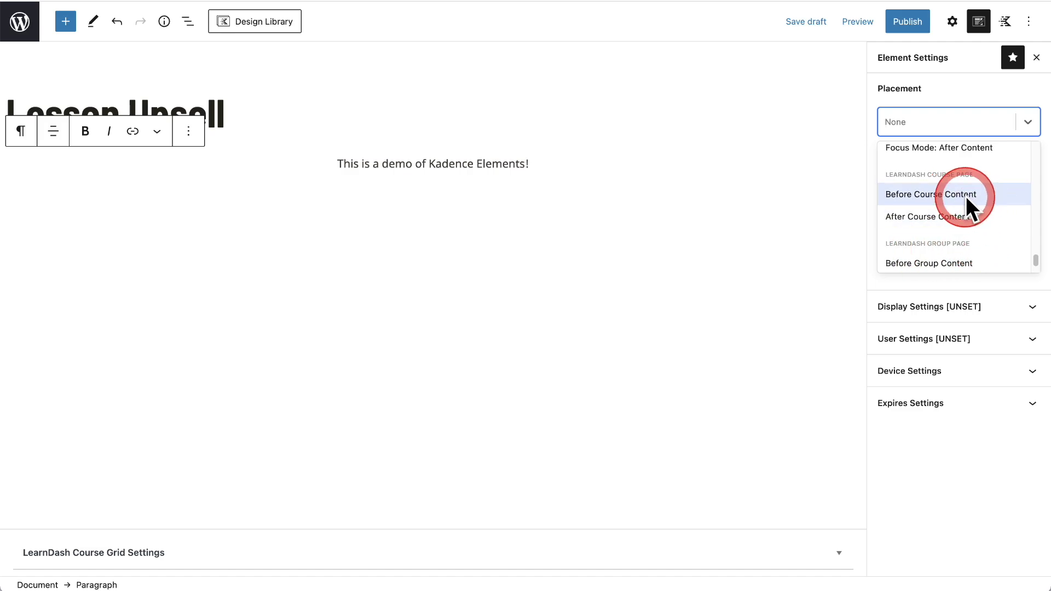
pyautogui.scroll(3, 965, 196)
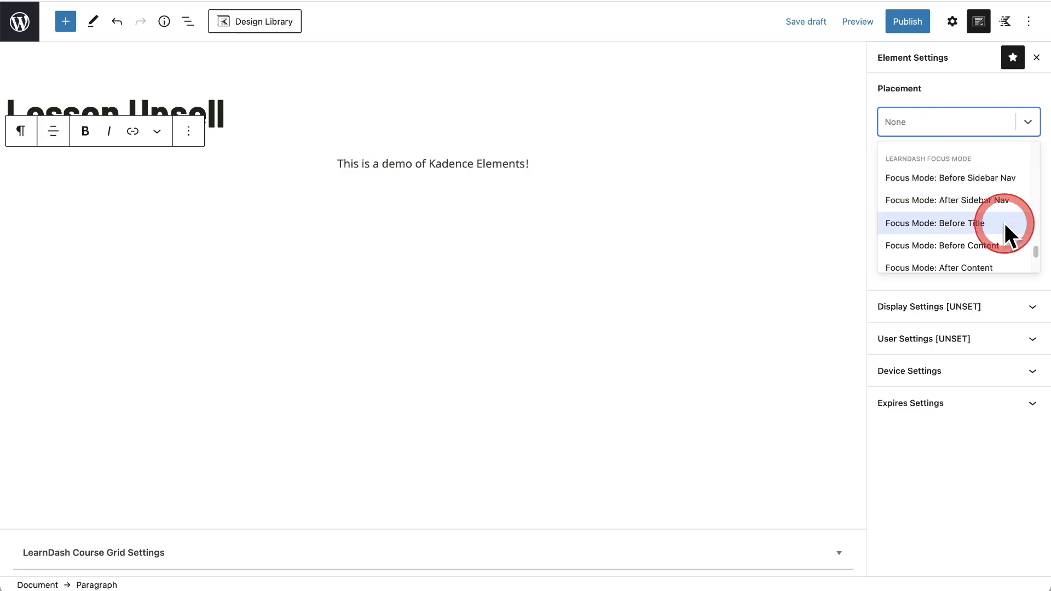
pyautogui.scroll(-2, 1004, 244)
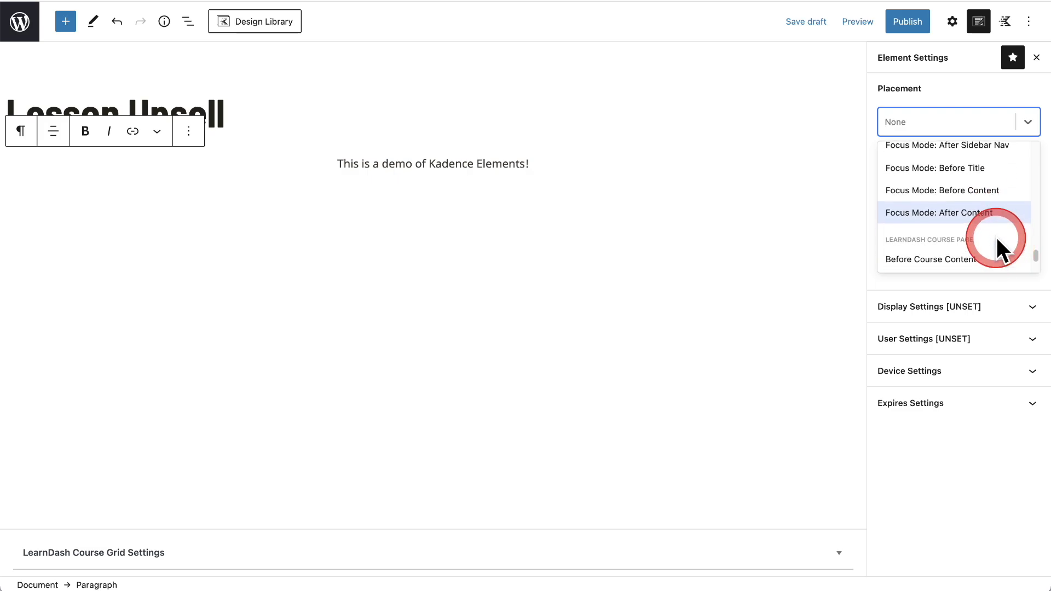
pyautogui.scroll(2, 985, 230)
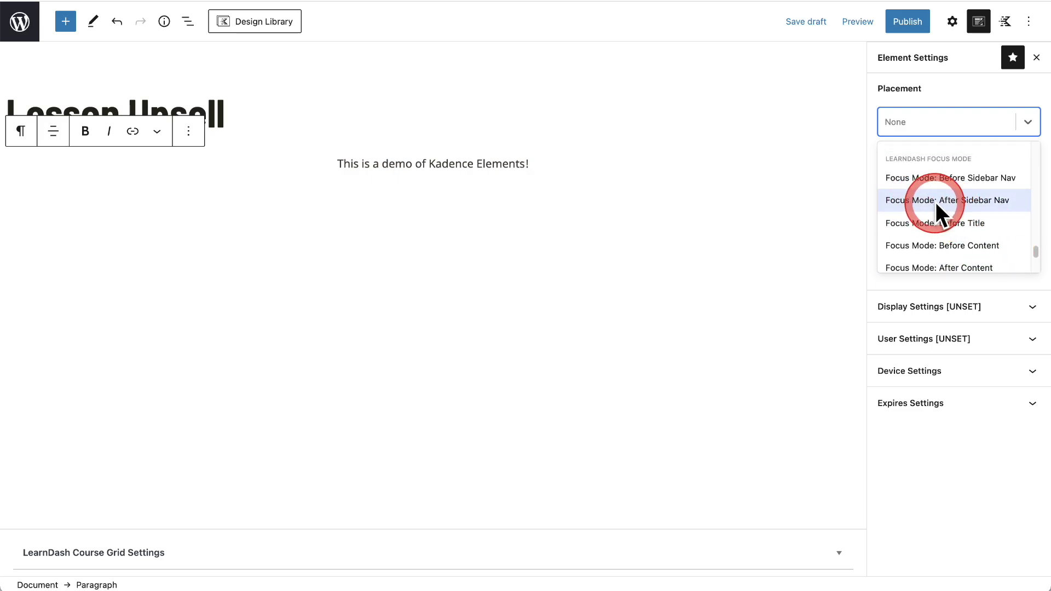
pyautogui.click(935, 202)
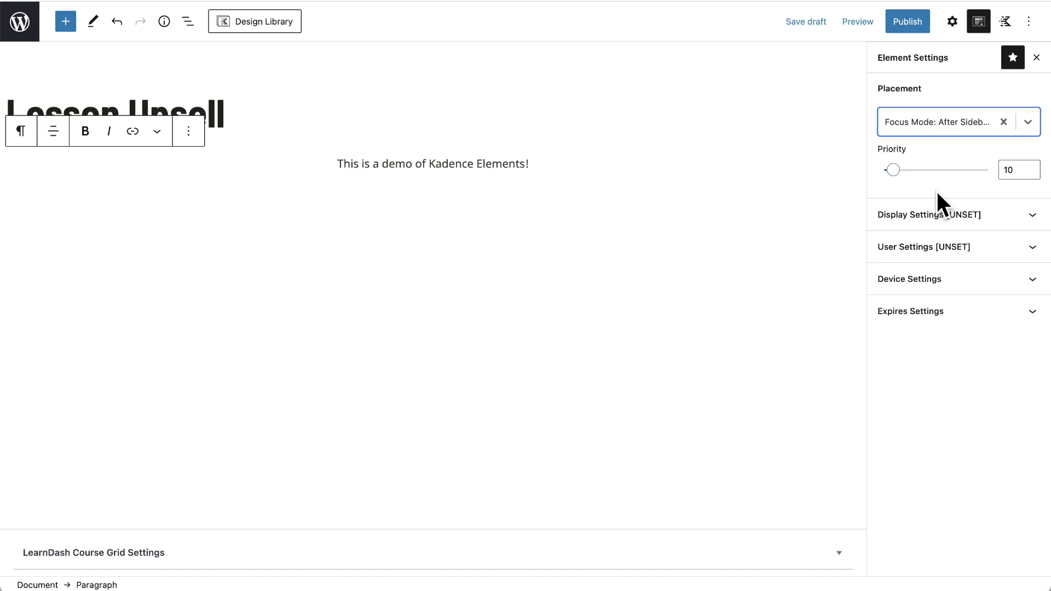
# - Set the element's display settings to show on Single Lessons
pyautogui.click(930, 216)
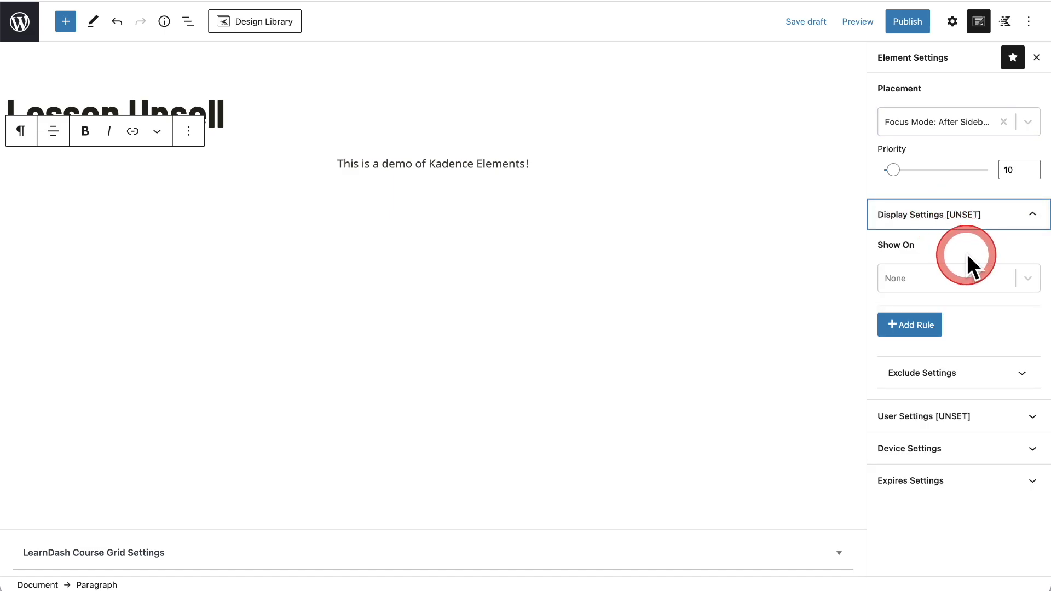
pyautogui.click(1028, 279)
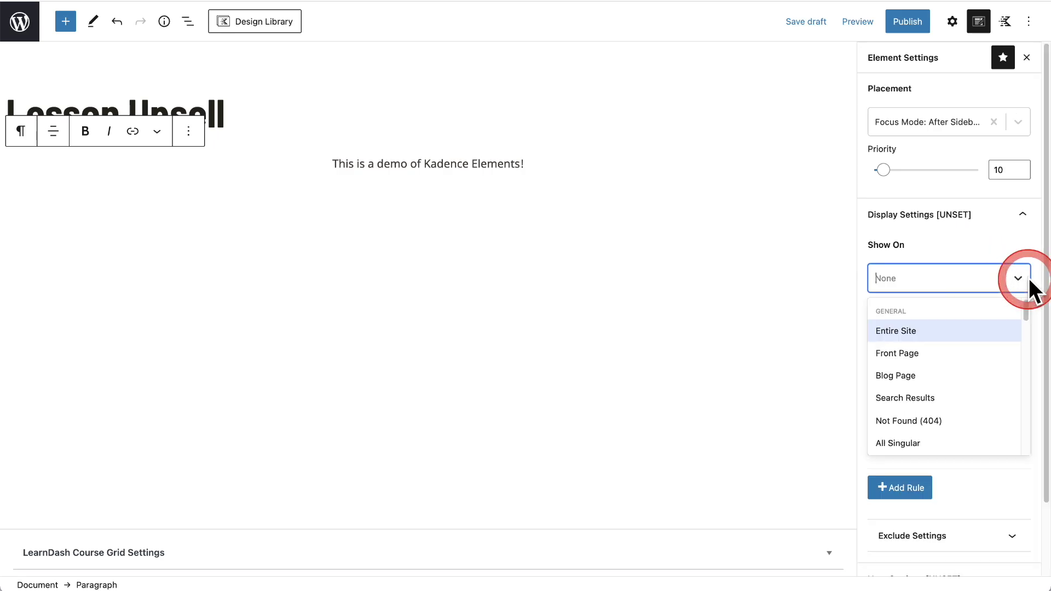
pyautogui.scroll(-4, 985, 335)
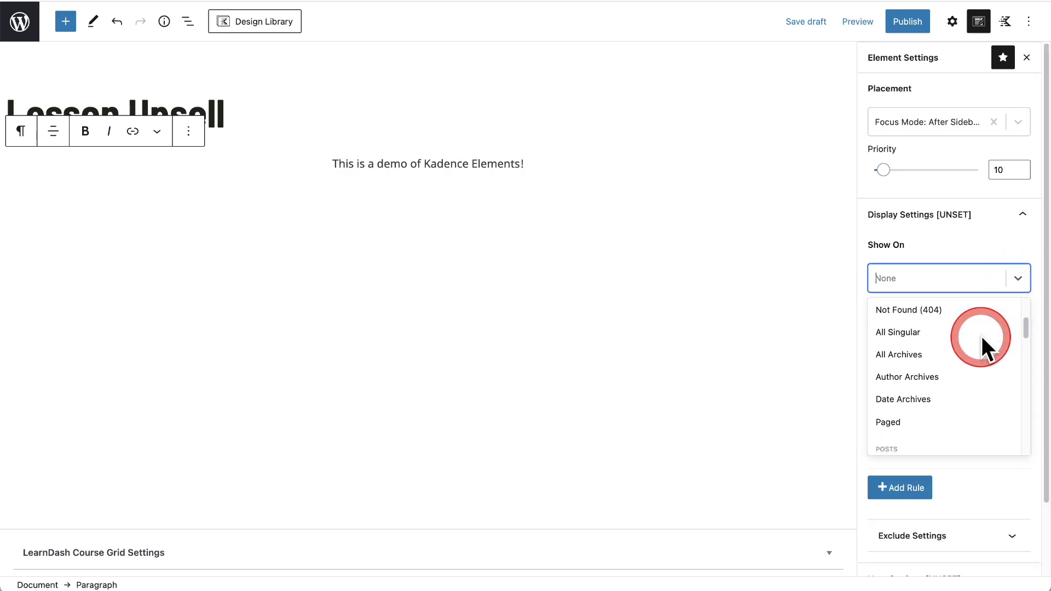
pyautogui.scroll(-5, 980, 336)
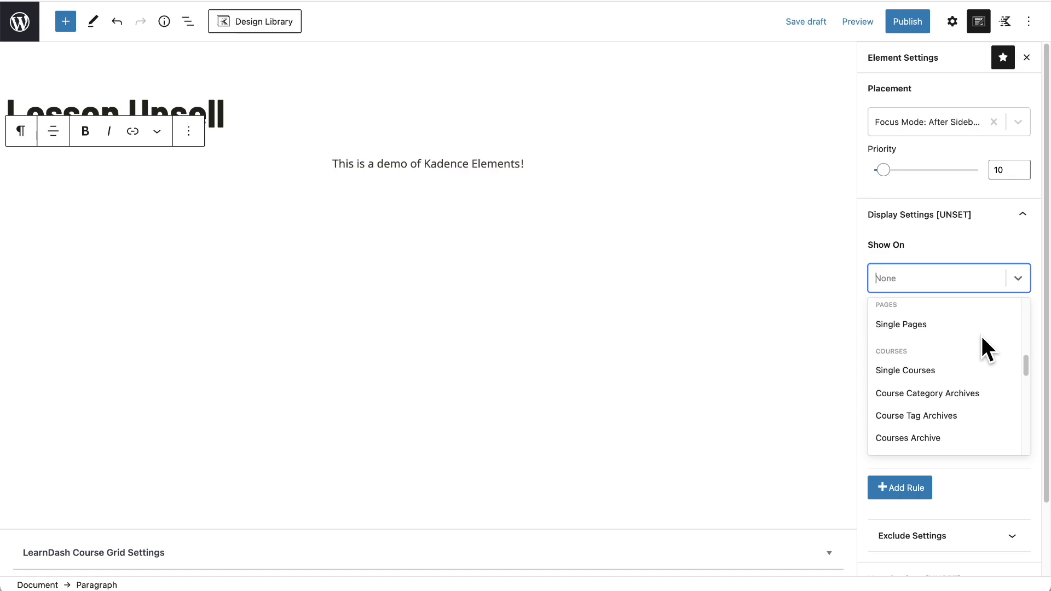
pyautogui.scroll(-2, 980, 334)
pyautogui.click(981, 335)
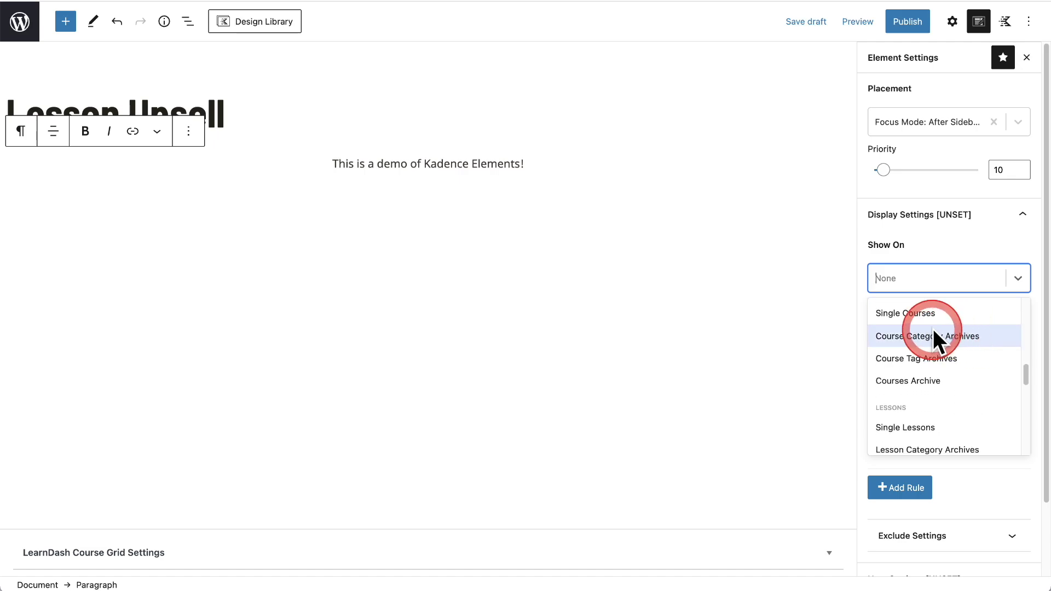
pyautogui.scroll(-4, 937, 331)
pyautogui.scroll(3, 939, 331)
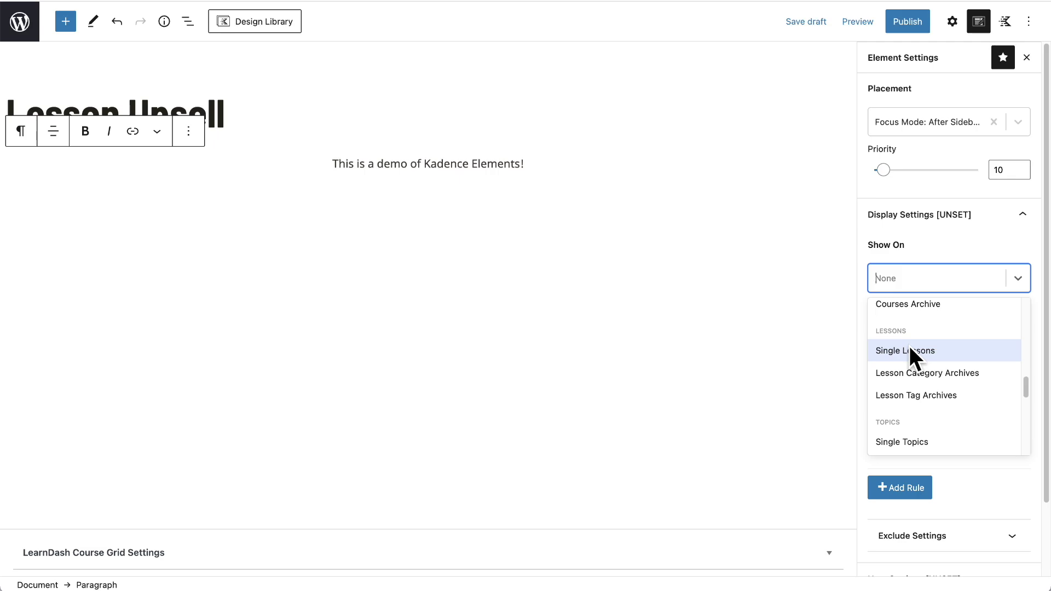
pyautogui.click(909, 348)
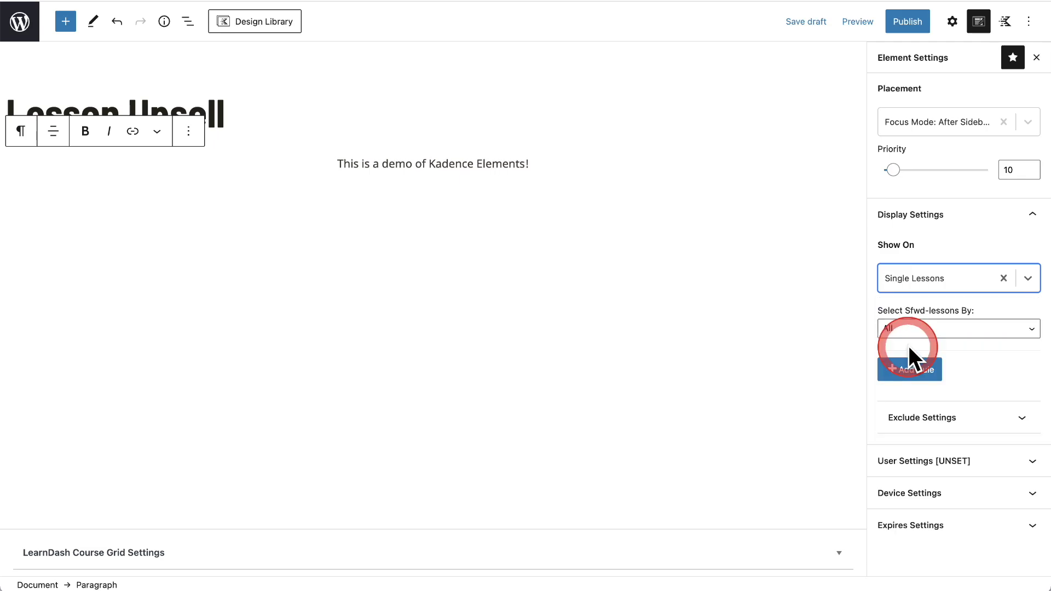
# - Make the element visible to Logged in Users and look over the specific role options without choosing one
pyautogui.click(928, 465)
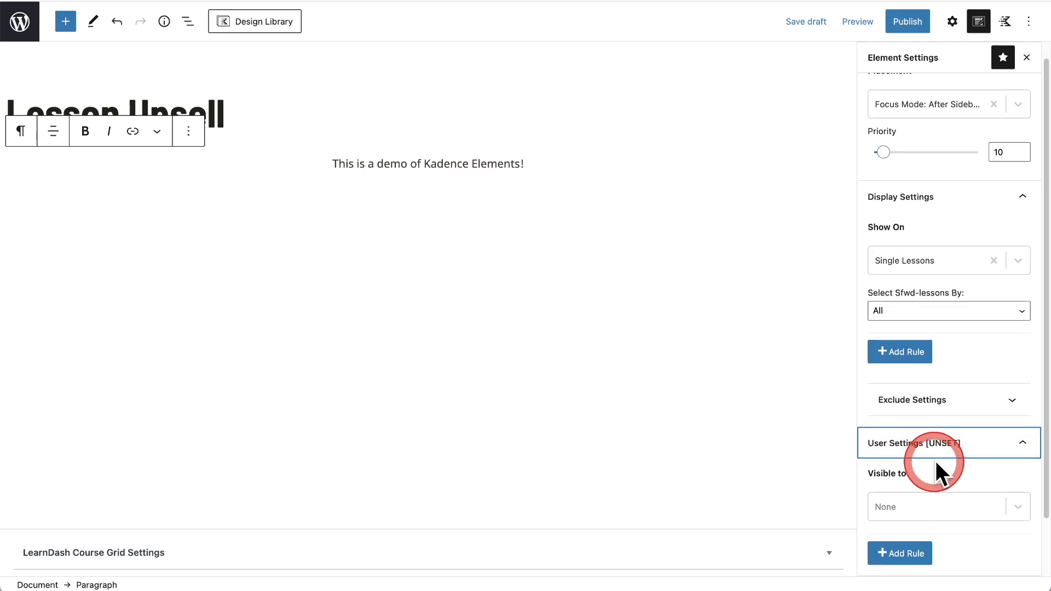
pyautogui.click(957, 505)
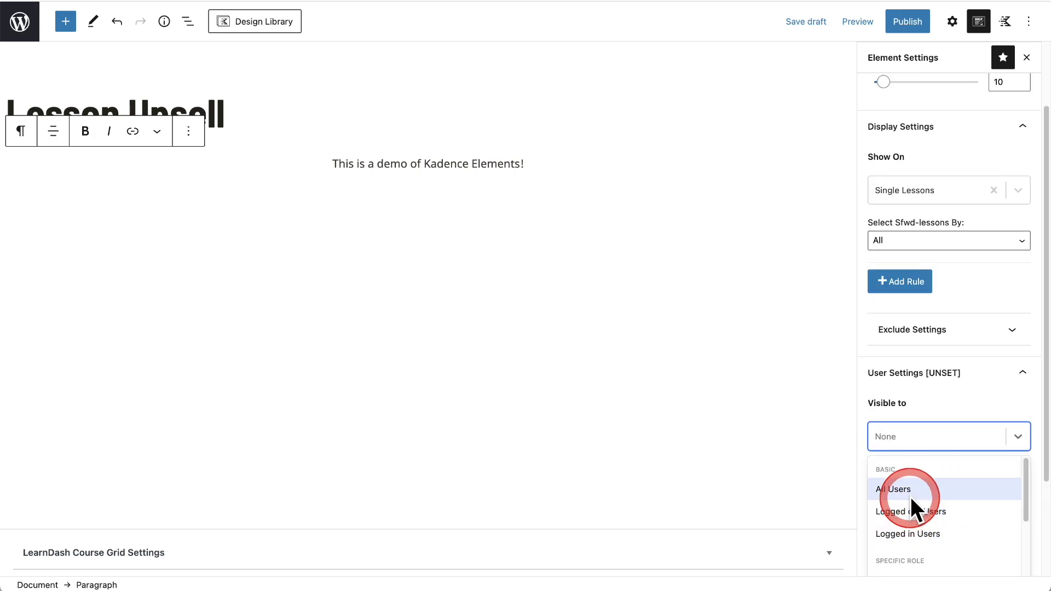
pyautogui.click(938, 534)
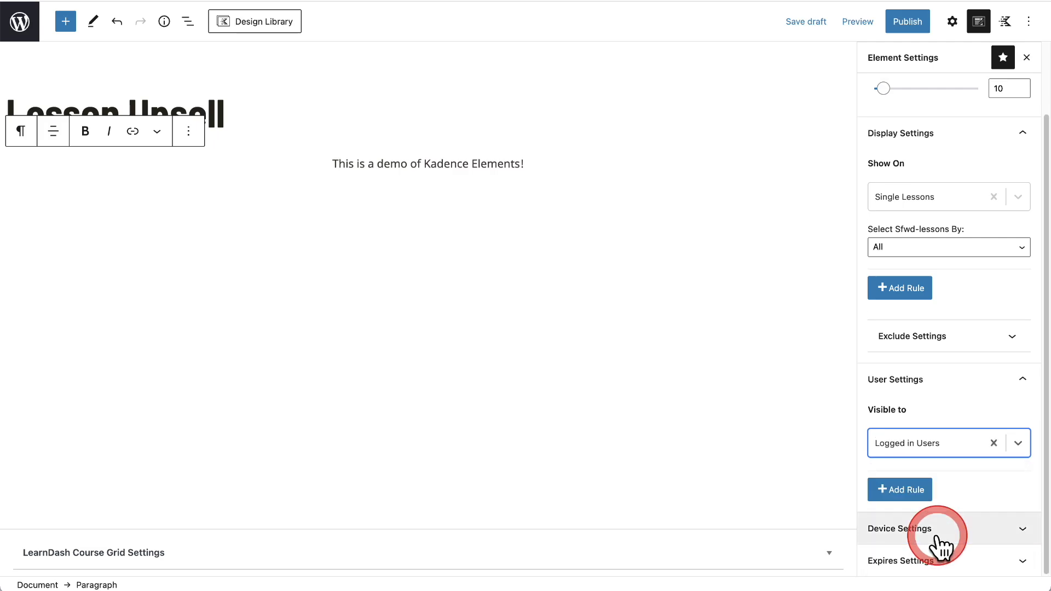
pyautogui.click(1013, 443)
pyautogui.scroll(-5, 976, 492)
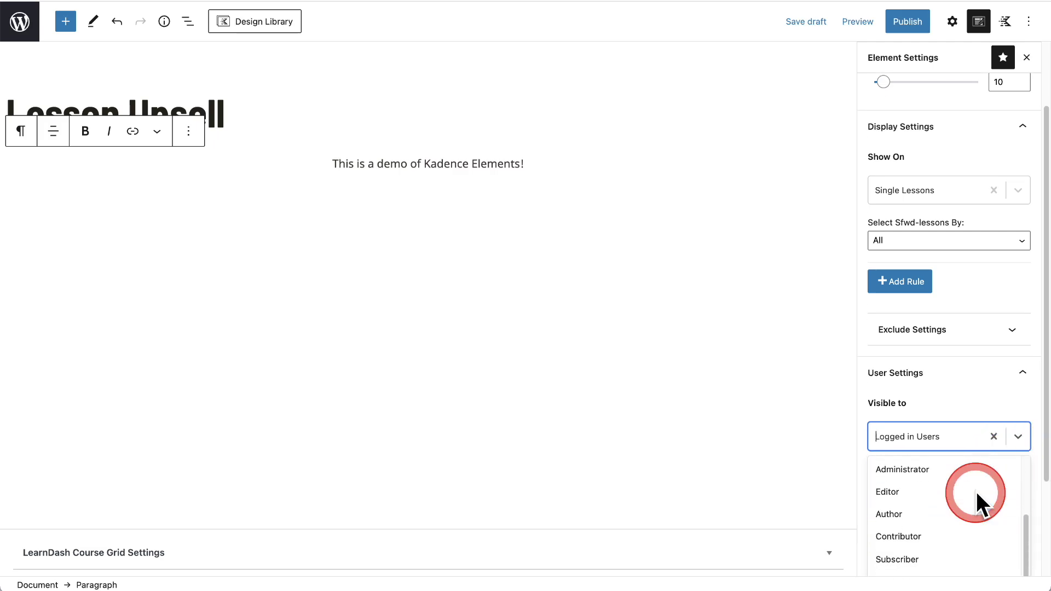
pyautogui.click(964, 409)
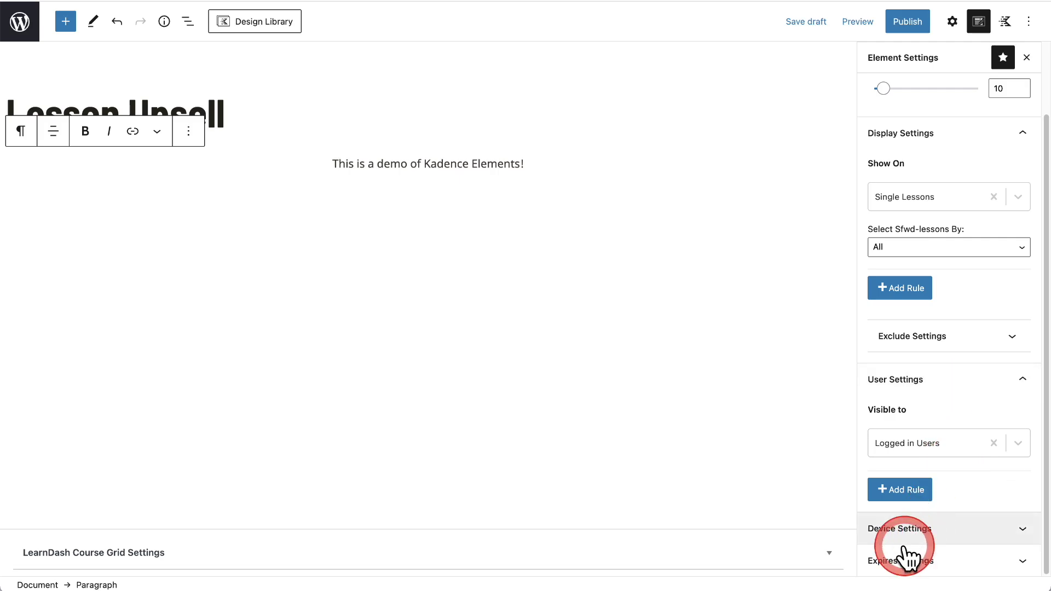
# - Enable expiry for the element to view its date and time options, and disable it again
pyautogui.click(893, 563)
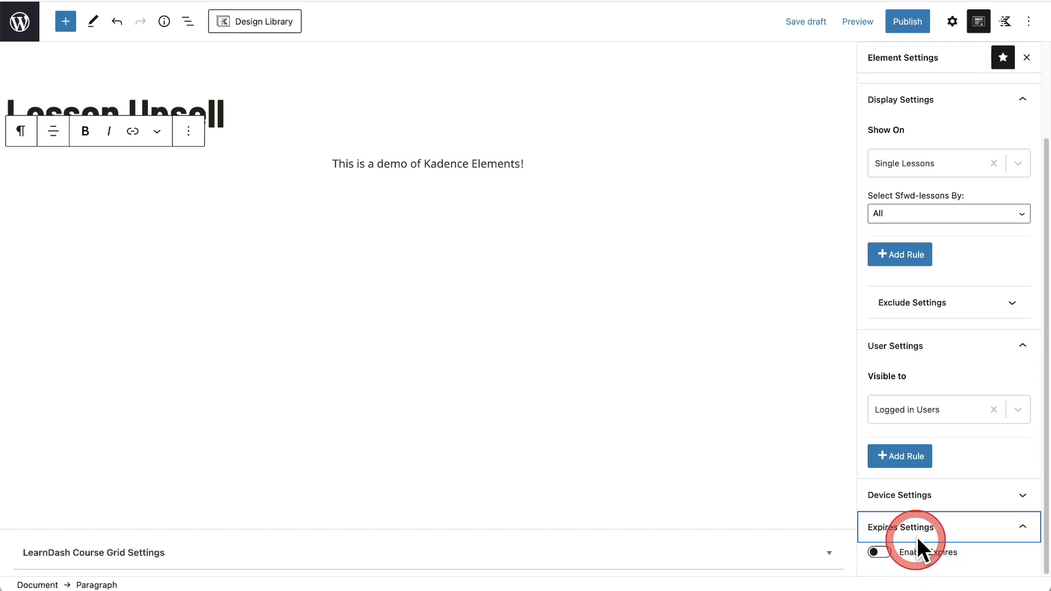
pyautogui.click(879, 553)
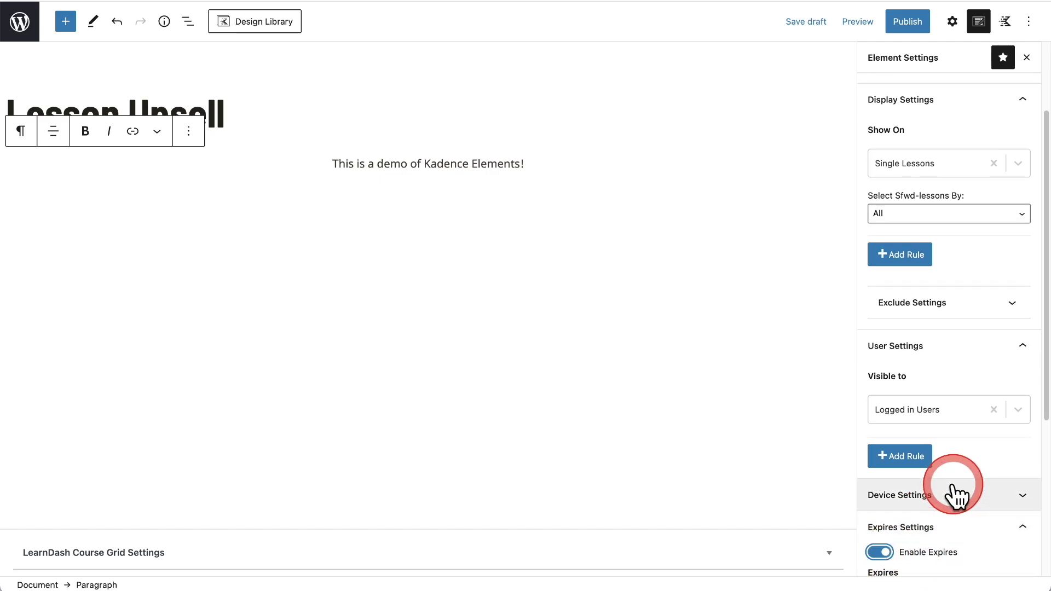
pyautogui.scroll(-5, 955, 494)
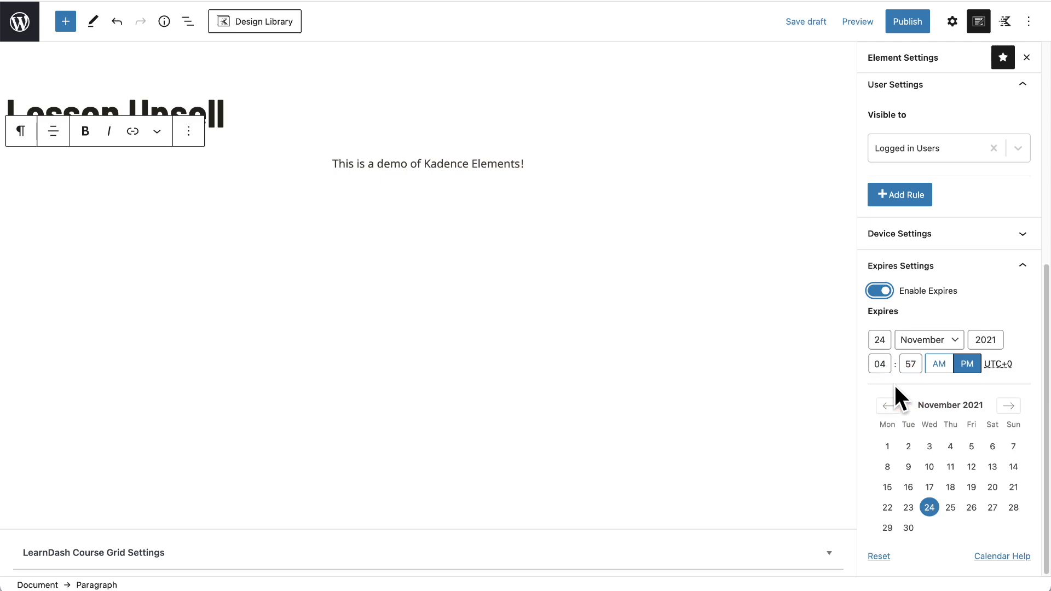
pyautogui.click(879, 291)
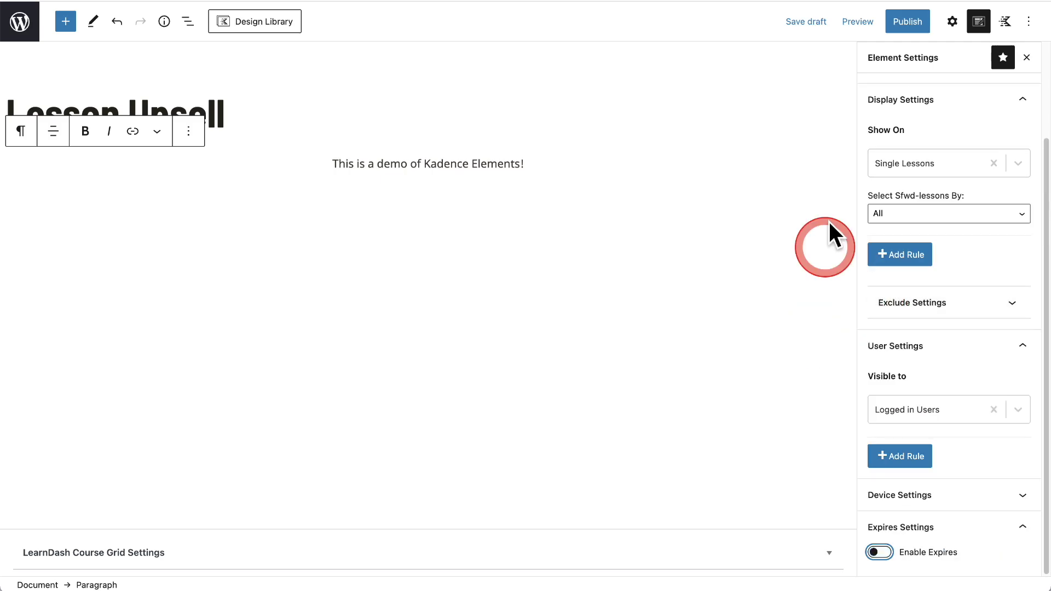
# - Publish the Lesson Upsell element with public visibility
pyautogui.click(904, 23)
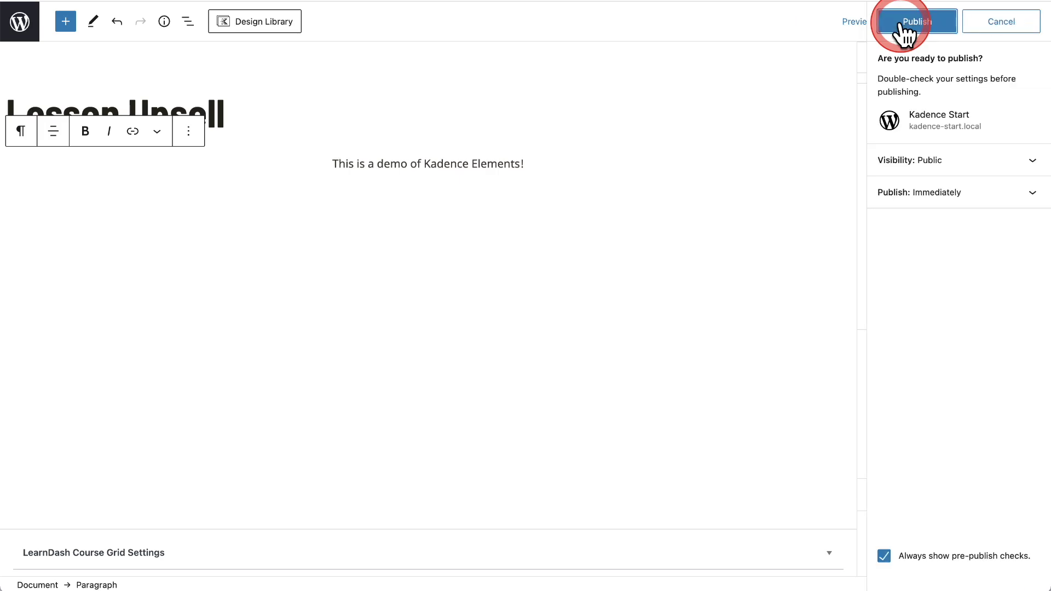
pyautogui.click(900, 22)
pyautogui.click(747, 111)
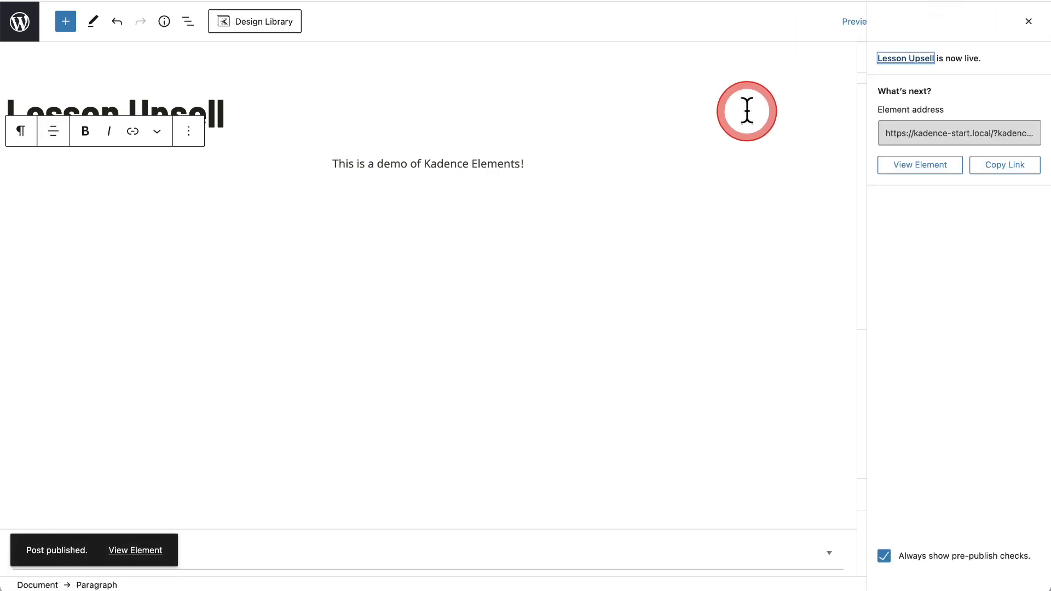
# - Check the demo text beneath the sidebar navigation on the Getting Started lesson and compare it with the element's content in the editor
pyautogui.click(930, 1)
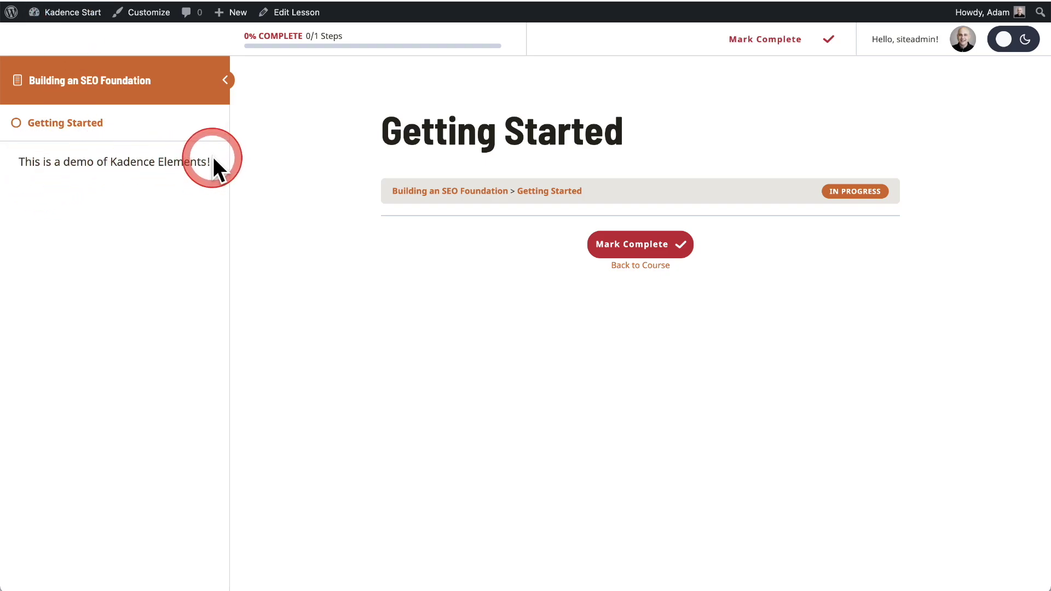
pyautogui.moveTo(210, 162); pyautogui.dragTo(15, 169)
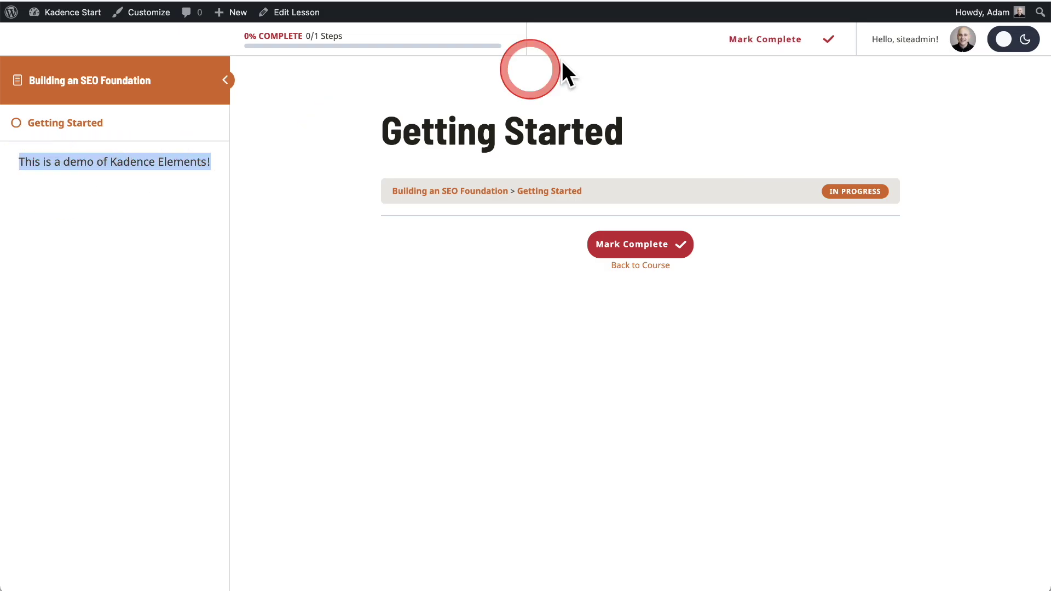
pyautogui.click(888, 0)
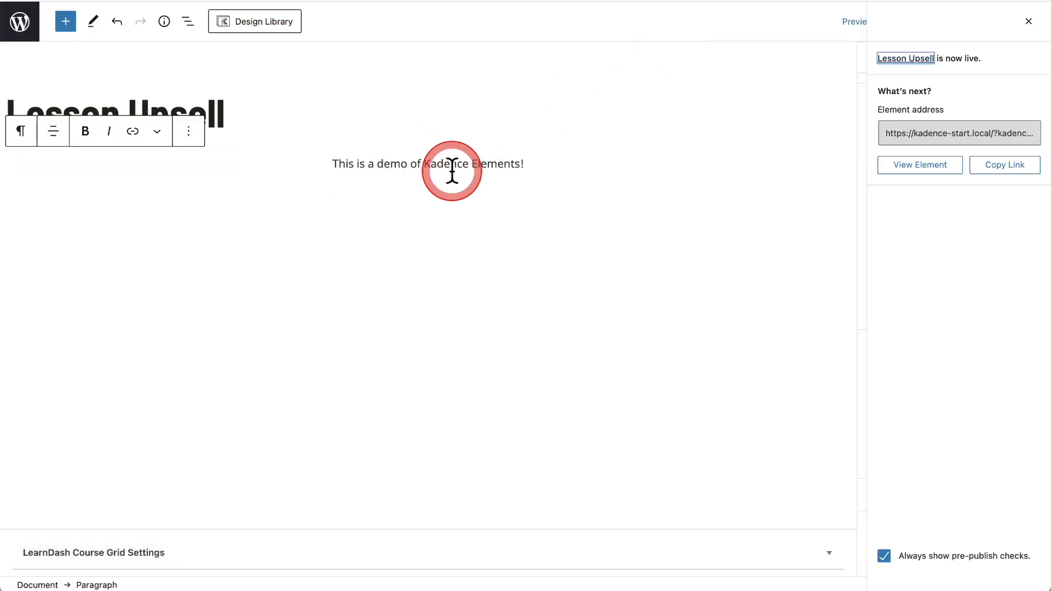
pyautogui.click(954, 0)
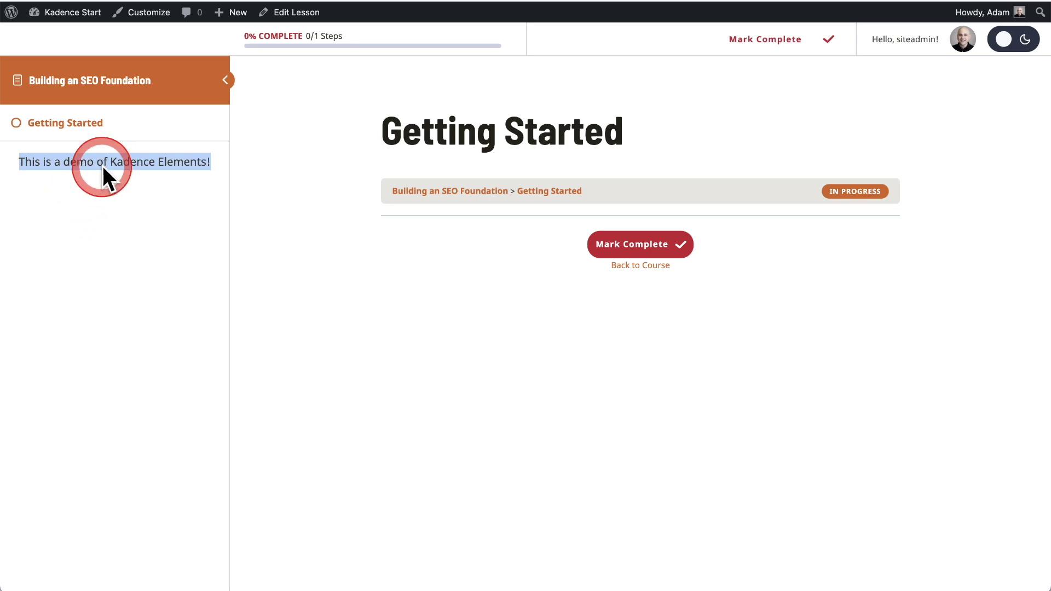